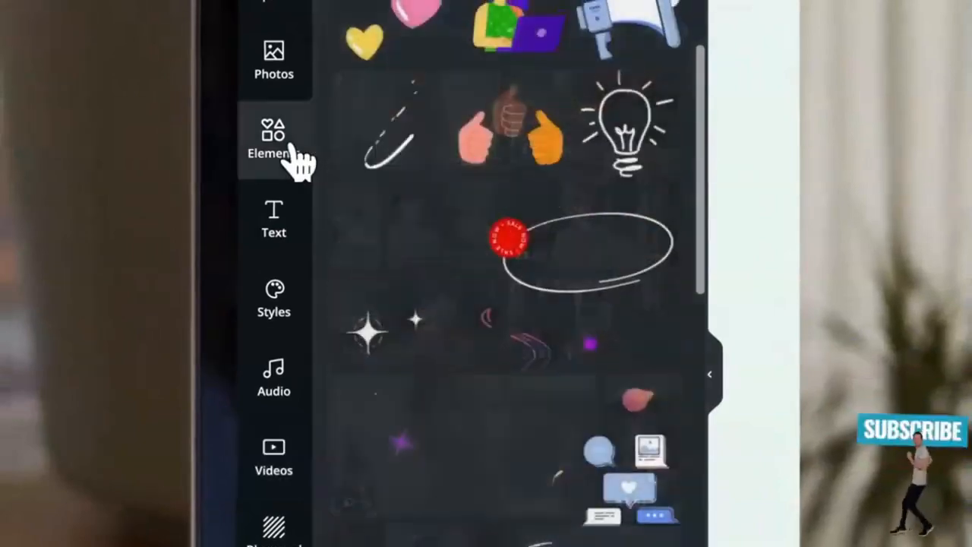
left_click_drag(614, 282, 413, 369)
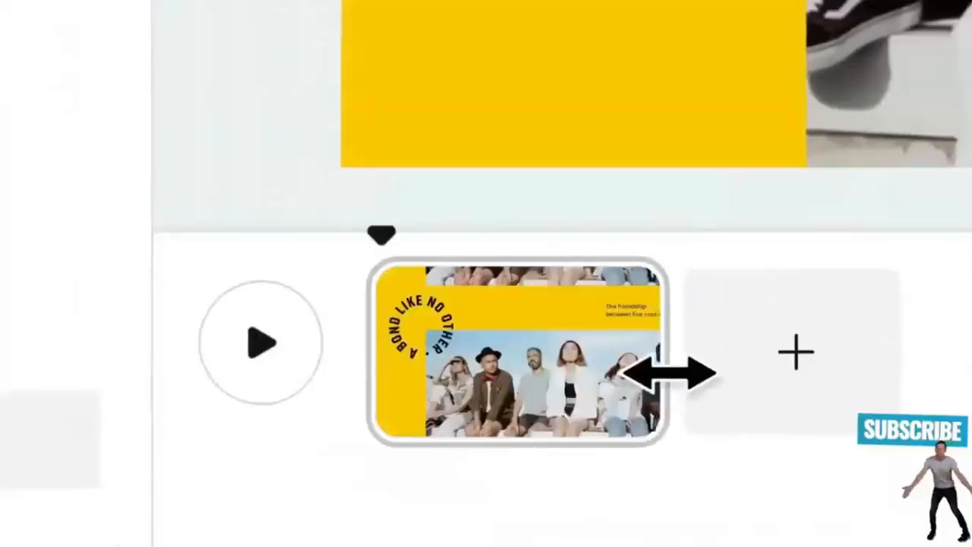
left_click_drag(668, 373, 585, 402)
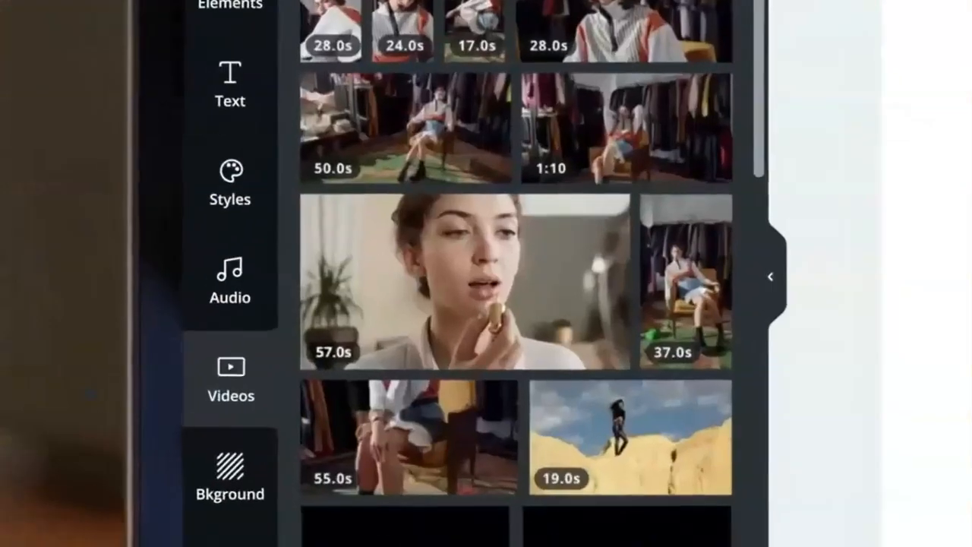
left_click_drag(489, 345, 942, 395)
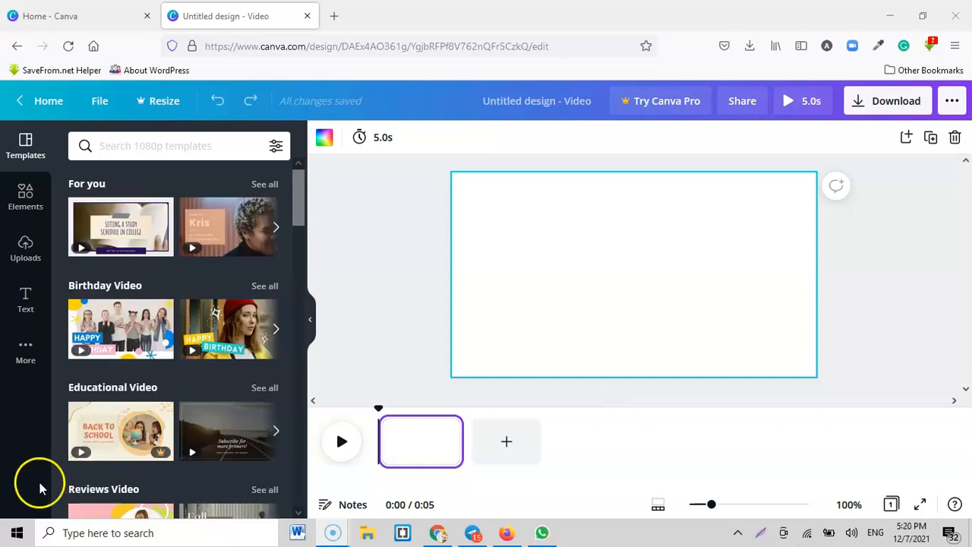
- Look through the uploaded images, audio and videos, and add the uploaded 3:30 video to the blank page
left_click(25, 247)
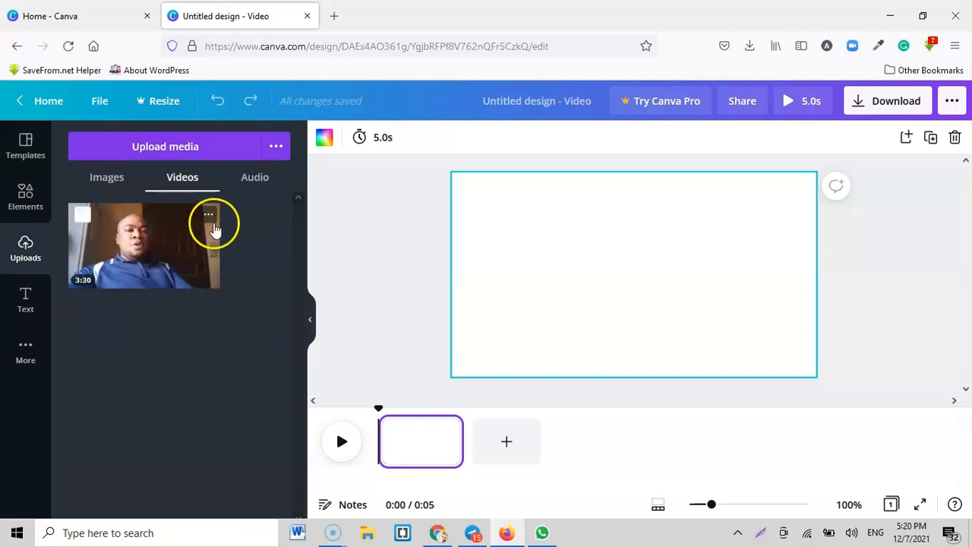
left_click(97, 180)
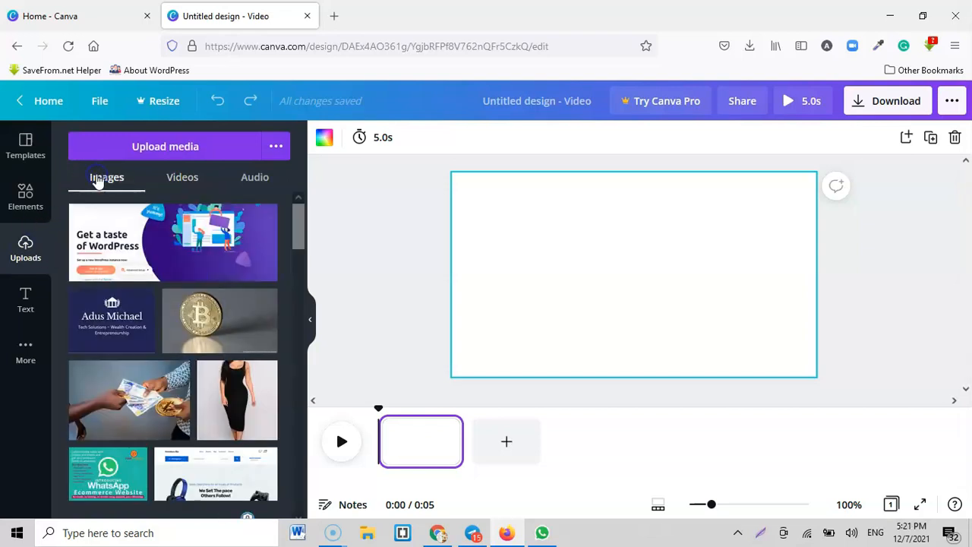
left_click(253, 177)
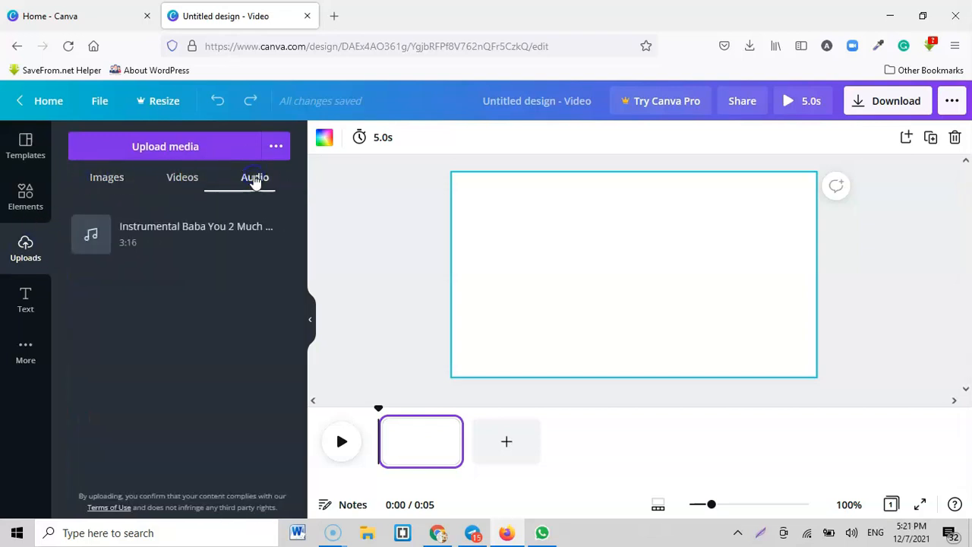
left_click(183, 181)
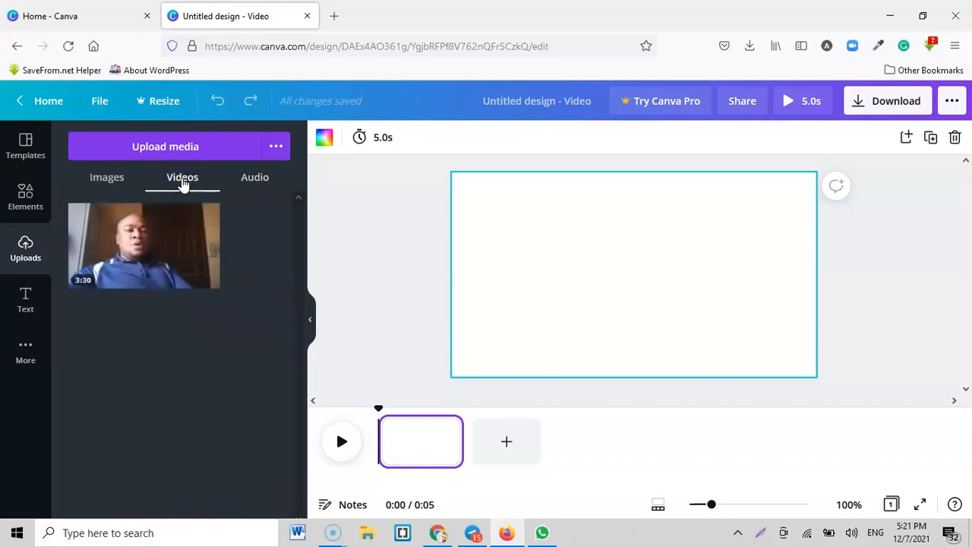
left_click(156, 250)
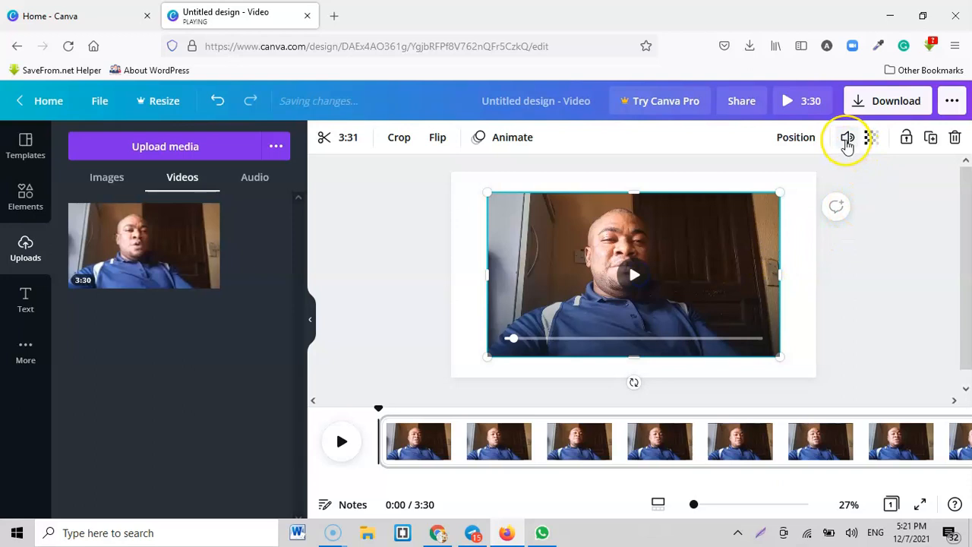
- Mute the video on the page, pause its preview and enlarge it to fill the whole page
left_click(848, 139)
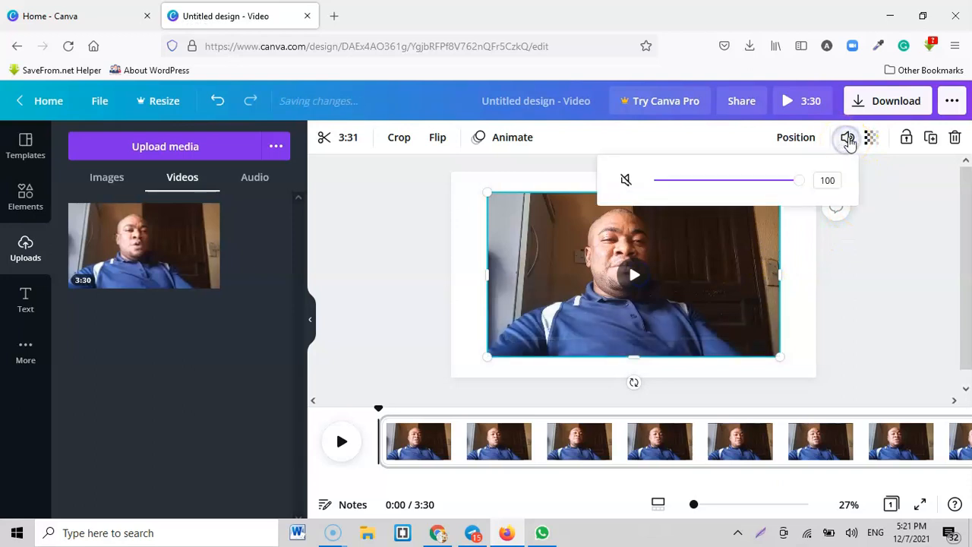
left_click(626, 181)
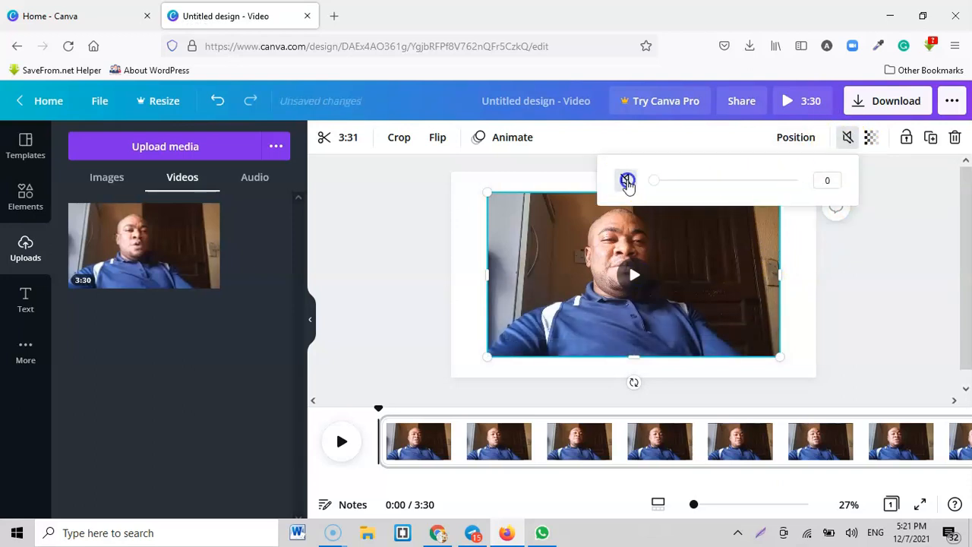
left_click(635, 277)
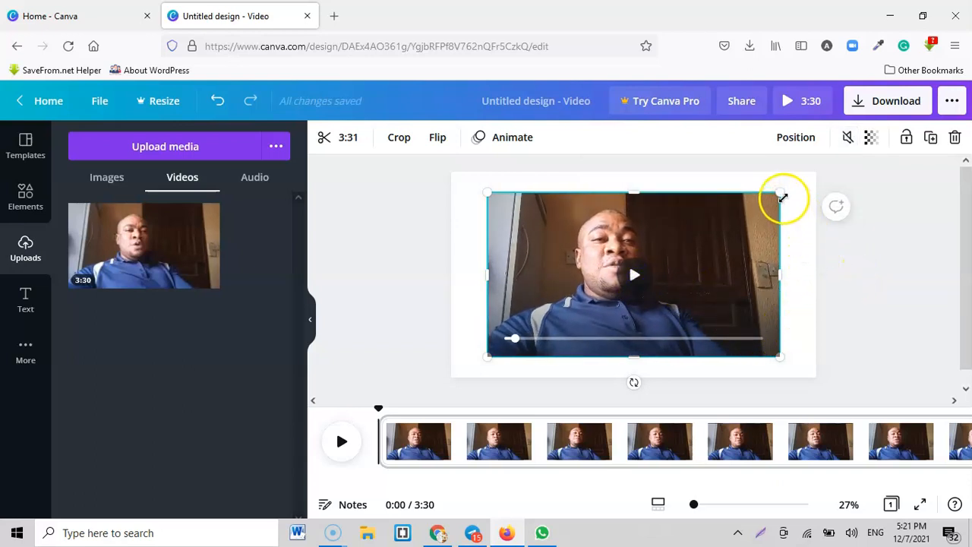
left_click_drag(784, 194, 831, 189)
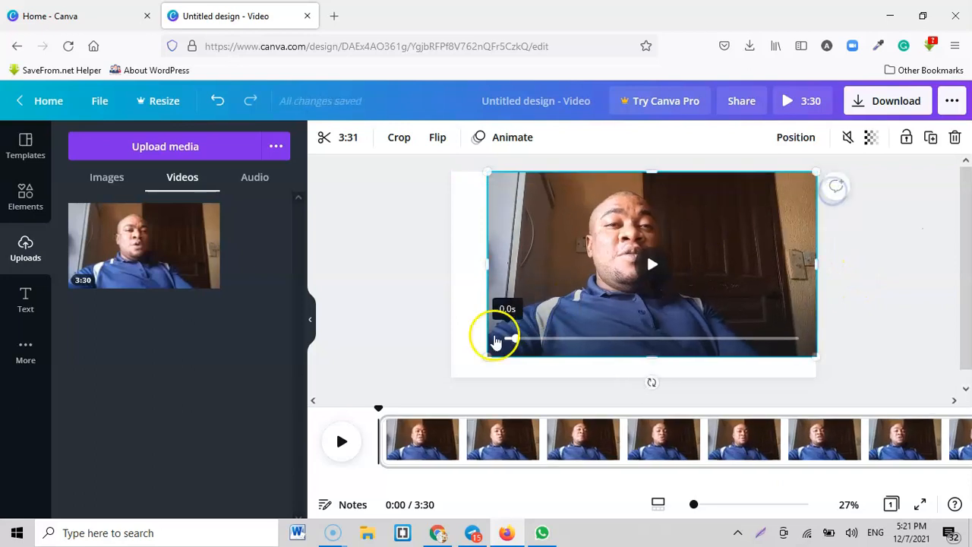
left_click_drag(484, 361, 451, 377)
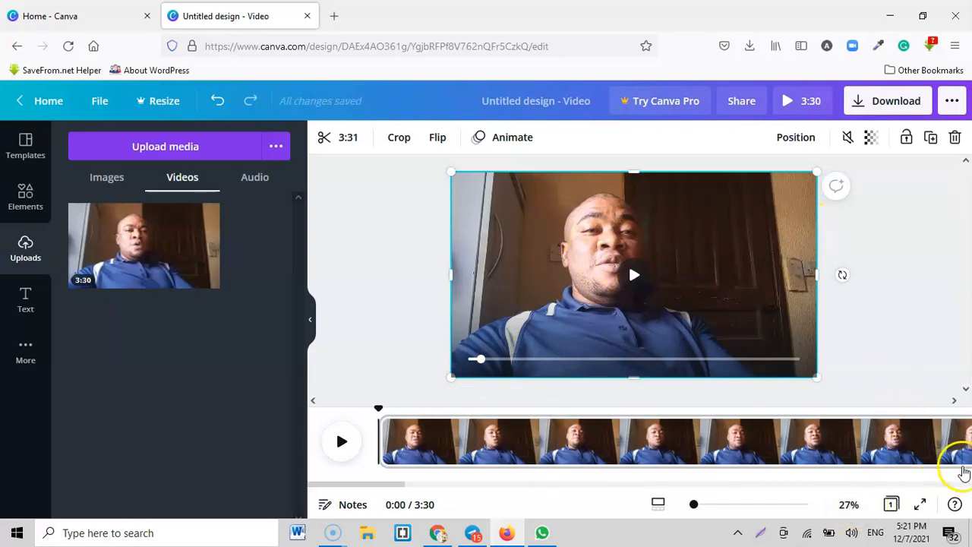
- Play the beginning of the video from the timeline and pause it at about 0:11
left_click_drag(397, 484, 343, 503)
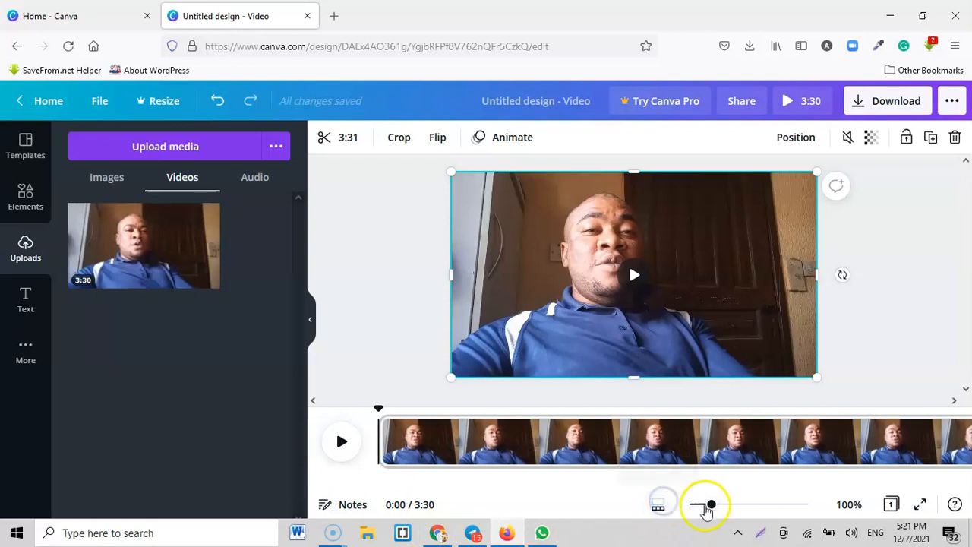
left_click_drag(703, 511, 684, 510)
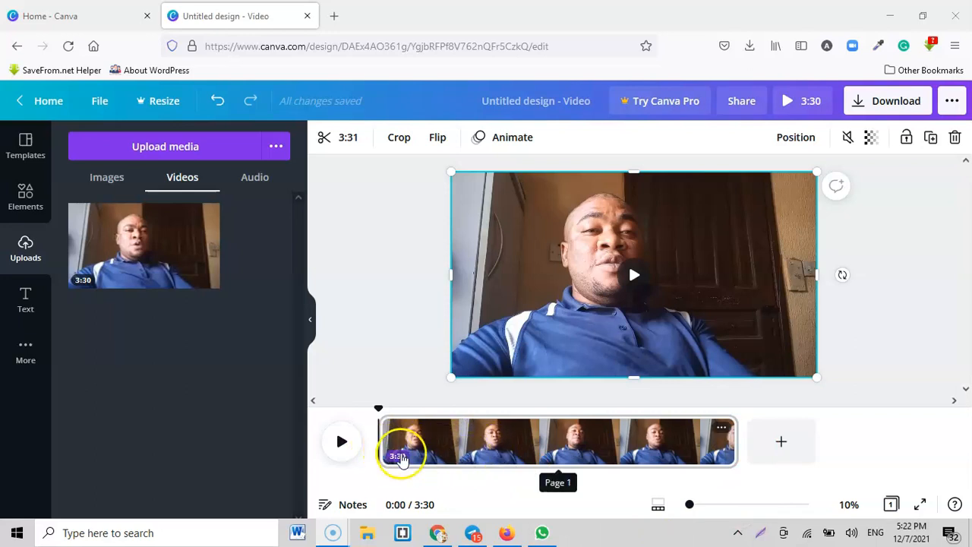
left_click(344, 445)
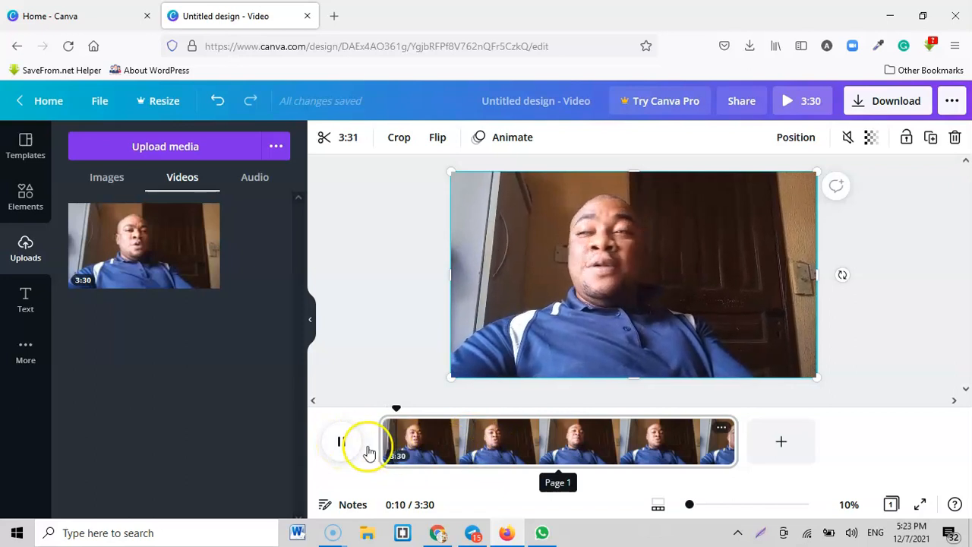
left_click(343, 444)
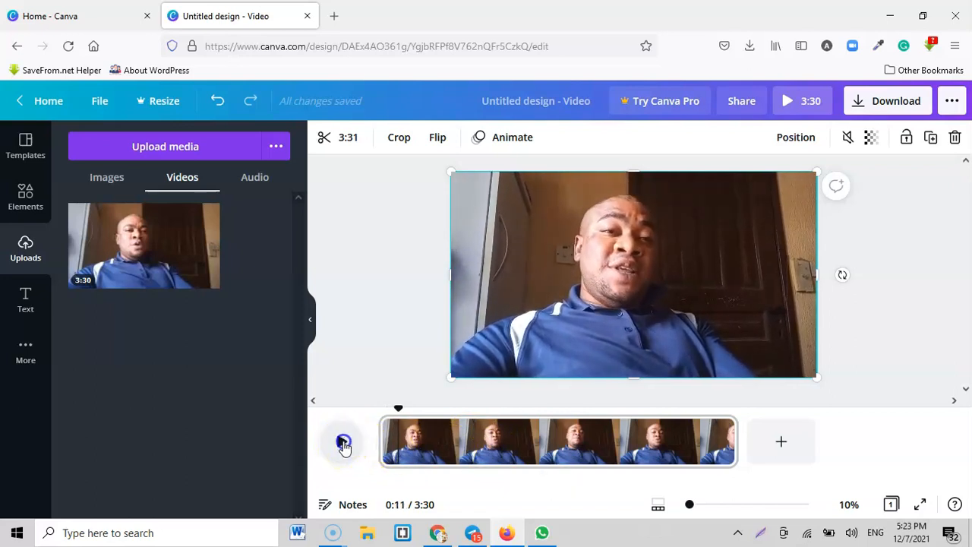
- Split the video page on the timeline at about 0:34
left_click(439, 460)
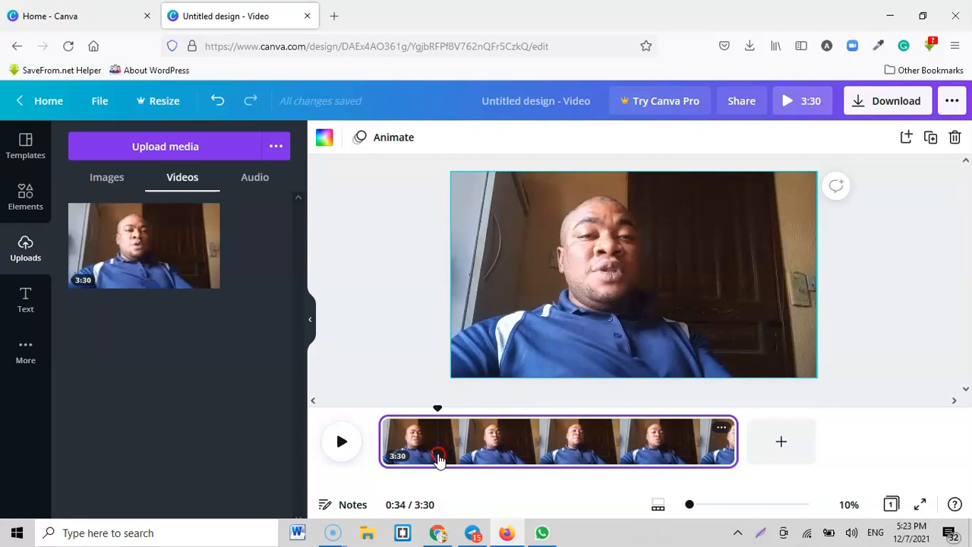
right_click(439, 459)
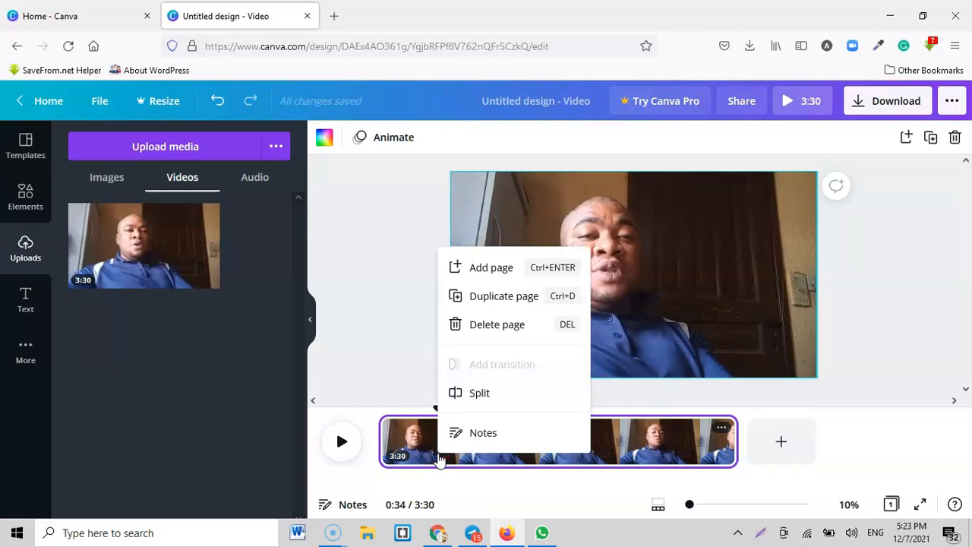
left_click(477, 398)
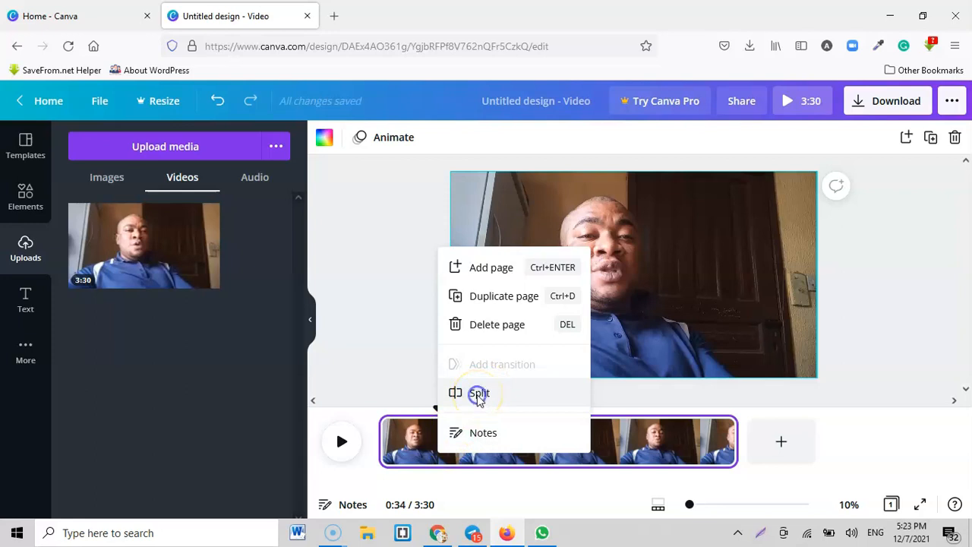
left_click(477, 396)
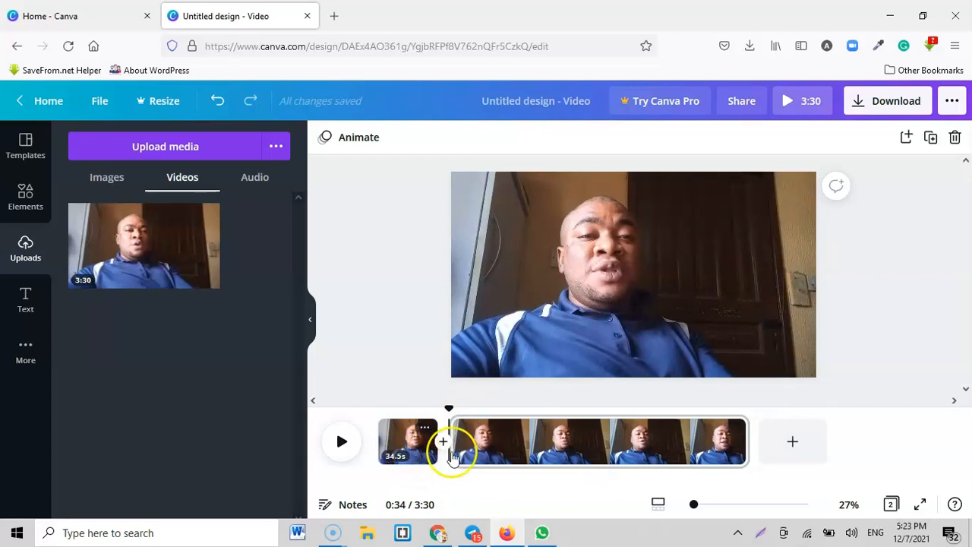
- Split the second video segment on the timeline at about 1:09
left_click(510, 463)
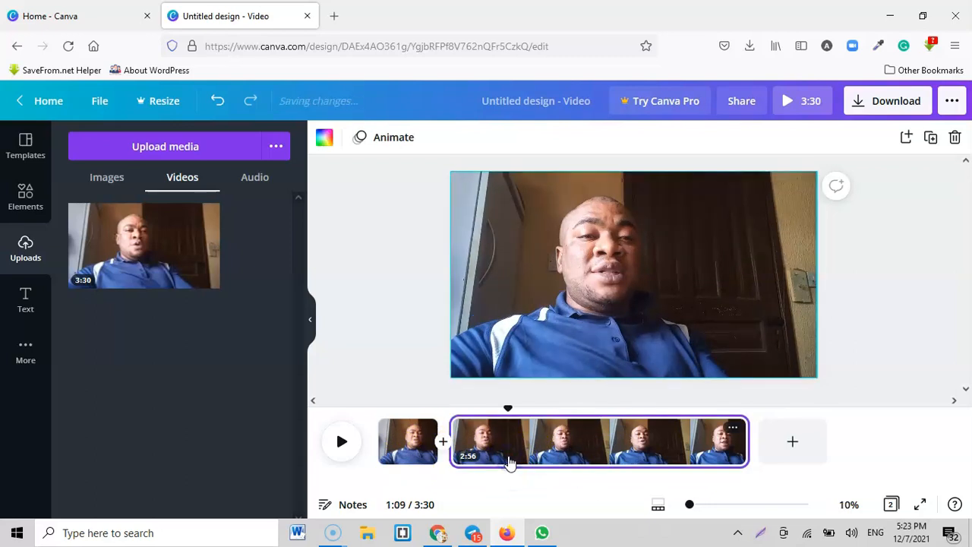
right_click(510, 459)
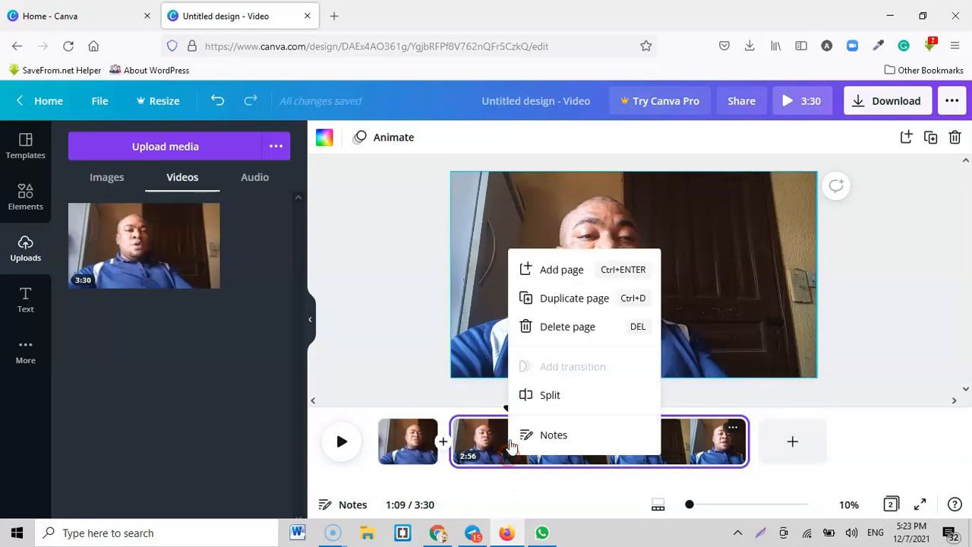
left_click(541, 396)
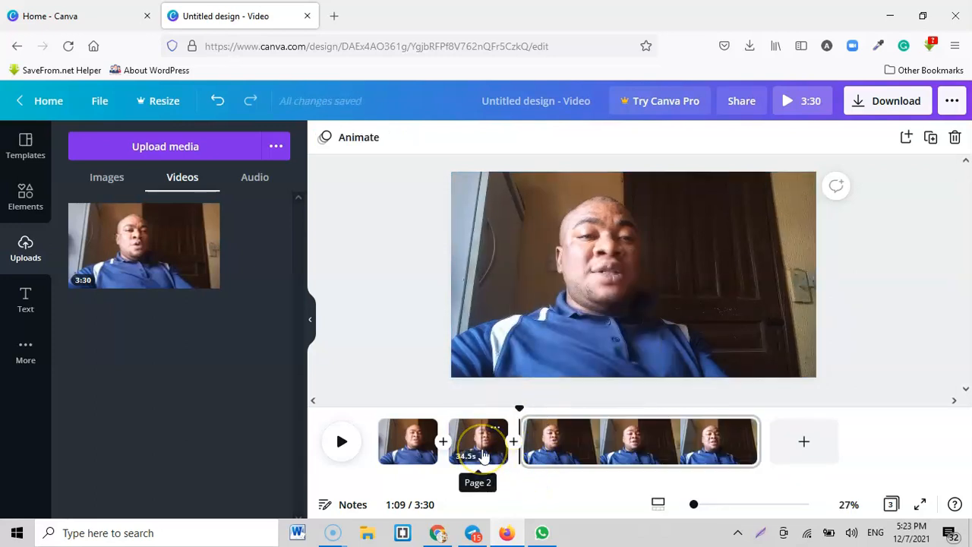
- Split the third video segment on the timeline at about 1:44
left_click(586, 460)
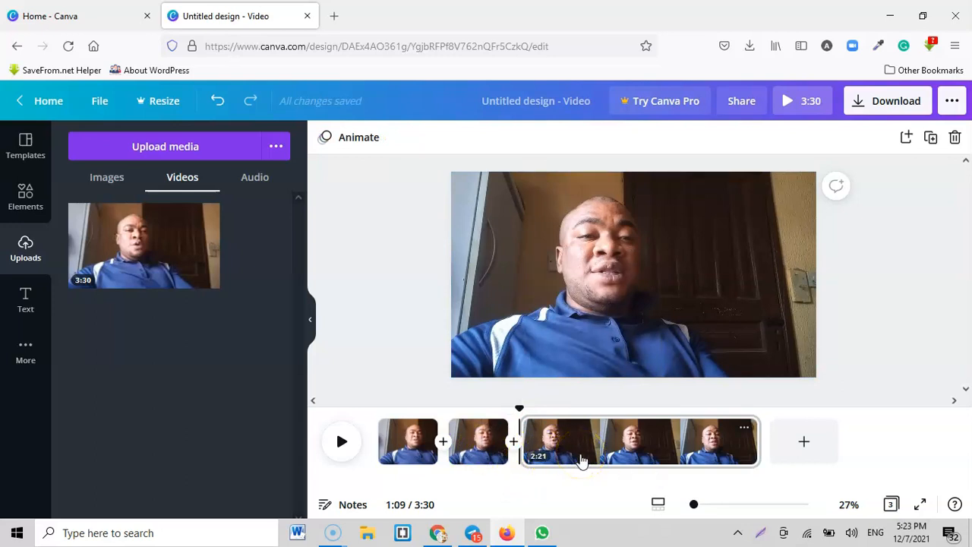
left_click(582, 462)
right_click(582, 459)
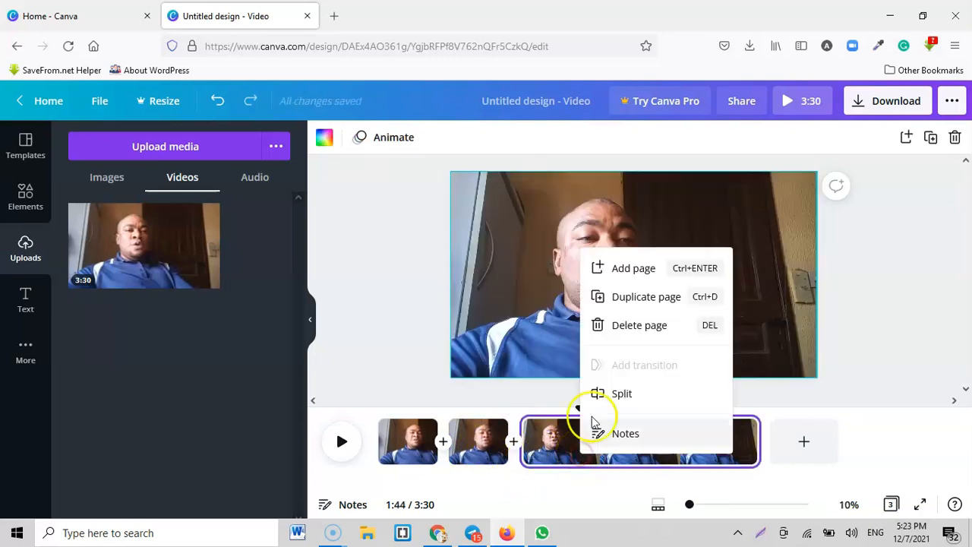
left_click(608, 392)
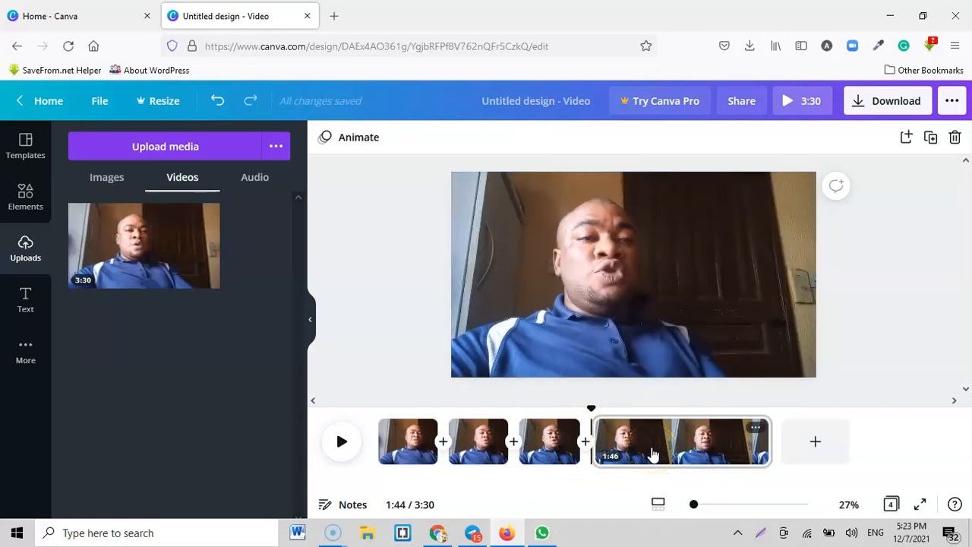
- Split the fourth video segment on the timeline at about 2:19
left_click(652, 453)
right_click(652, 453)
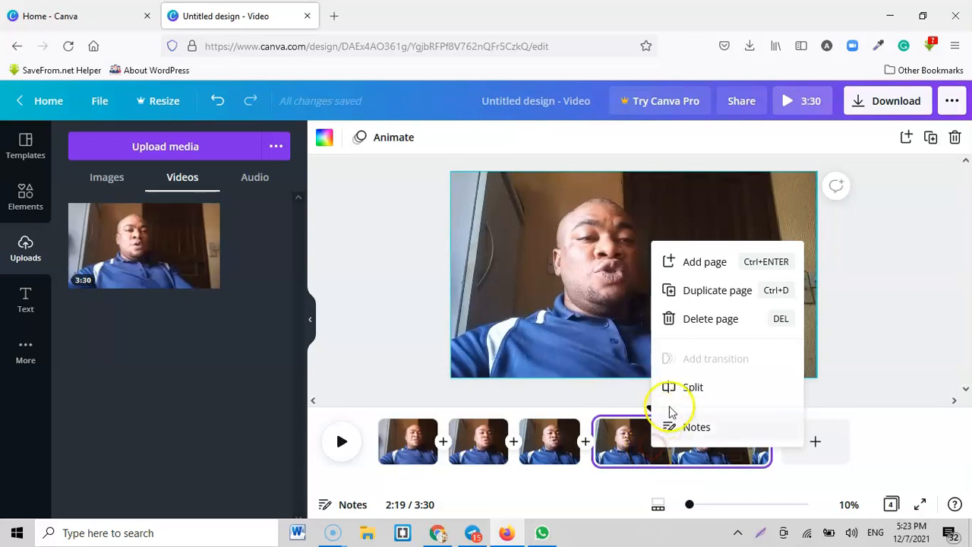
left_click(684, 386)
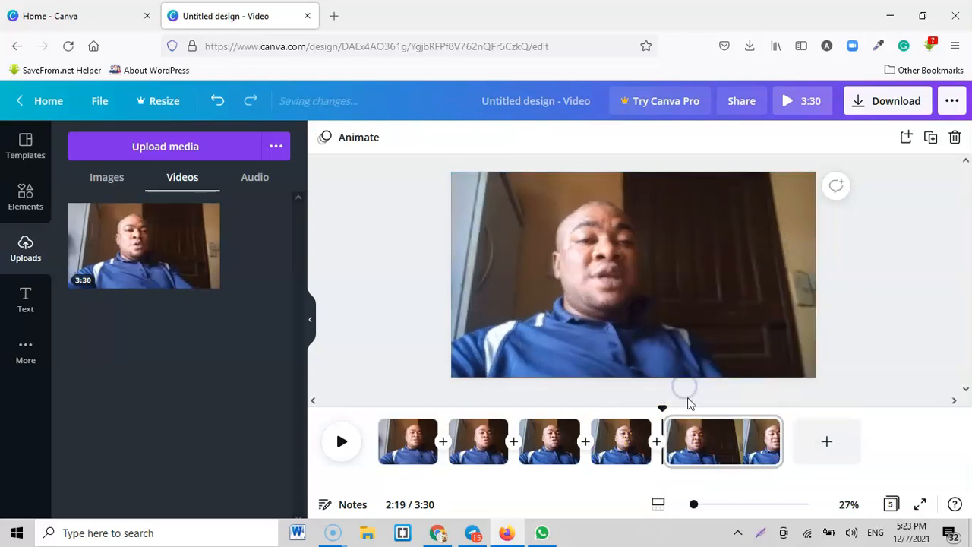
- Split the fifth video segment on the timeline at about 2:55
left_click(725, 451)
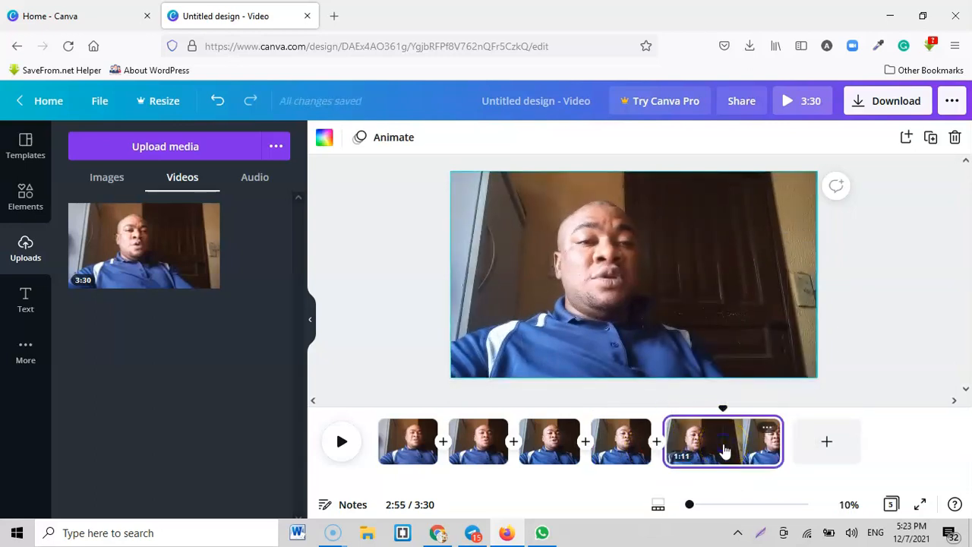
right_click(724, 450)
left_click(740, 382)
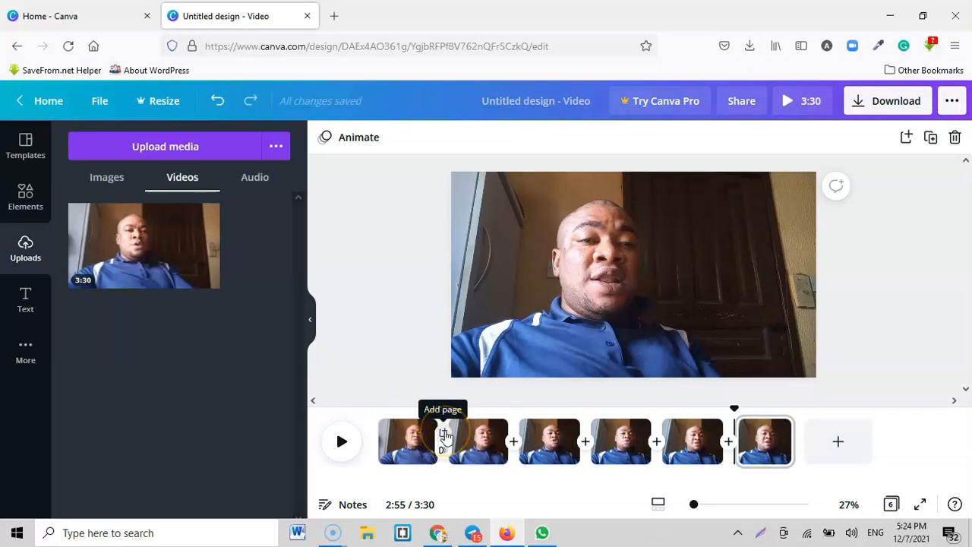
- Add a page between the first two segments and apply the Happy Birthday video template with the woman in a red hat
left_click(445, 435)
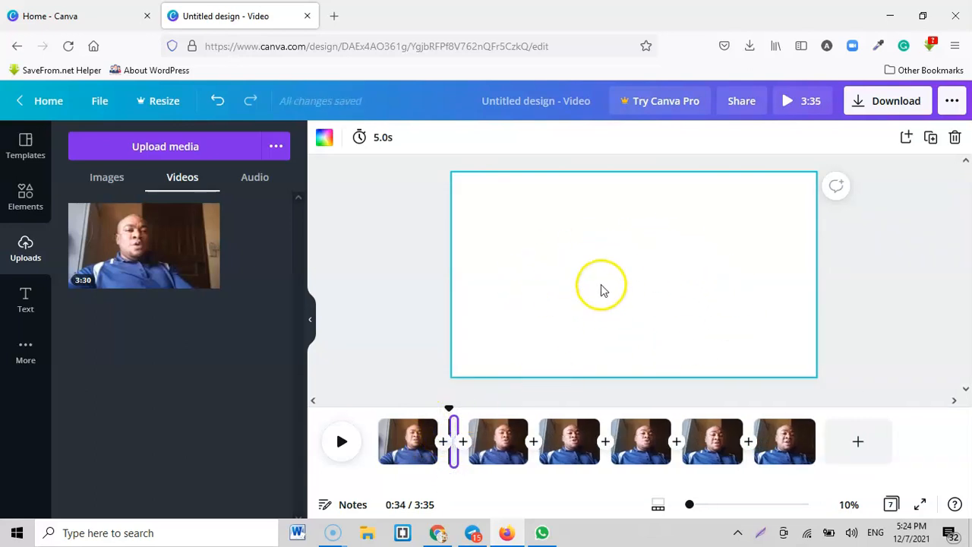
left_click(32, 162)
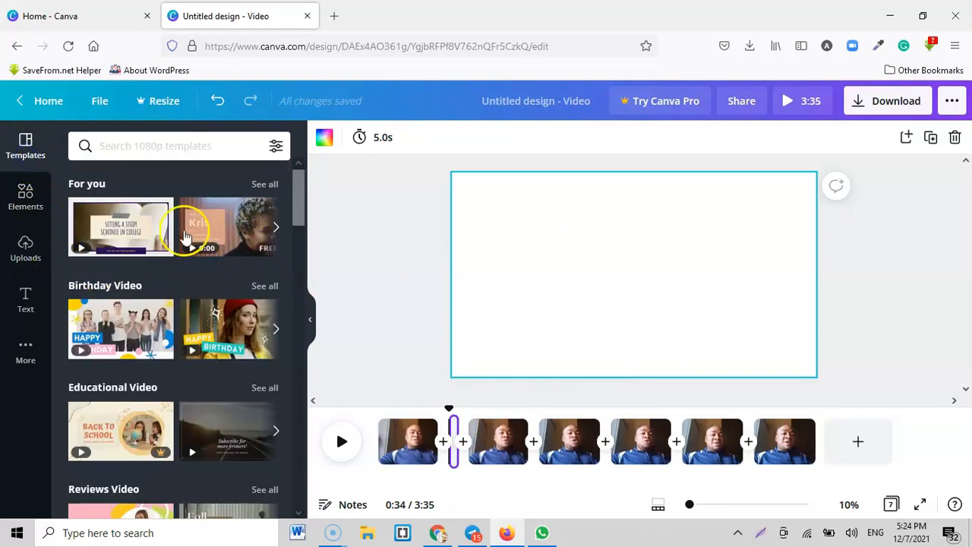
left_click(216, 330)
left_click_drag(217, 330, 606, 301)
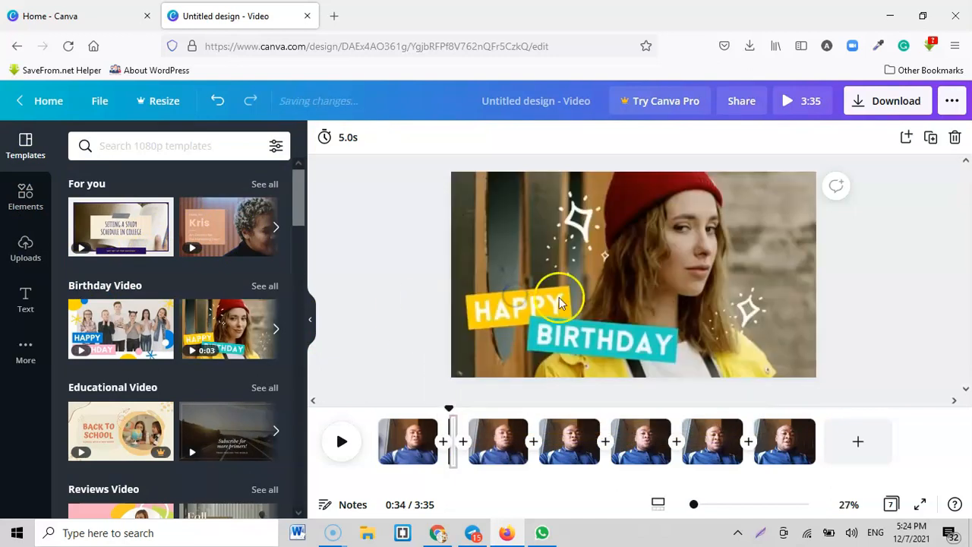
left_click(667, 257)
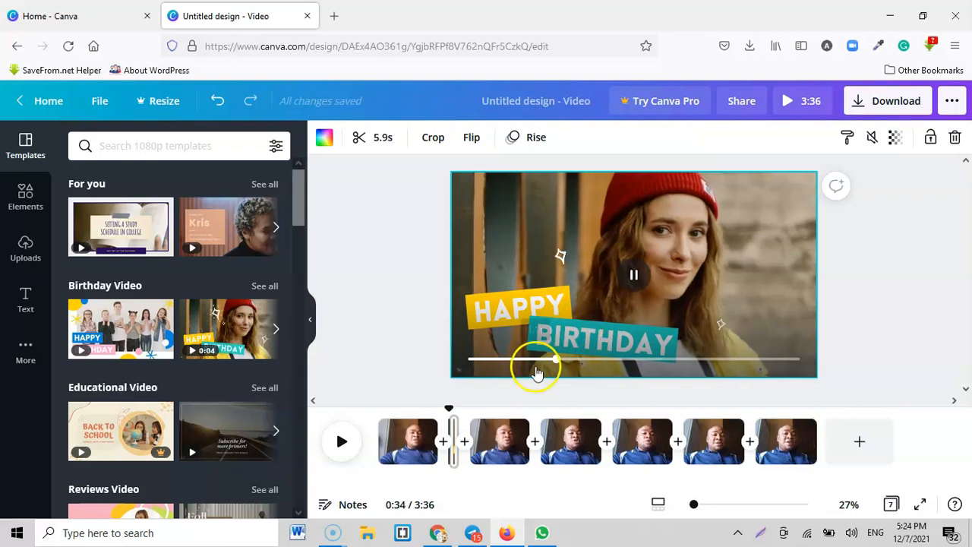
- Preview the video from near the end of the first segment through the Happy Birthday page into the second segment
left_click(423, 444)
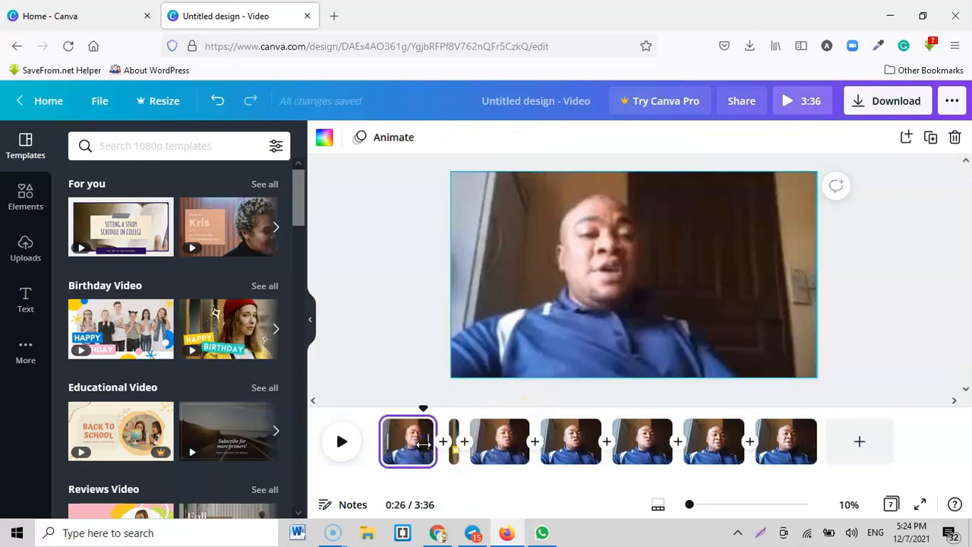
left_click(448, 449)
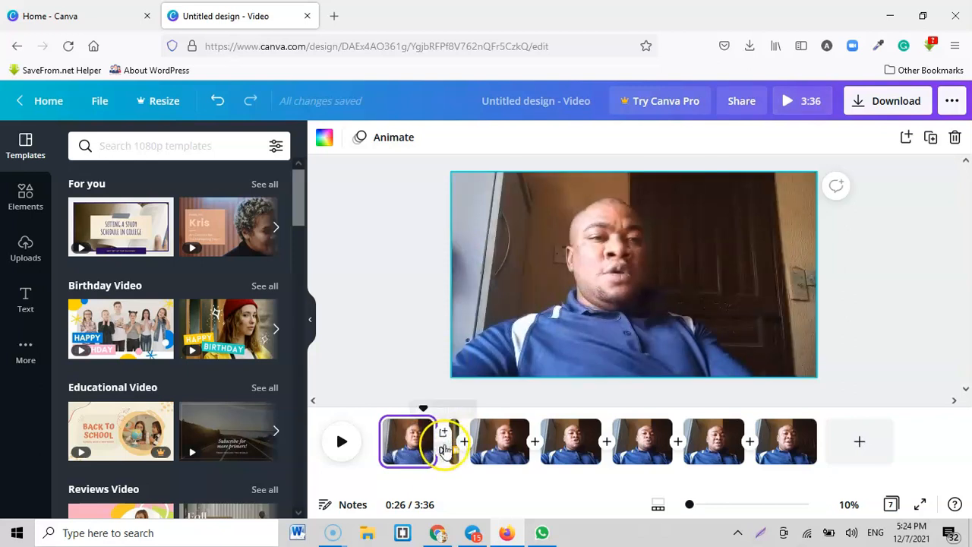
left_click(342, 443)
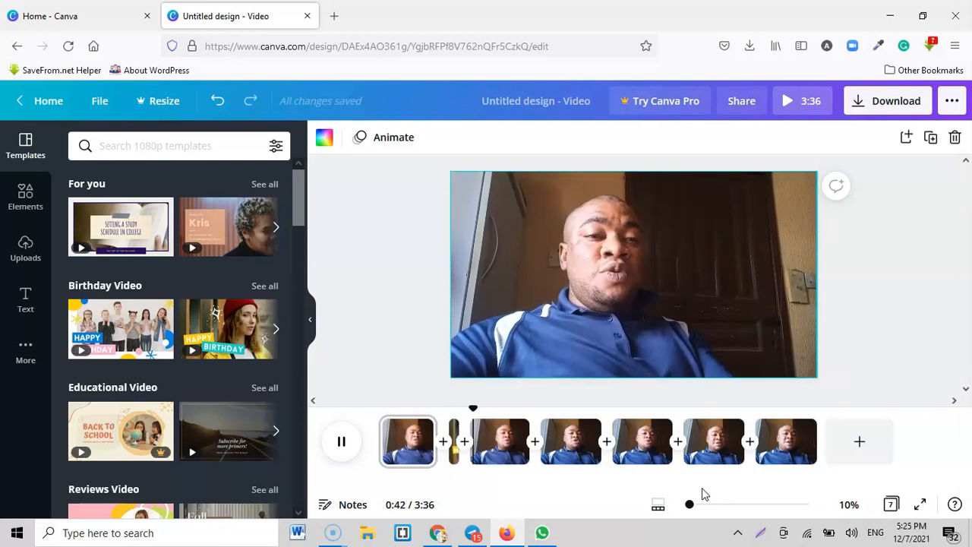
key("space")
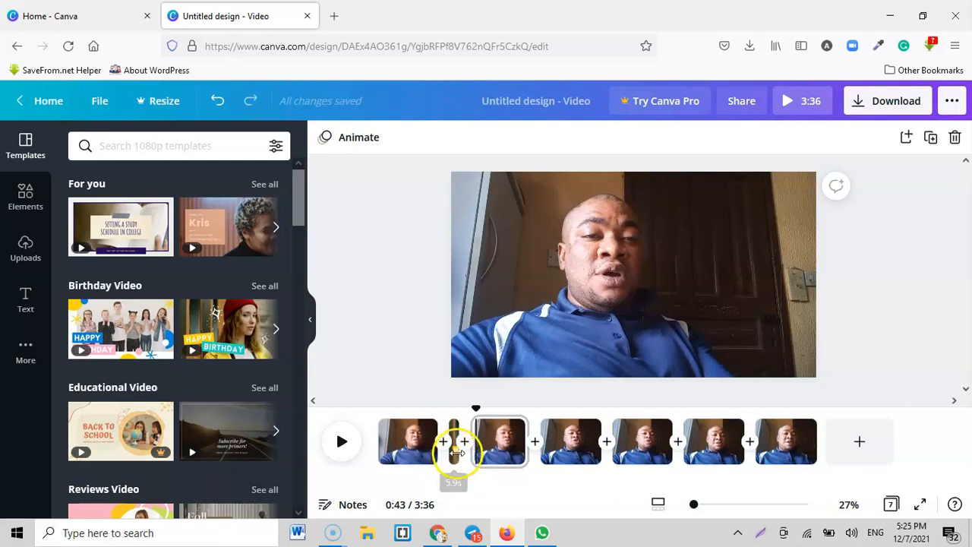
left_click(452, 430)
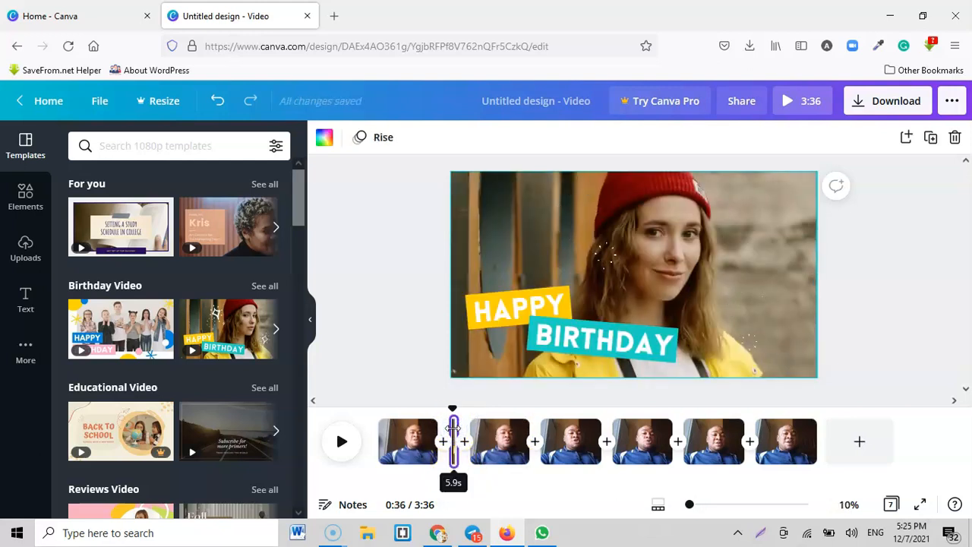
key("space")
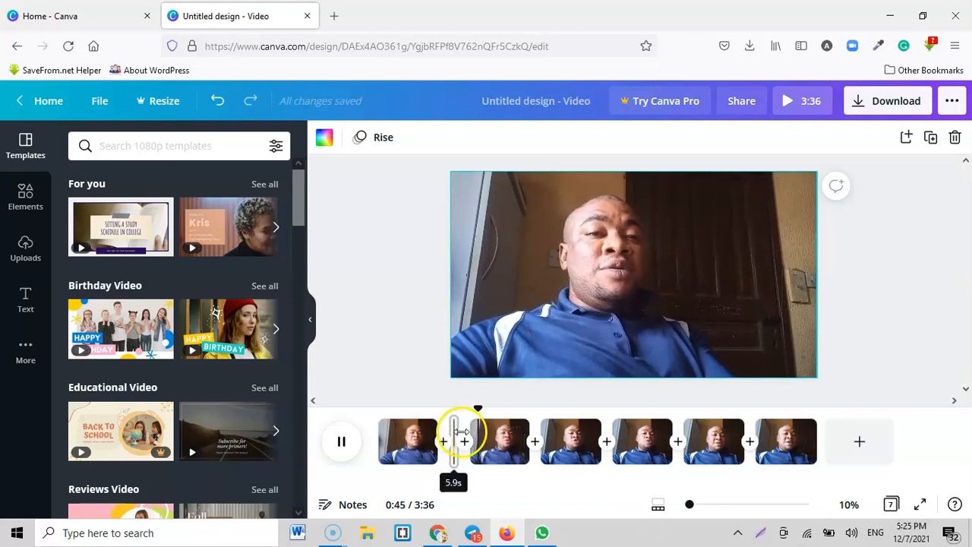
- Stop the playback and delete the Happy Birthday page between the first two video segments
left_click(461, 433)
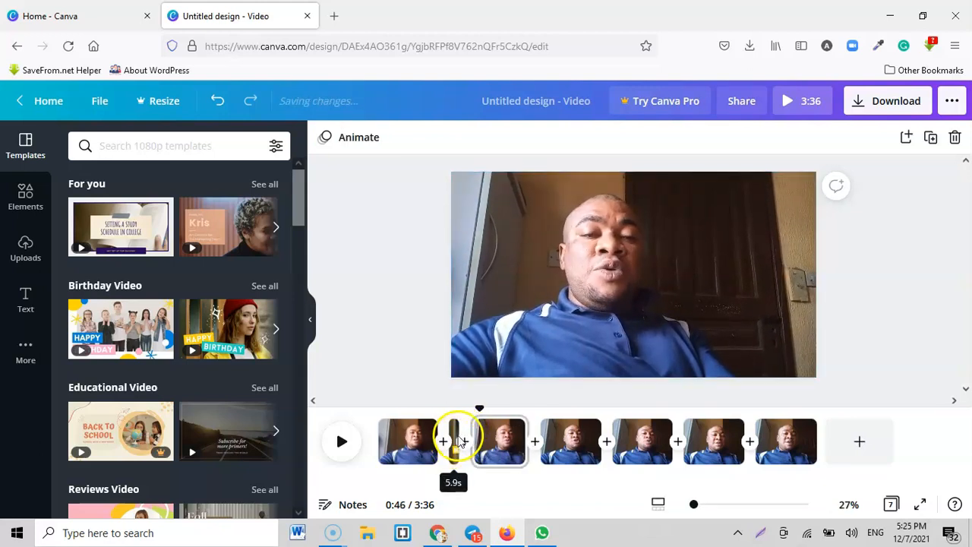
left_click(453, 433)
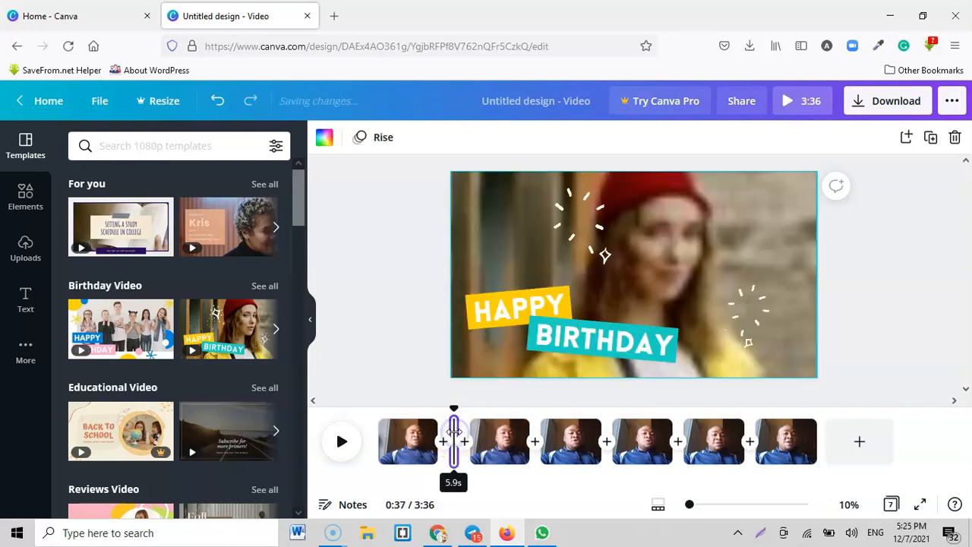
key("Delete")
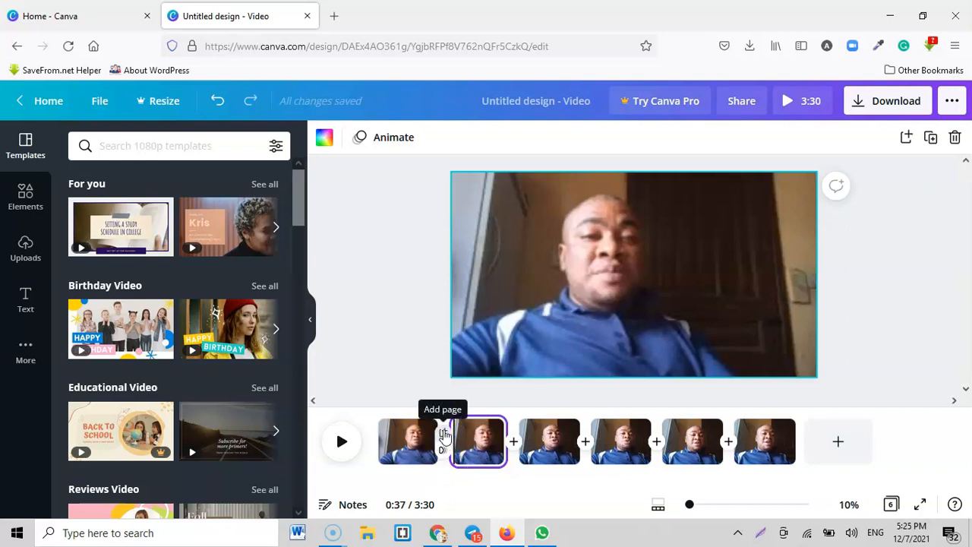
- Add a transition between the first two segments, trying Dissolve and settling on Slide
left_click(445, 454)
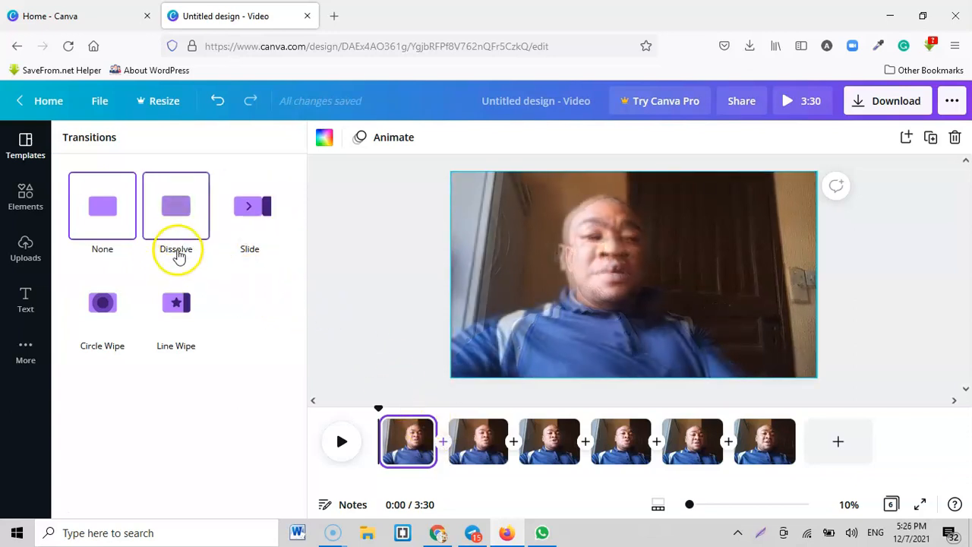
left_click(177, 228)
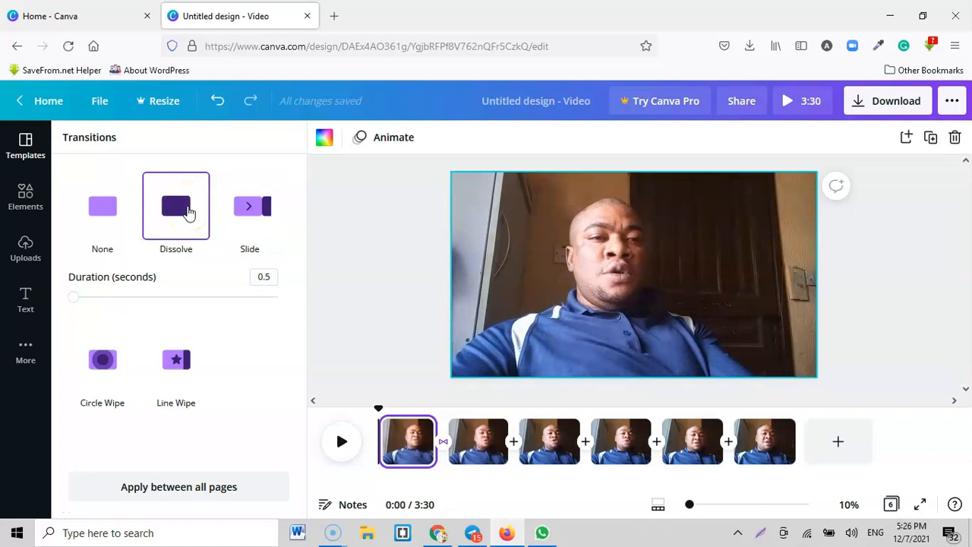
left_click(241, 211)
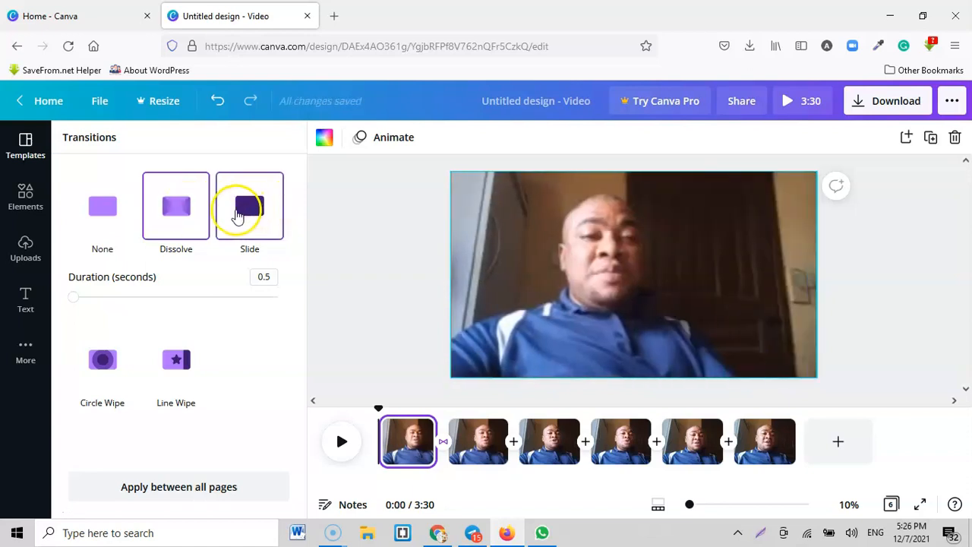
left_click(191, 216)
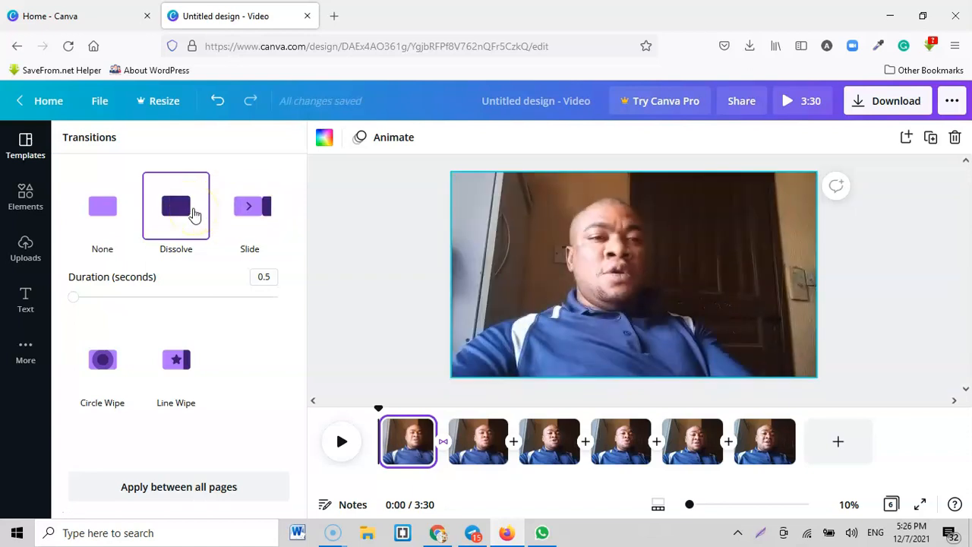
left_click(242, 213)
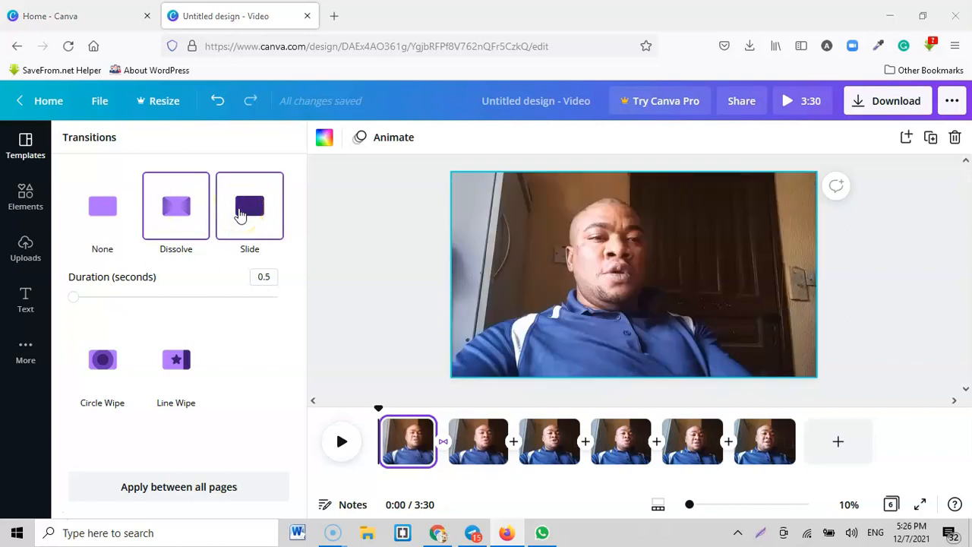
left_click(247, 213)
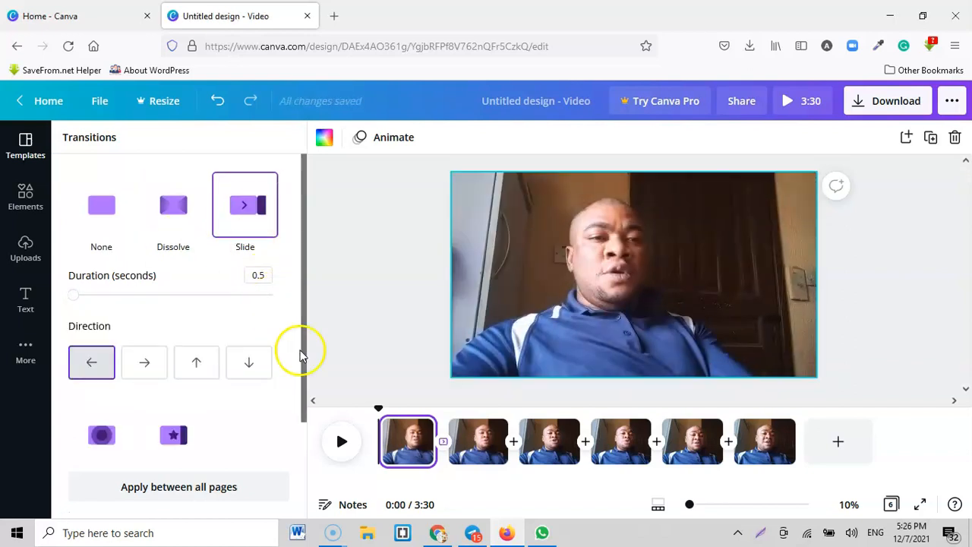
- Preview the Slide transition by playing the video from near the end of the first segment
left_click(429, 449)
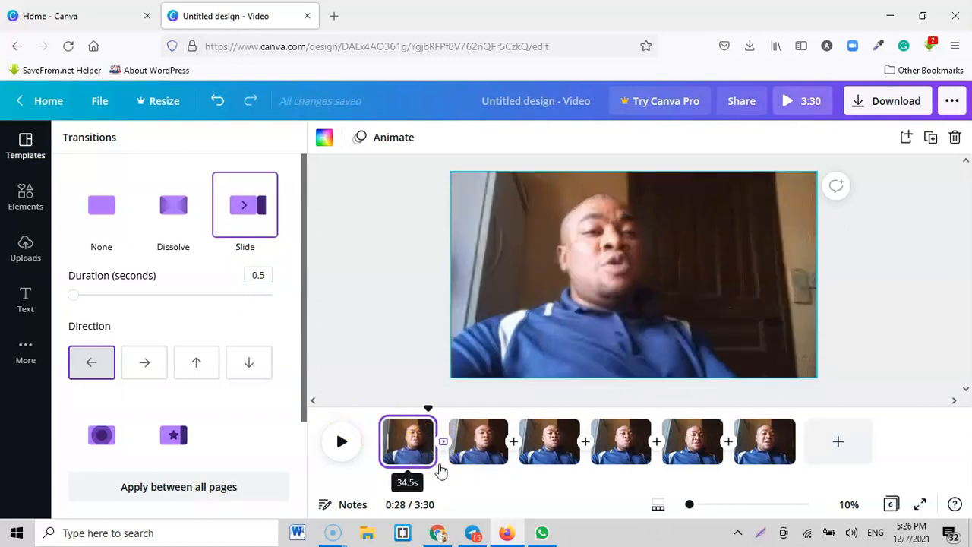
left_click(342, 444)
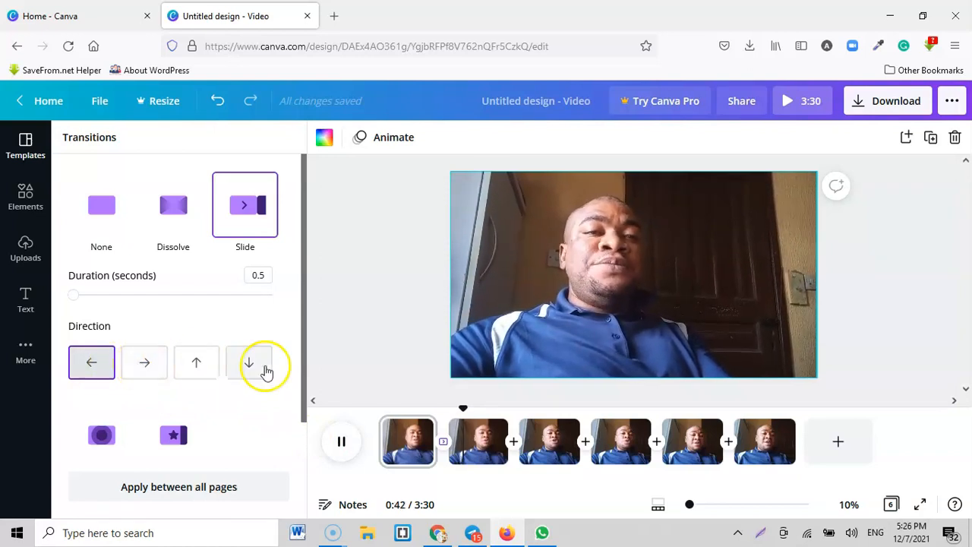
left_click(343, 442)
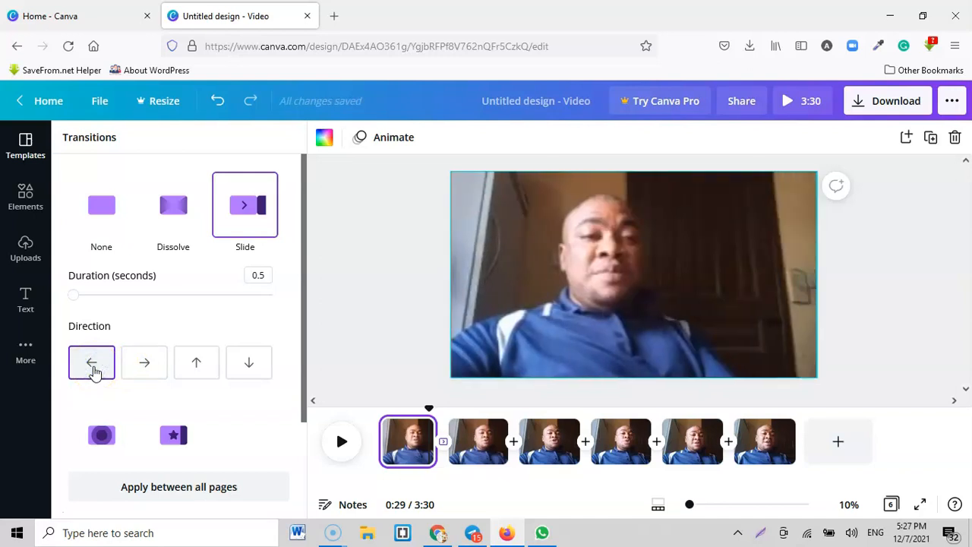
left_click(362, 398)
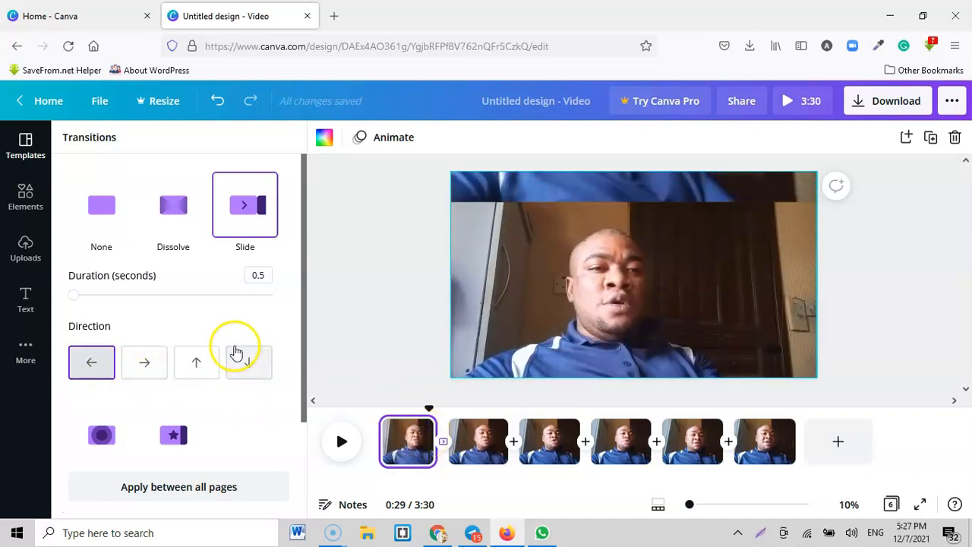
- Change the transition to an inward Circle Wipe, apply it between all pages and preview it
scroll(234, 348, "down", 1)
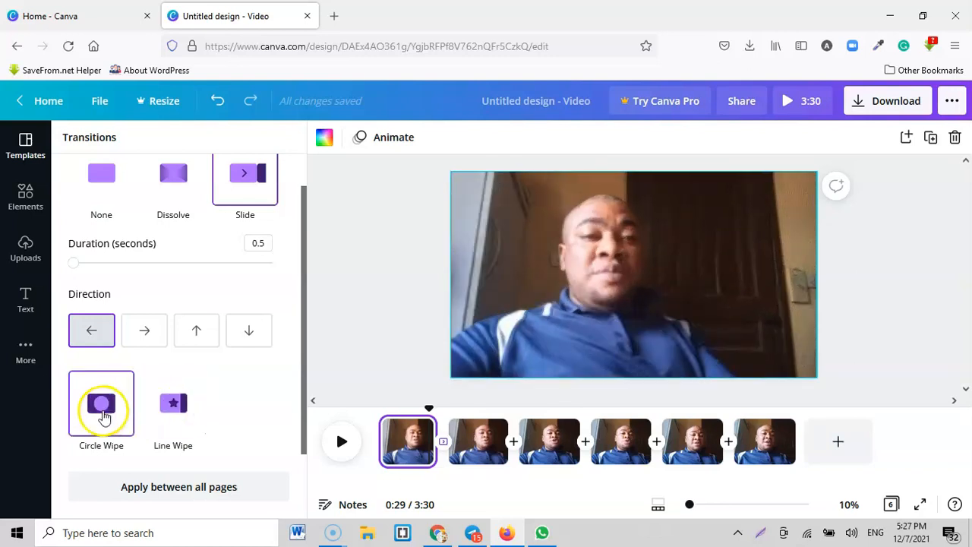
left_click(103, 414)
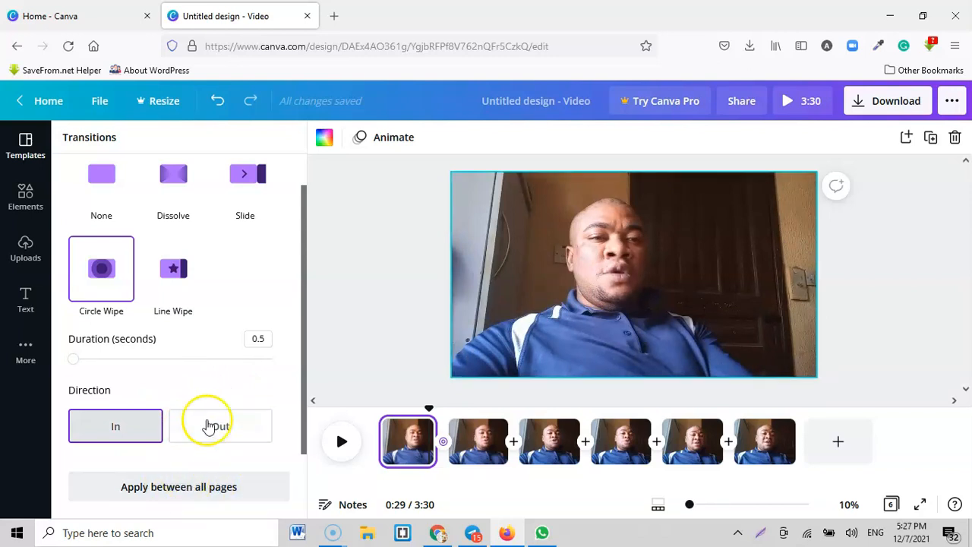
left_click(159, 490)
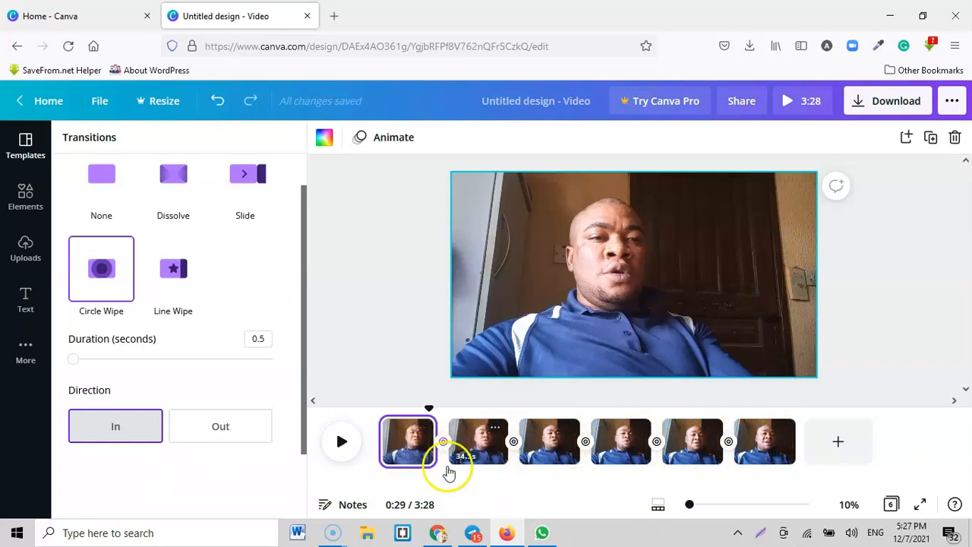
left_click(341, 442)
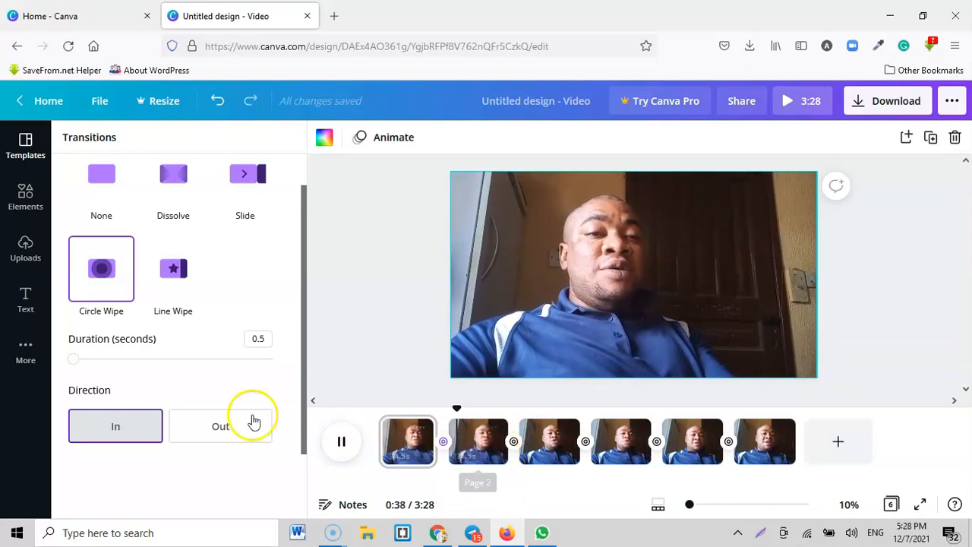
- Change the first transition to Slide and apply it between all pages
scroll(205, 402, "up", 1)
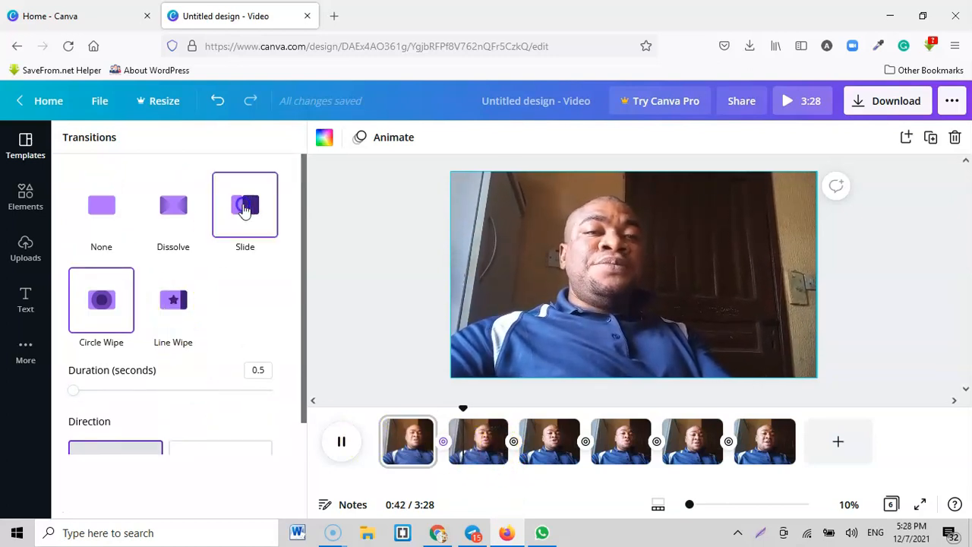
left_click(244, 210)
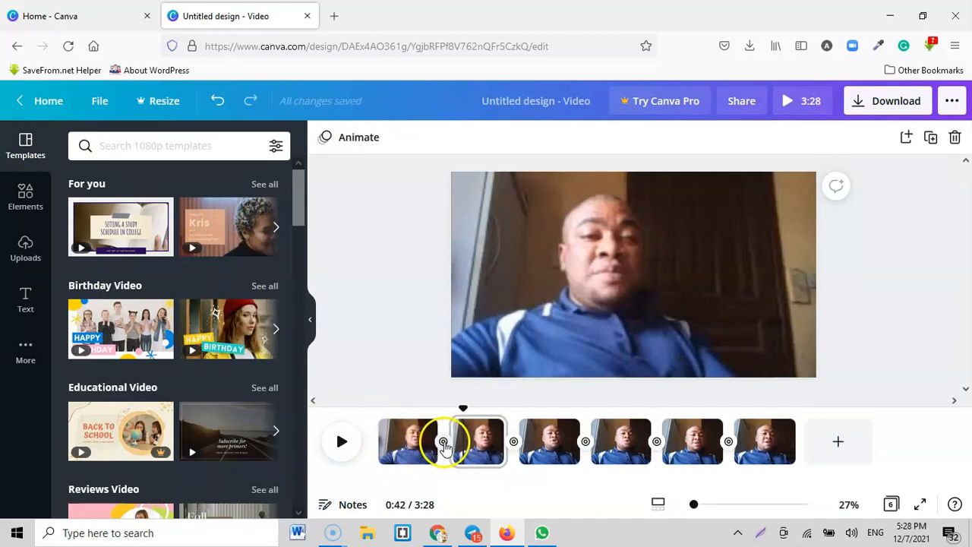
left_click(443, 442)
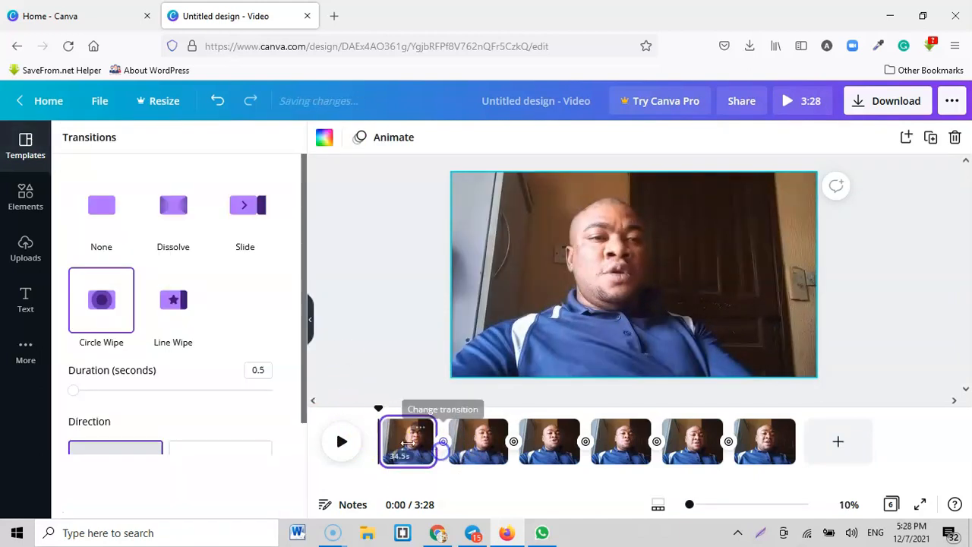
left_click(228, 204)
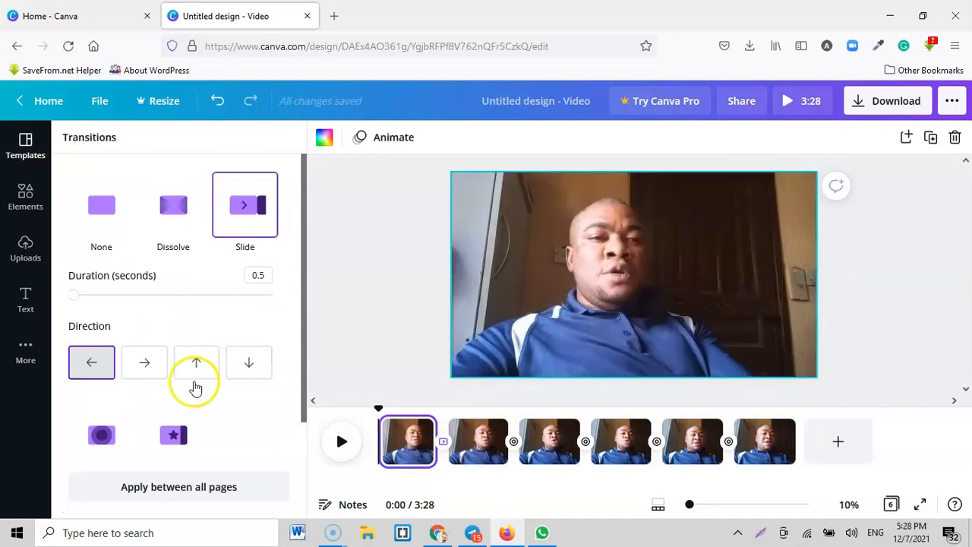
left_click(192, 487)
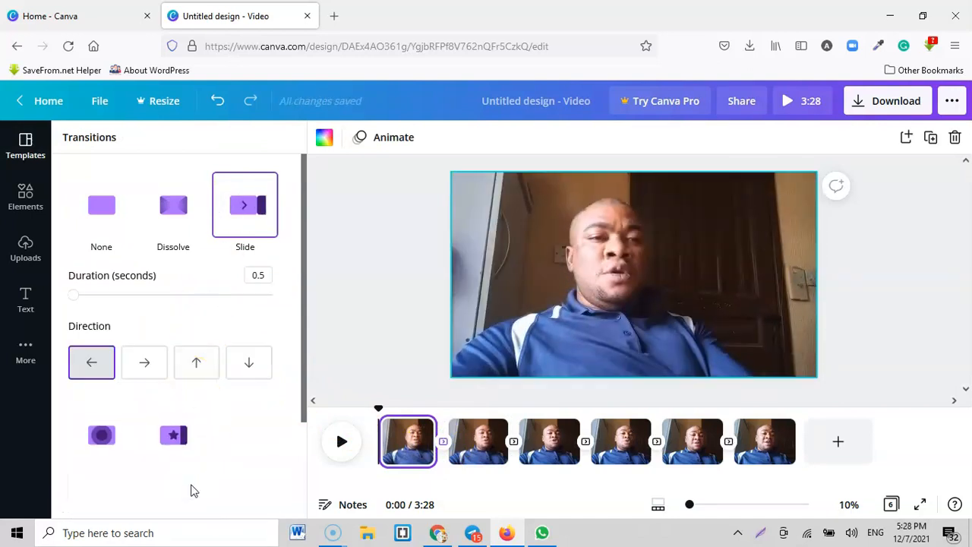
- Play the end of the first segment to check the Slide transition into the second segment
left_click(423, 448)
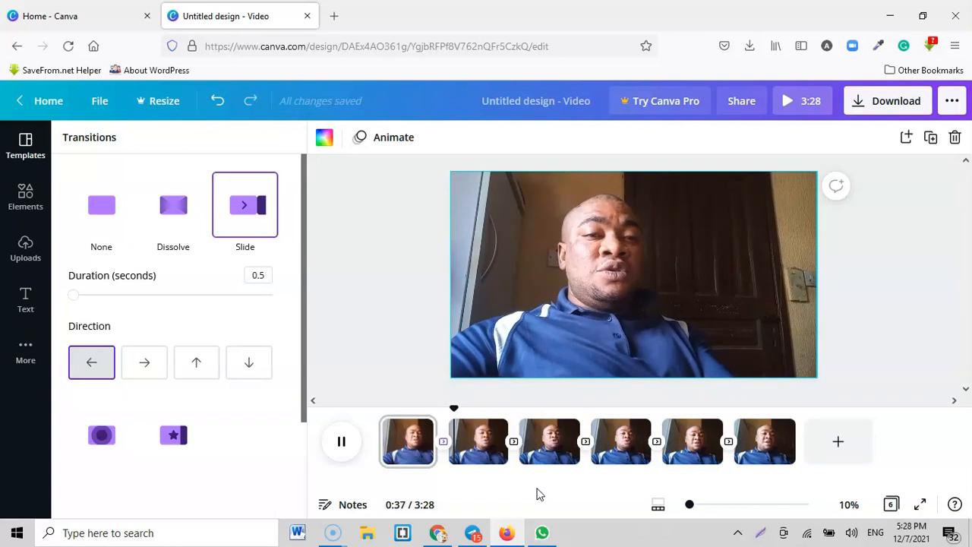
left_click(380, 454)
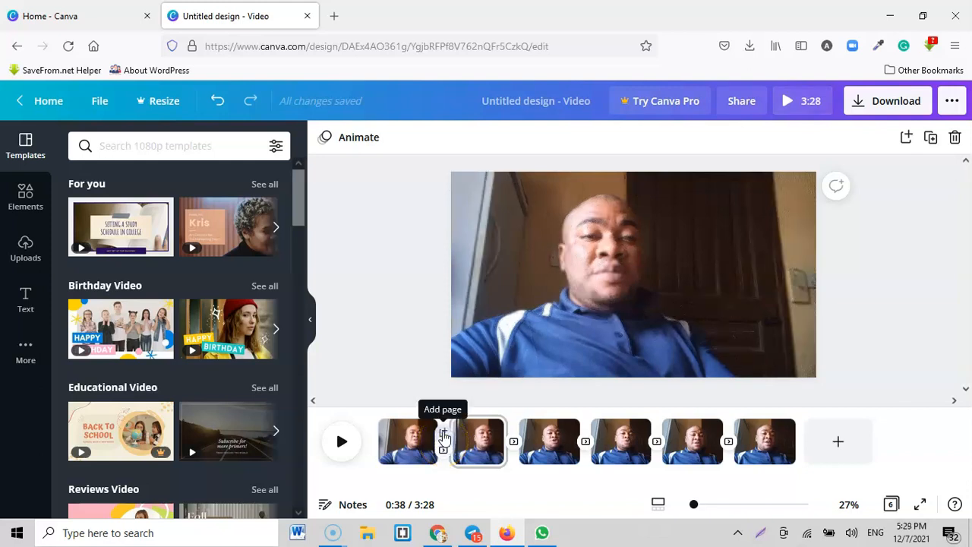
left_click(444, 453)
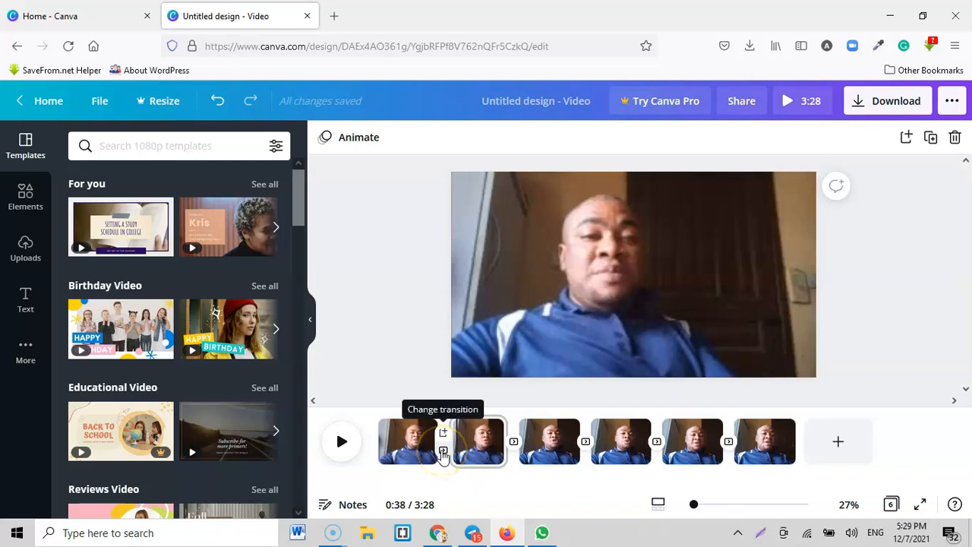
left_click(487, 458)
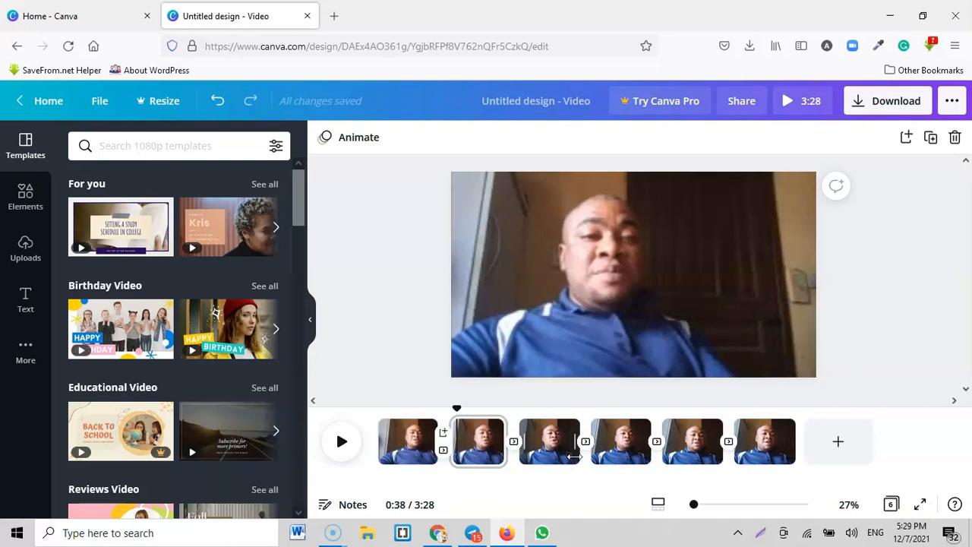
- Open the uploaded videos and check both the local file picker and the list of other media upload sources
left_click(25, 247)
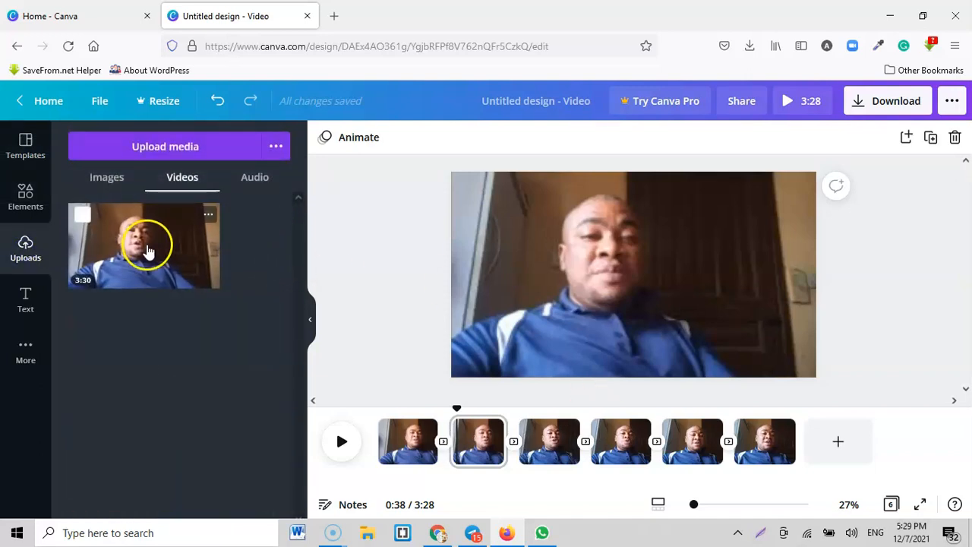
left_click(183, 152)
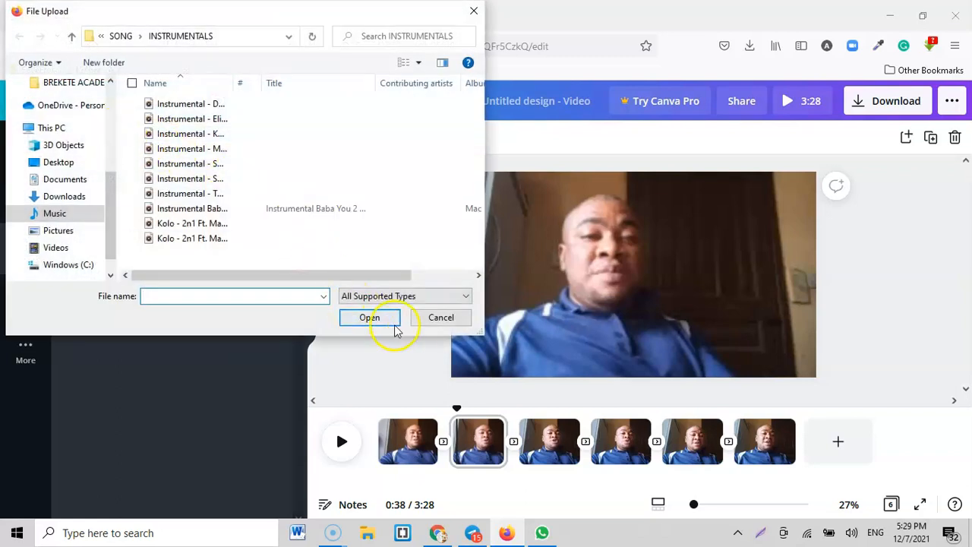
left_click(418, 319)
left_click(275, 149)
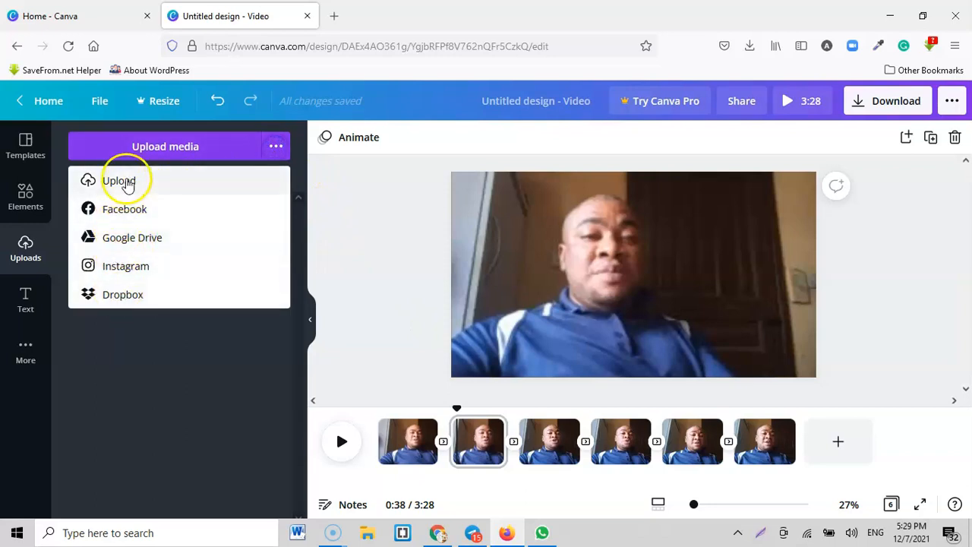
left_click(168, 343)
mouse_move(129, 243)
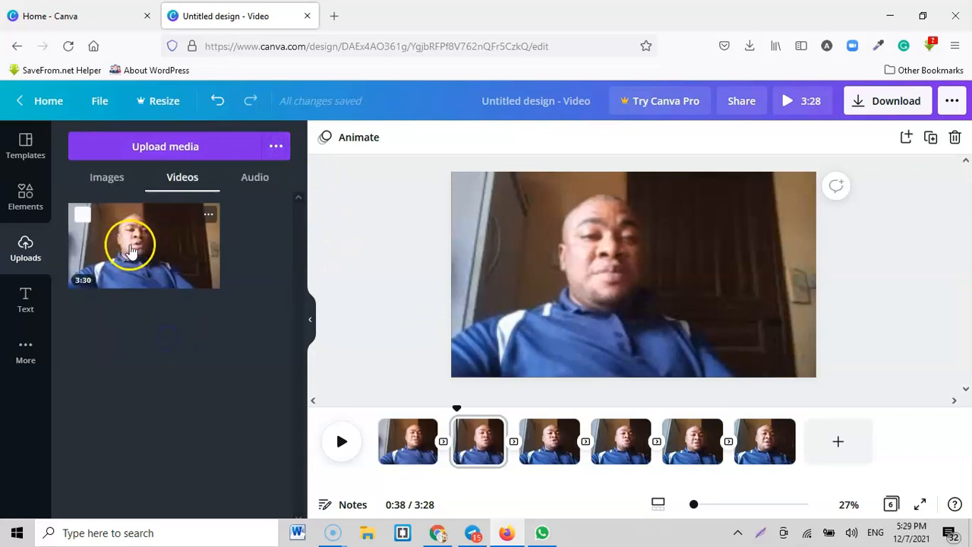
- Look through the uploaded images and audio, check the upload sources for each, and return to the uploaded videos
left_click(106, 177)
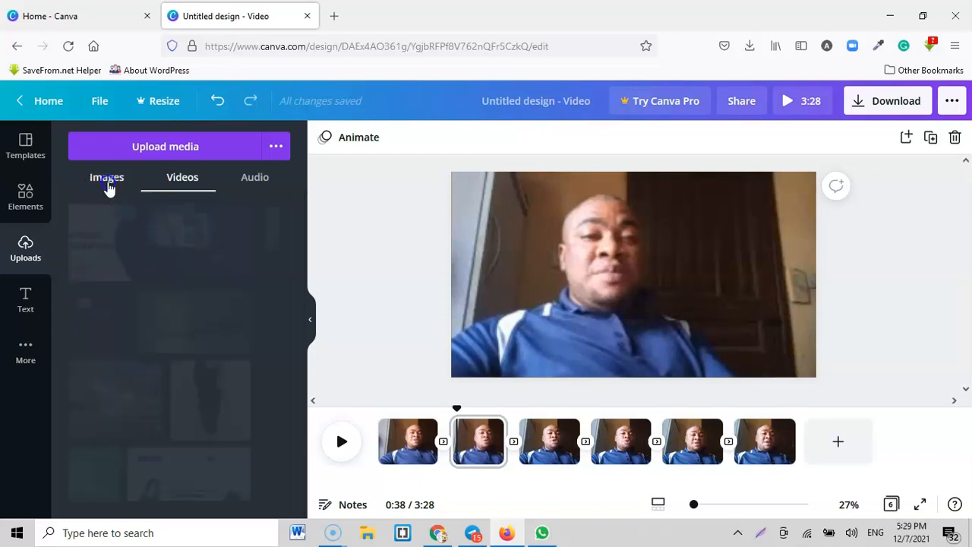
left_click(275, 147)
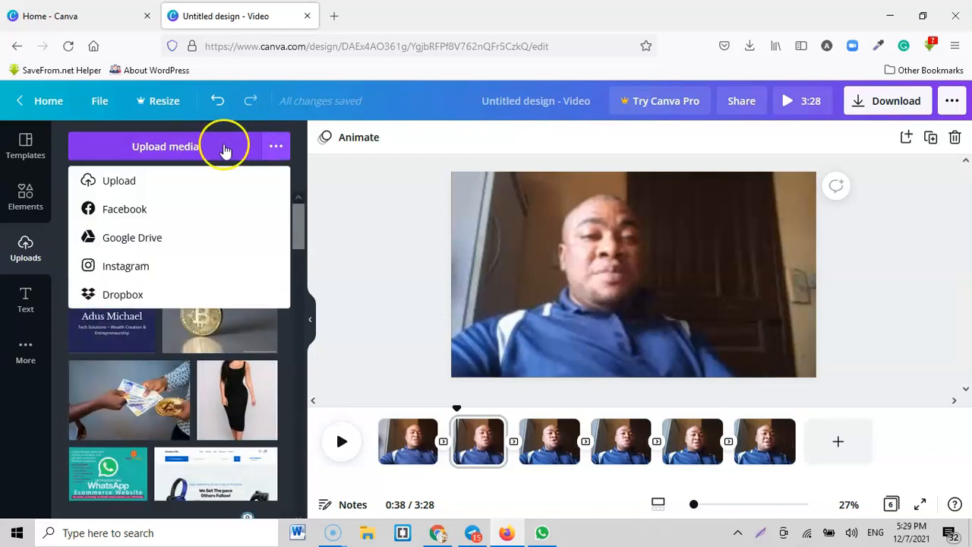
left_click(299, 181)
left_click(256, 177)
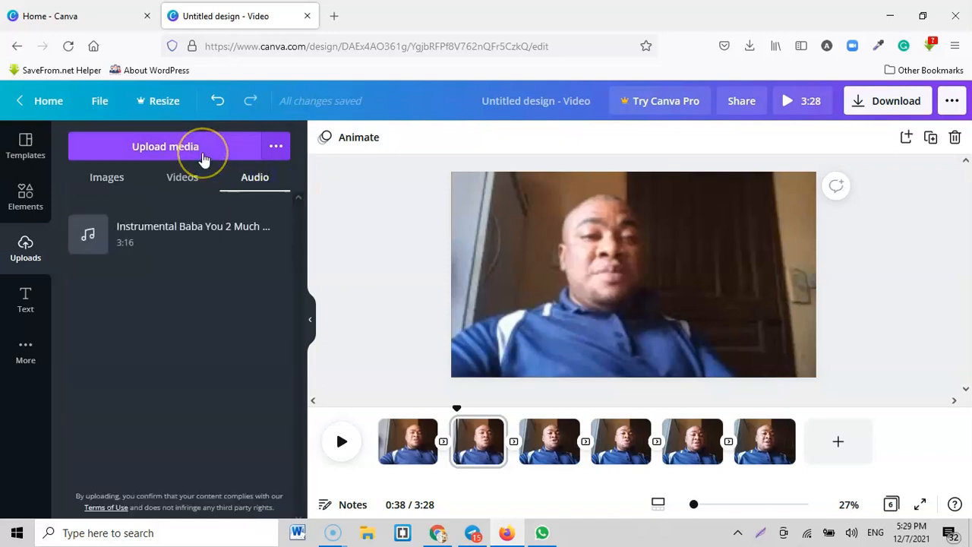
left_click(275, 146)
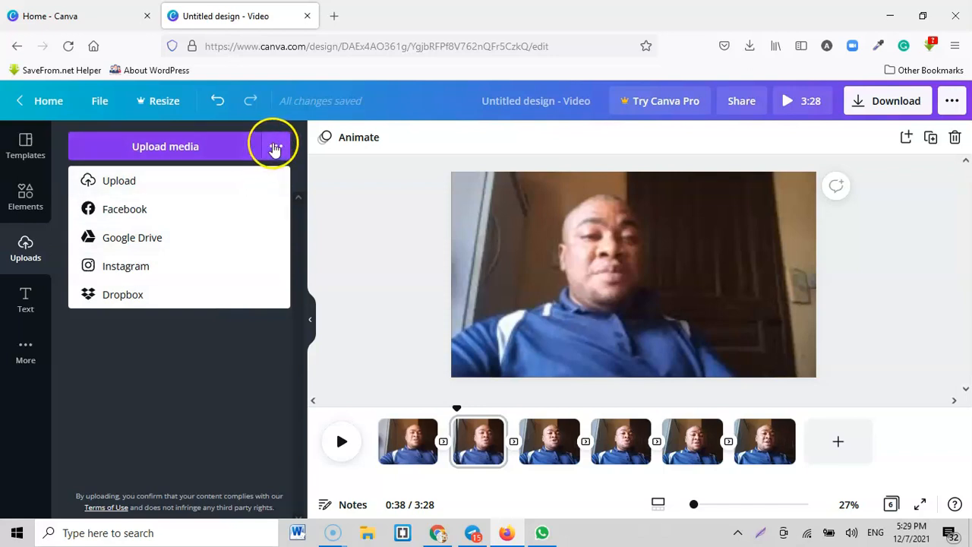
left_click(301, 139)
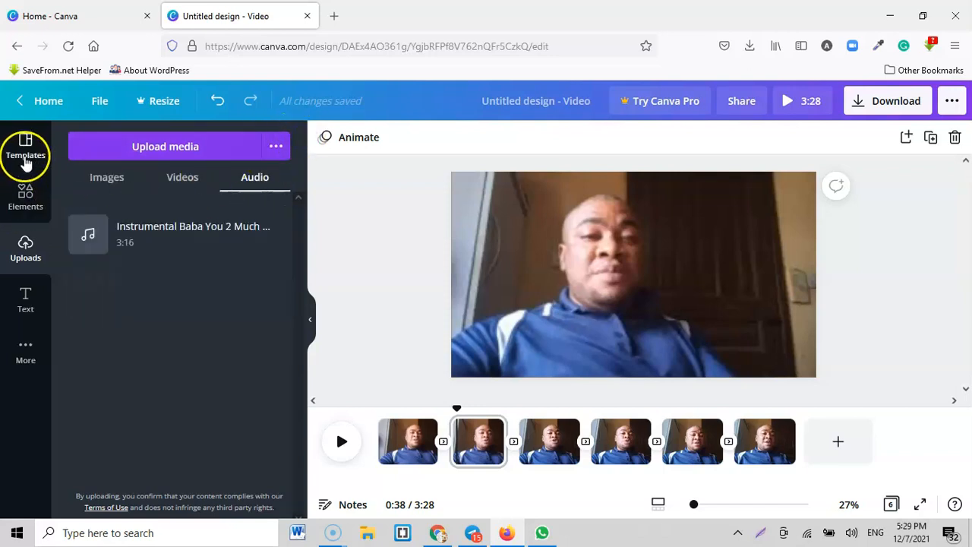
left_click(180, 177)
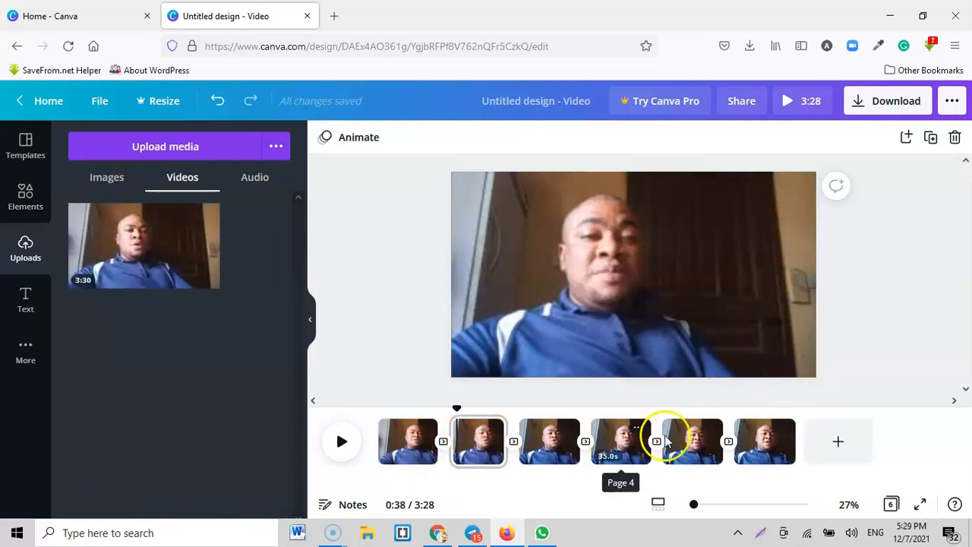
- Delete the sixth video segment from the timeline and undo the deletion
left_click(777, 448)
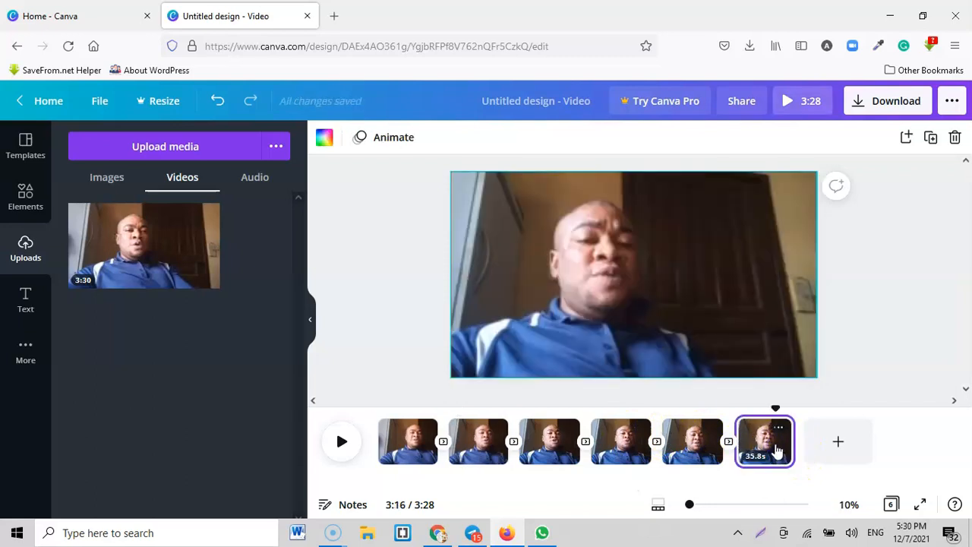
right_click(776, 449)
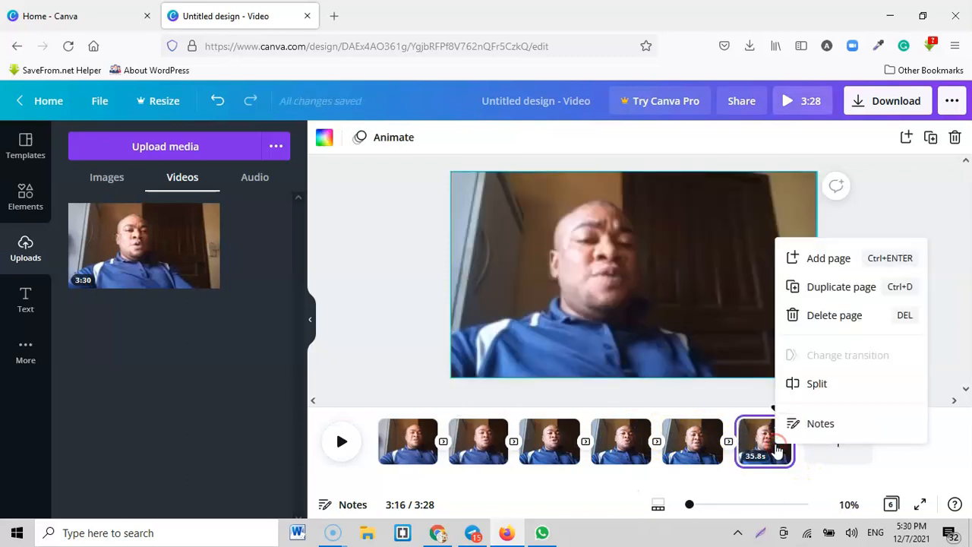
left_click(833, 316)
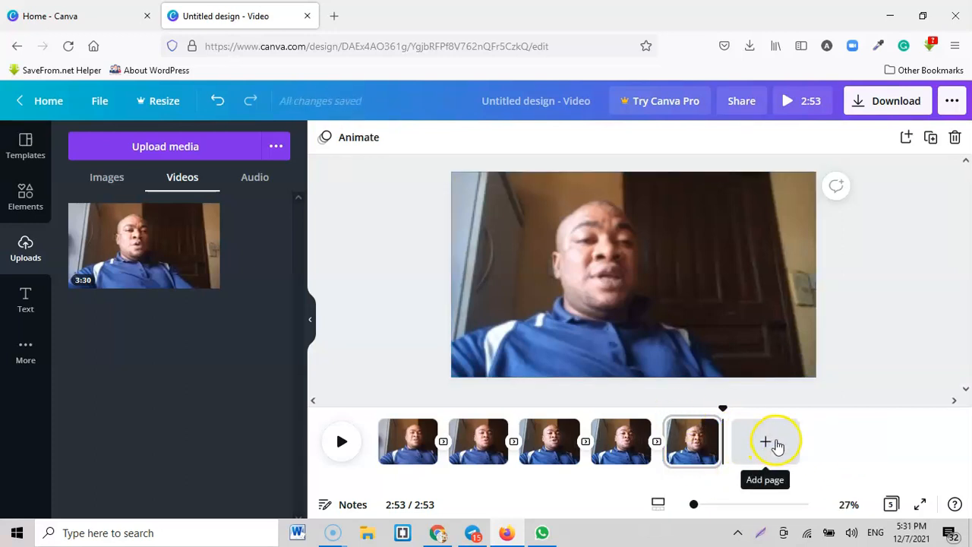
left_click(216, 104)
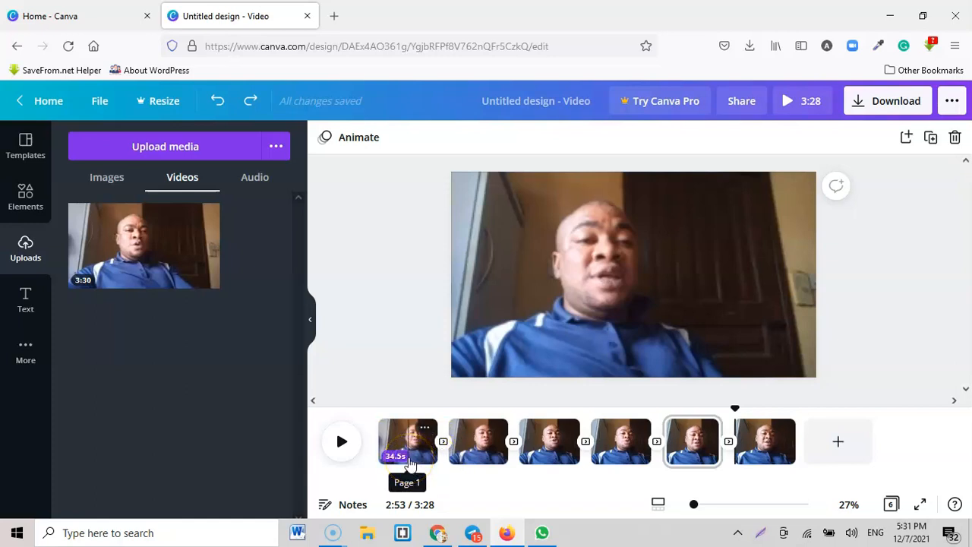
- Trim the end of each of the six video segments, shortening them to about 8.7 seconds each
left_click_drag(437, 455, 385, 461)
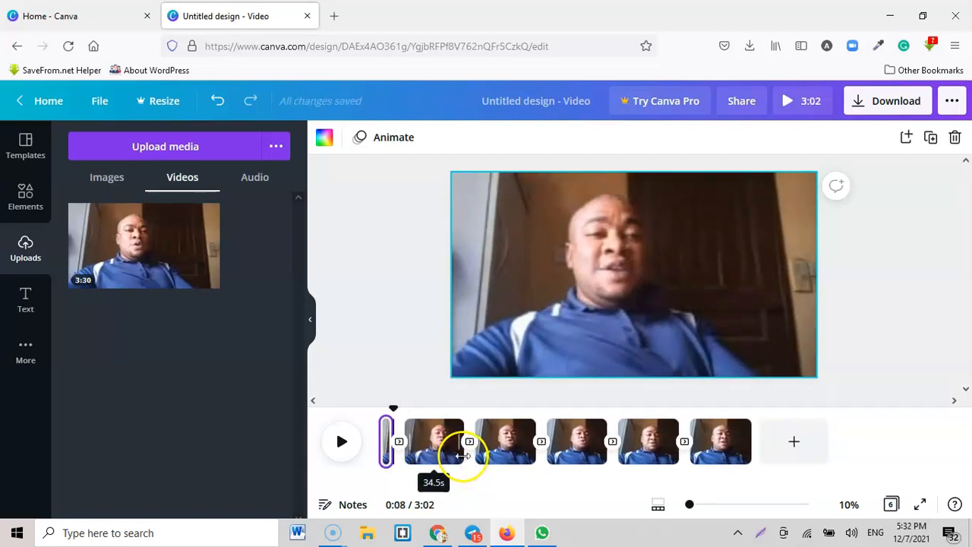
left_click_drag(462, 456, 420, 471)
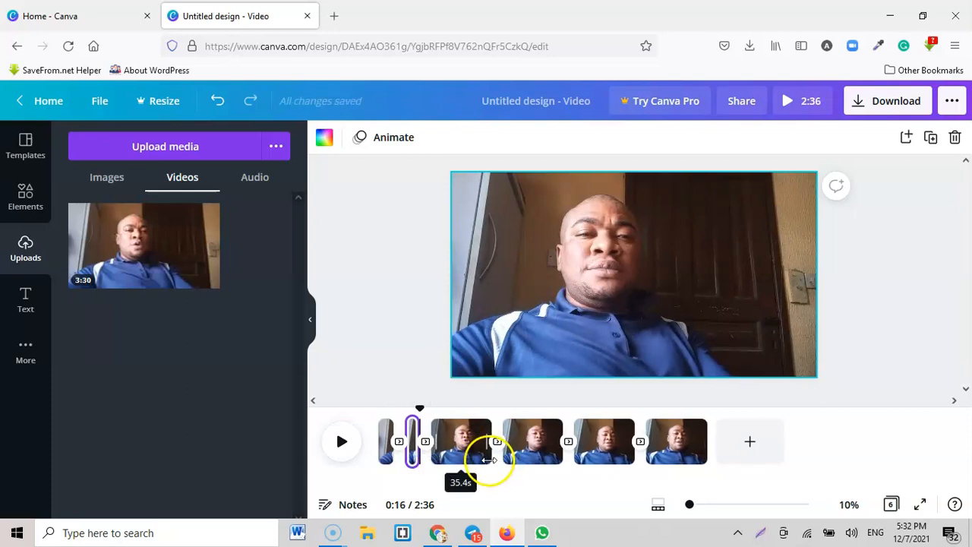
left_click_drag(456, 460, 443, 465)
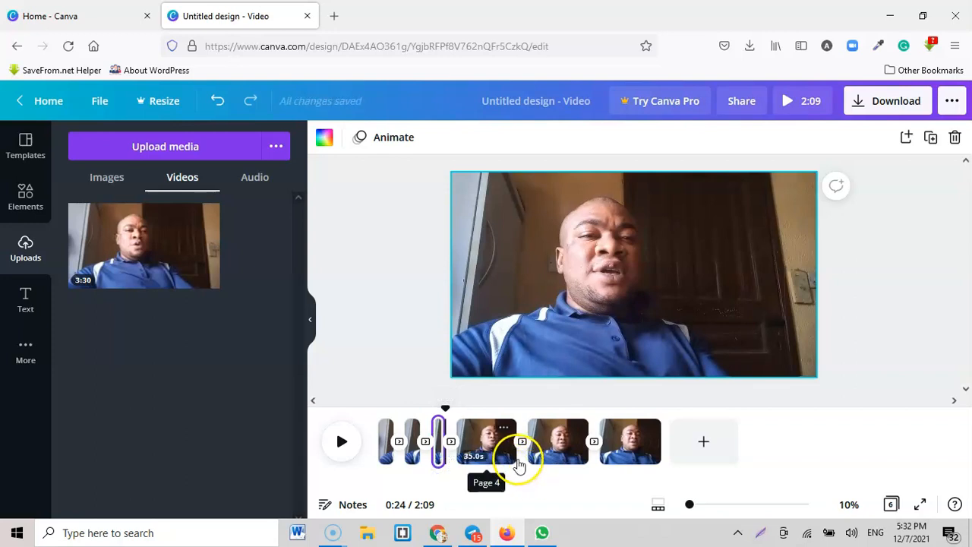
left_click_drag(504, 461, 471, 466)
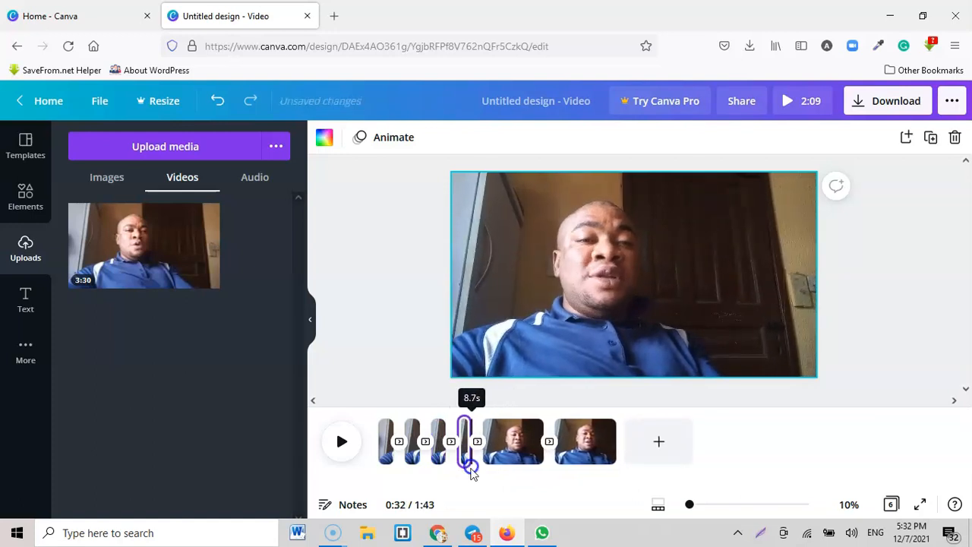
left_click_drag(542, 463, 495, 468)
left_click_drag(571, 451, 522, 460)
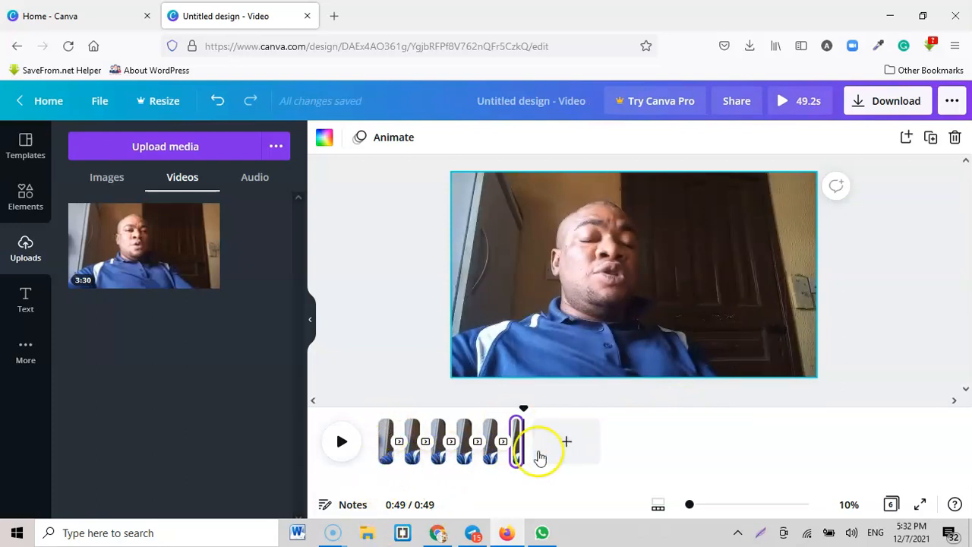
- Play the trimmed video from the start of the first segment through the transition into the second
mouse_move(689, 508)
left_mouse_down()
mouse_move(702, 510)
mouse_move(694, 511)
left_mouse_up()
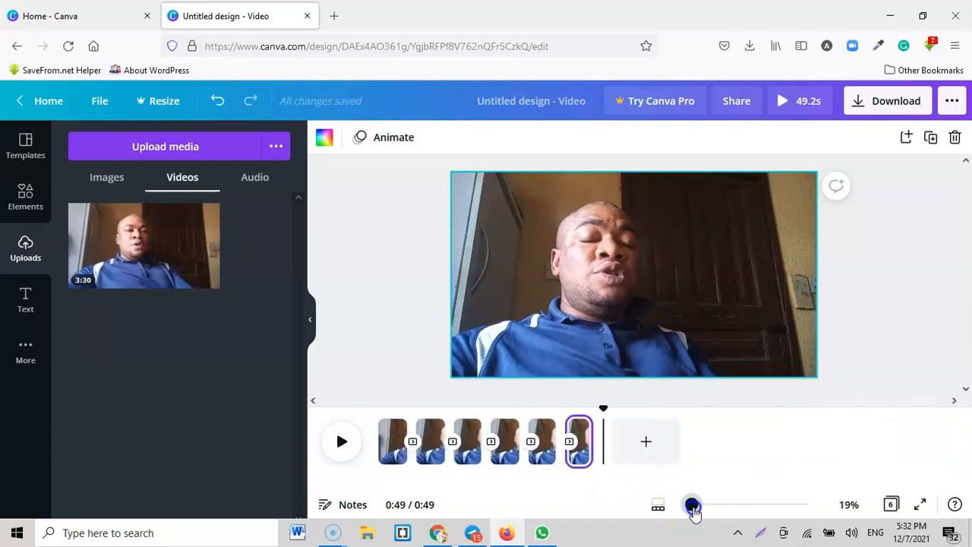
left_click(648, 502)
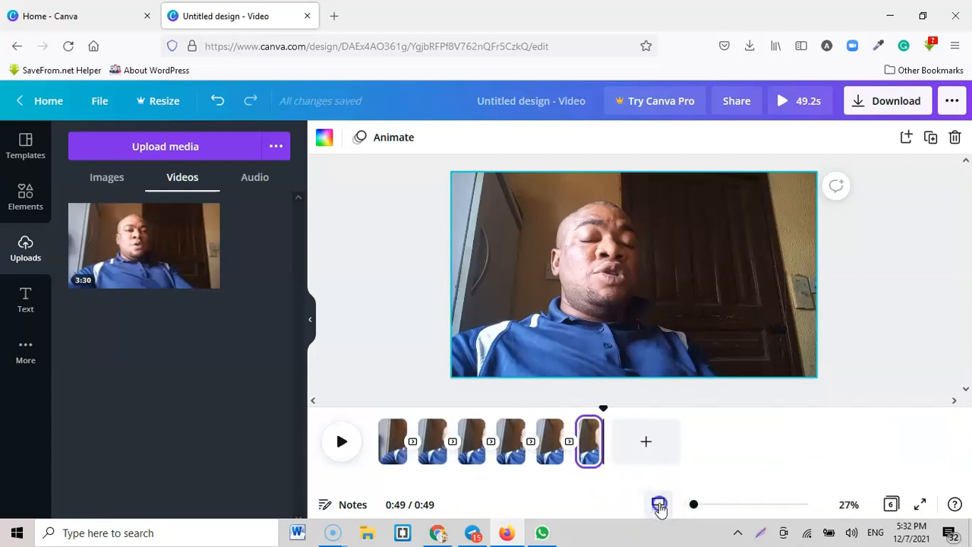
left_click_drag(693, 509, 698, 511)
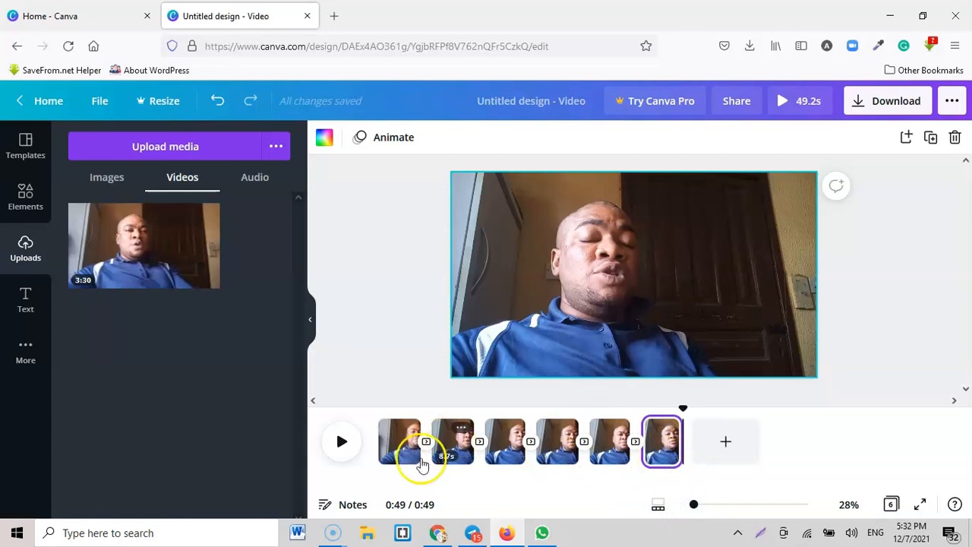
left_click(378, 450)
left_click(341, 442)
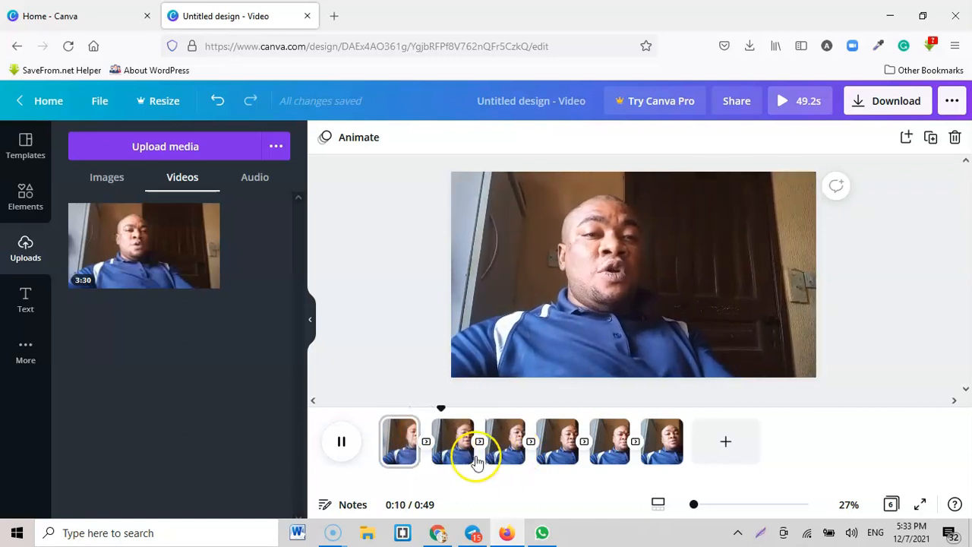
left_click(341, 442)
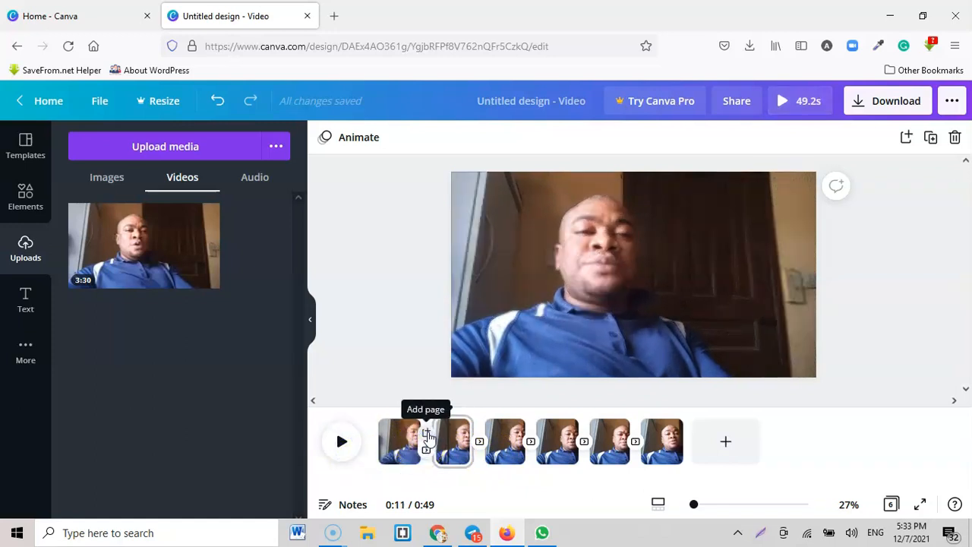
- Add a page after the first segment and set the uploaded navy Tech Solutions logo image as its background
left_click(427, 439)
left_click(436, 444)
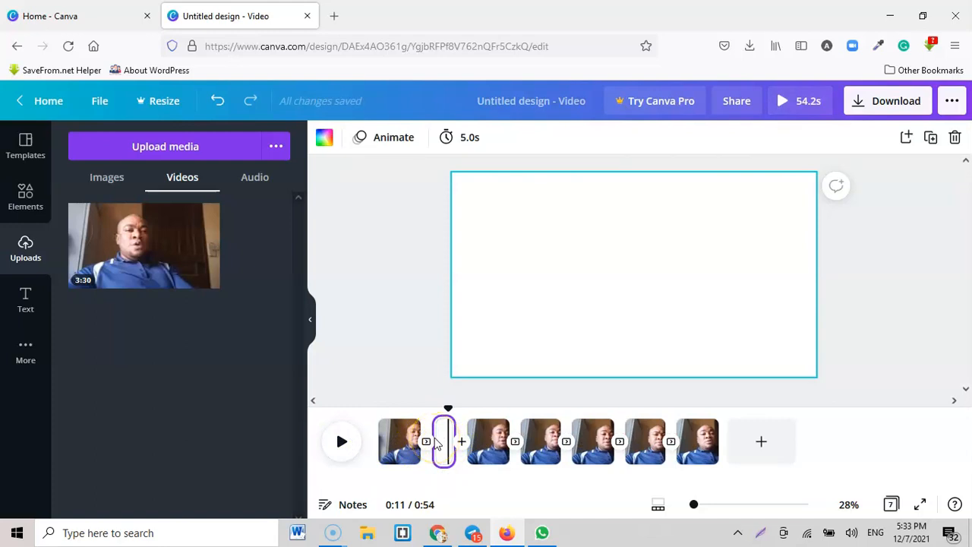
left_click(112, 181)
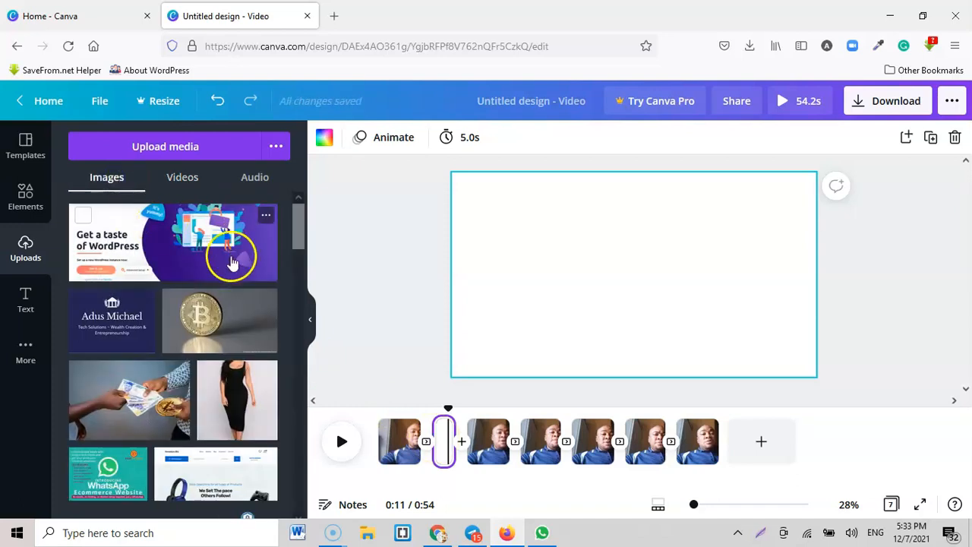
left_click(127, 304)
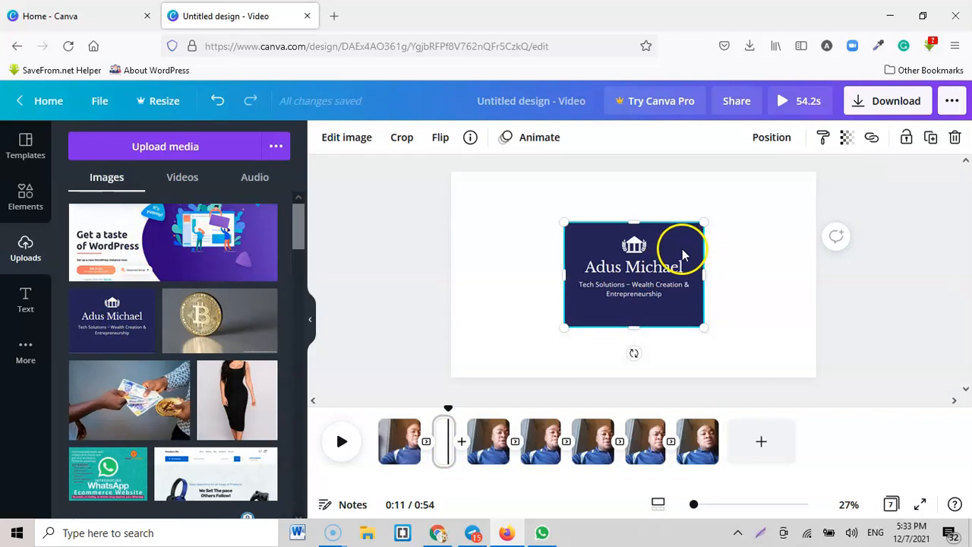
right_click(683, 255)
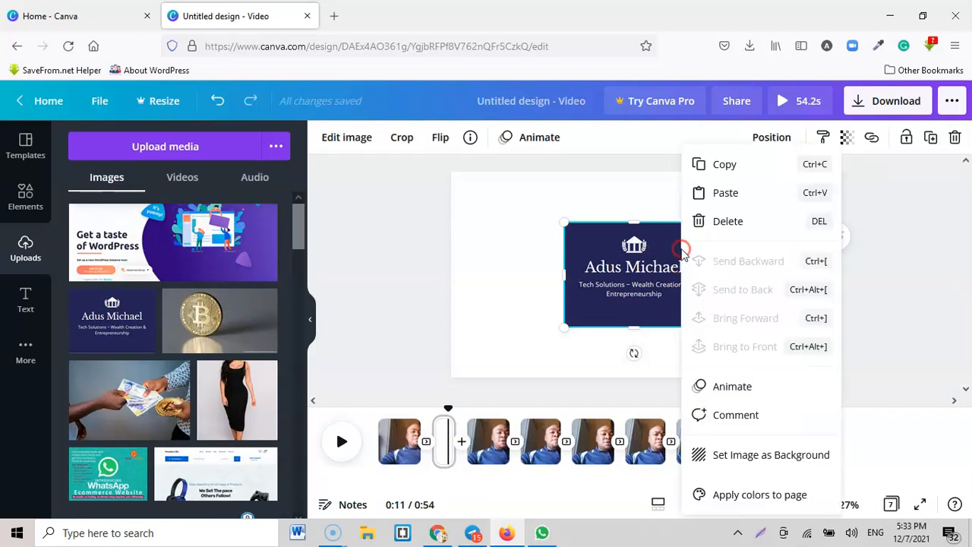
left_click(755, 456)
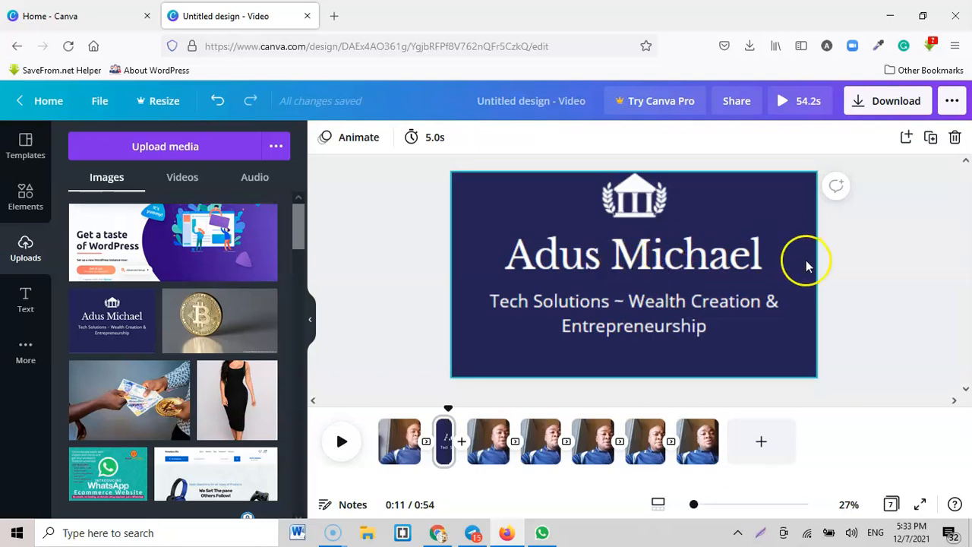
- Play from the first segment through the inserted image page into the following video segment
left_click(402, 448)
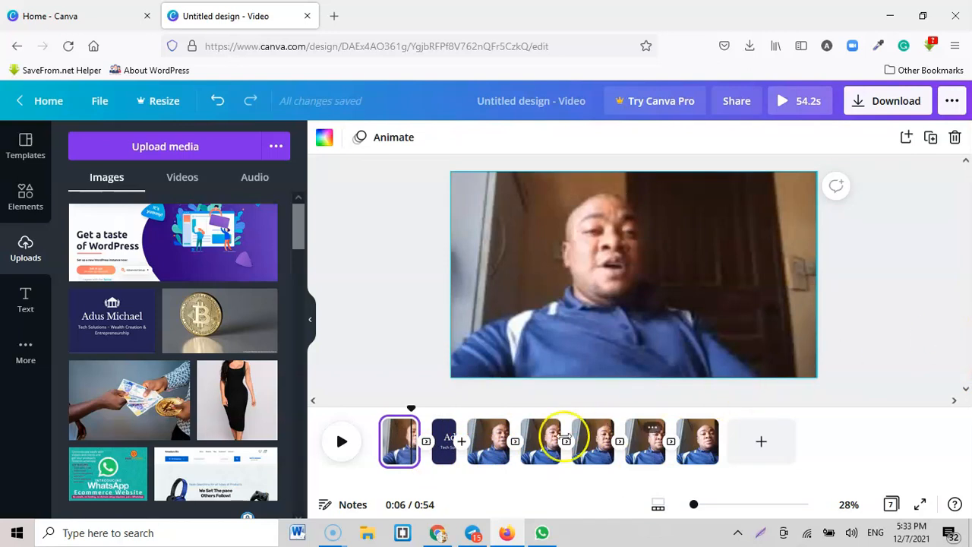
left_click(345, 445)
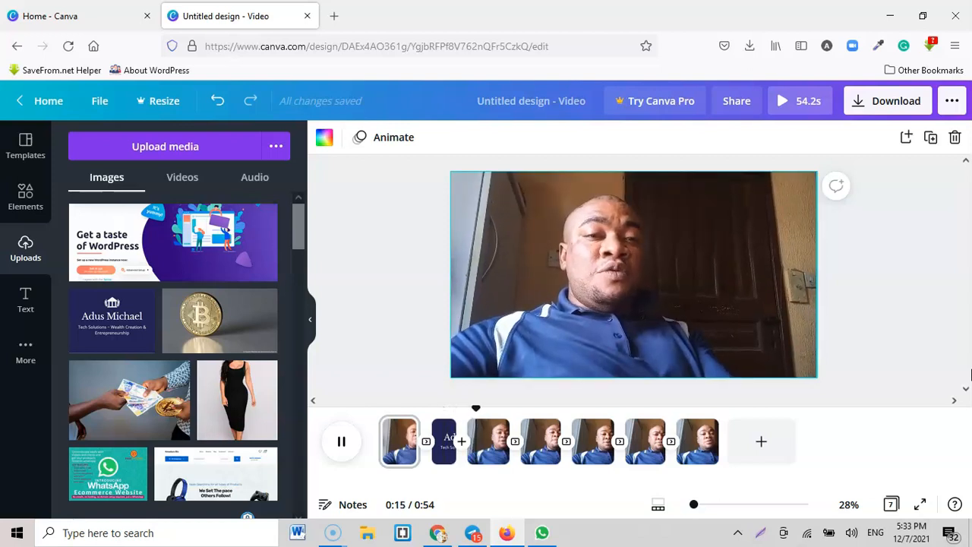
left_click(532, 452)
left_click(487, 449)
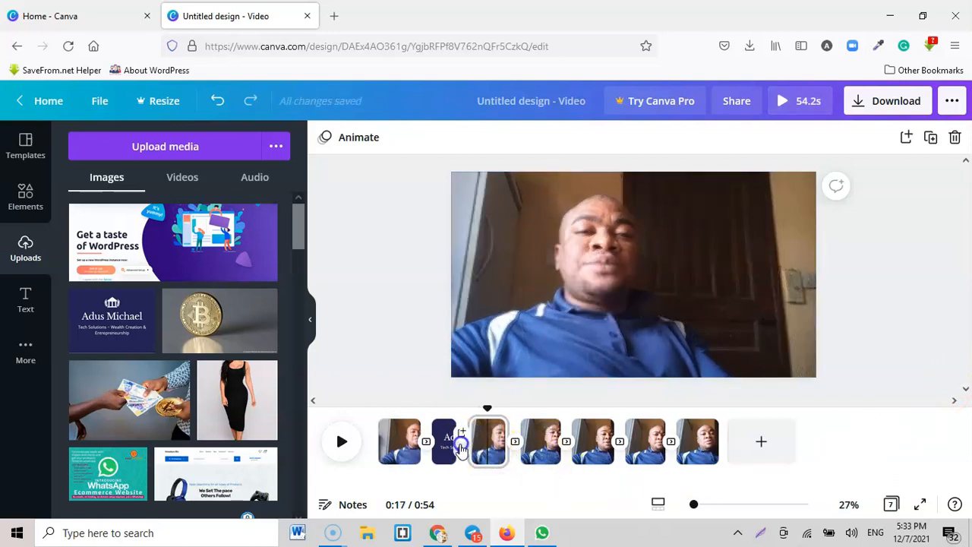
- Add a Slide transition with a rightward direction between the image page and the following video segment
left_click(461, 452)
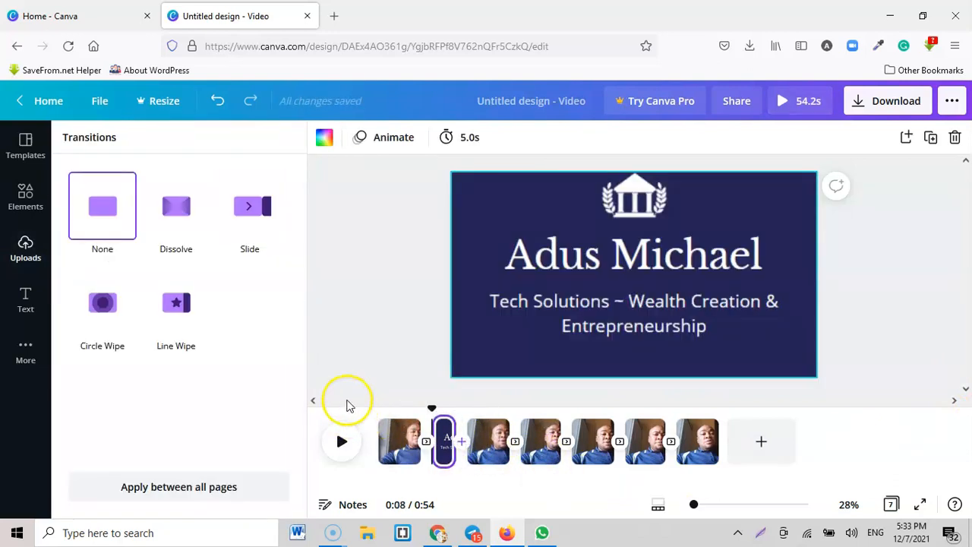
left_click(248, 206)
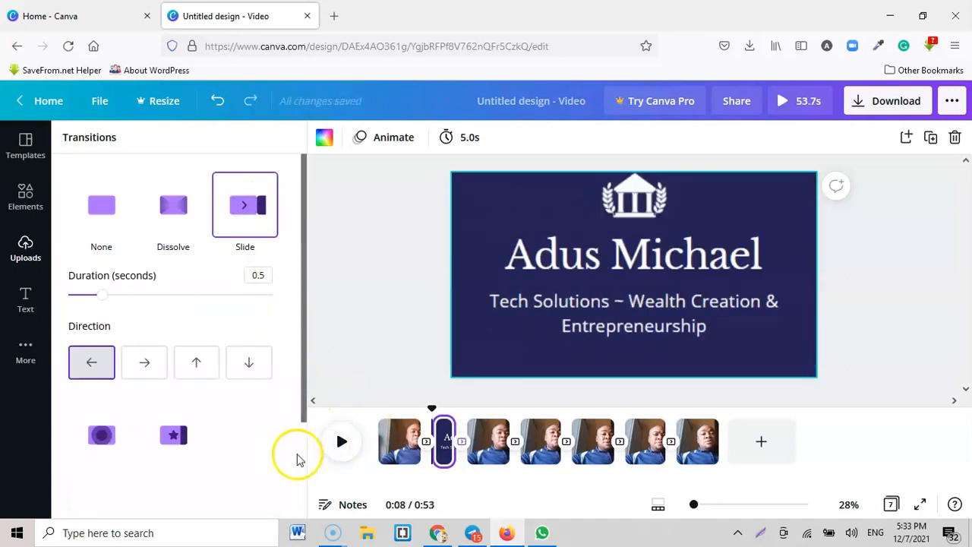
left_click(148, 369)
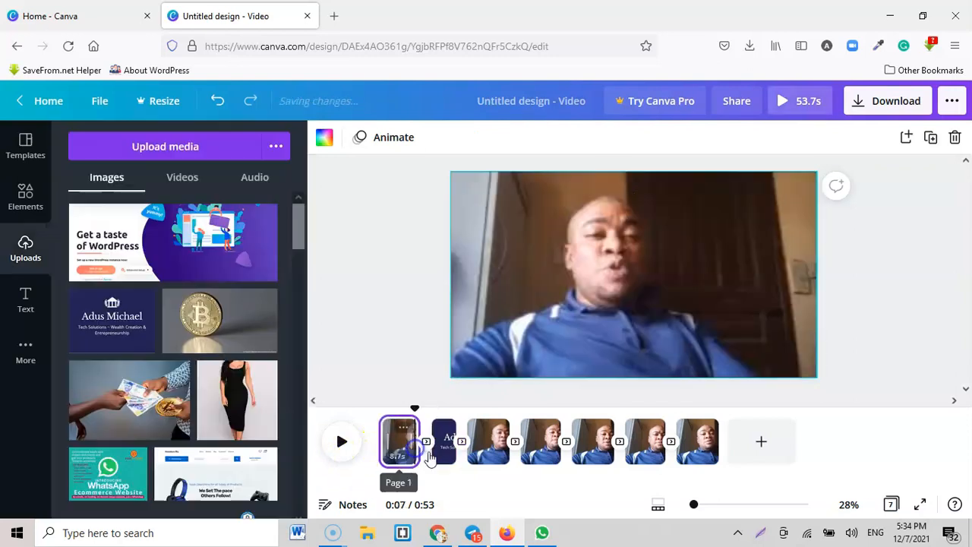
- Play the design from the first segment through the image page and into the fourth page
left_click(400, 445)
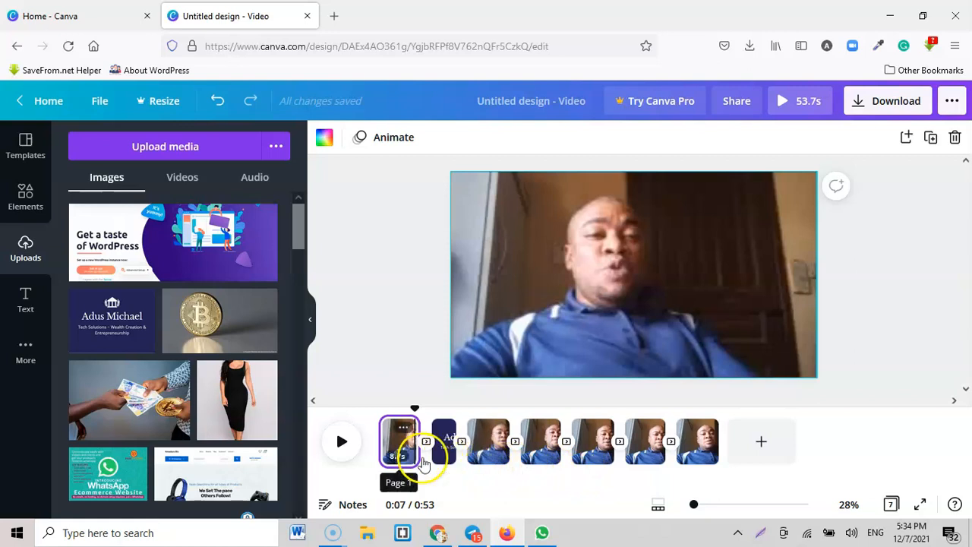
left_click(341, 443)
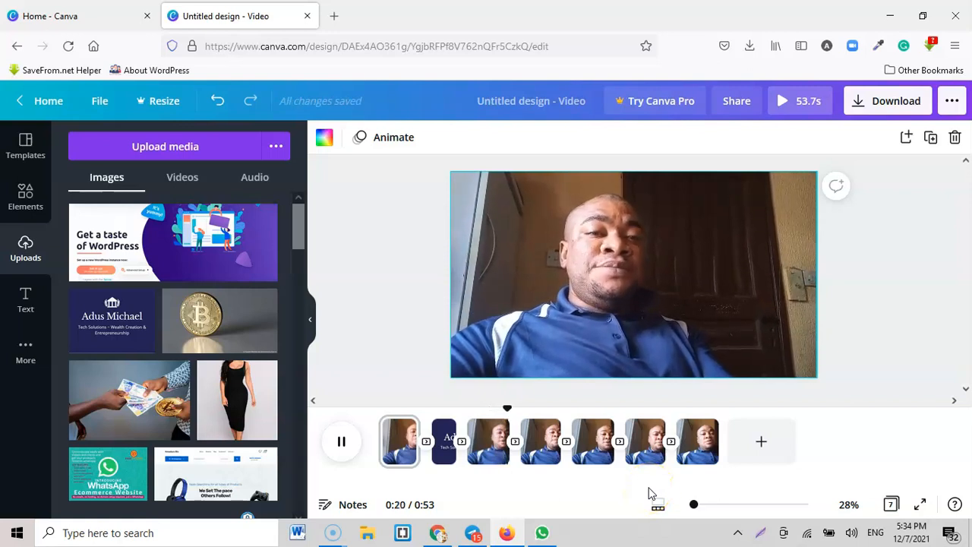
left_click(648, 493)
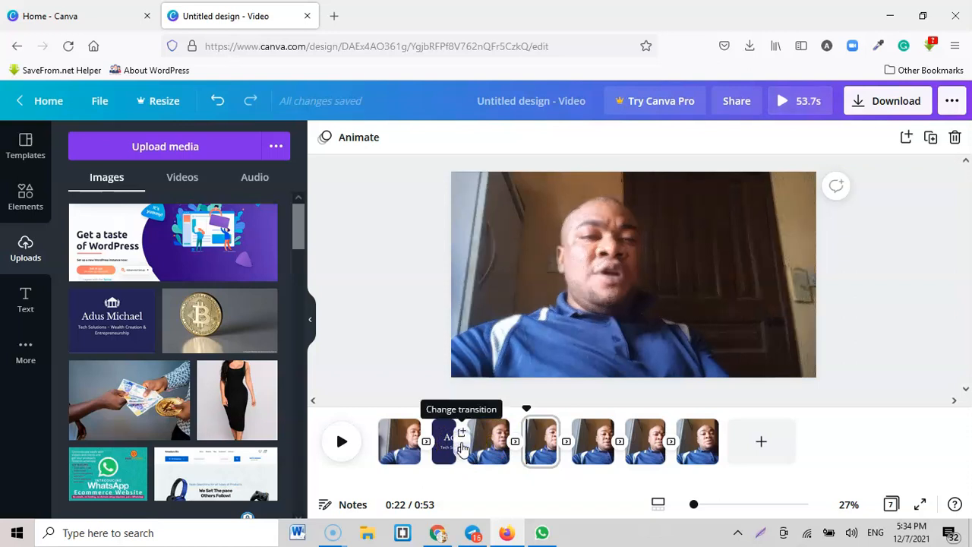
- Change the transition between the image page and the following video segment to Circle Wipe, and play it back
left_click(461, 452)
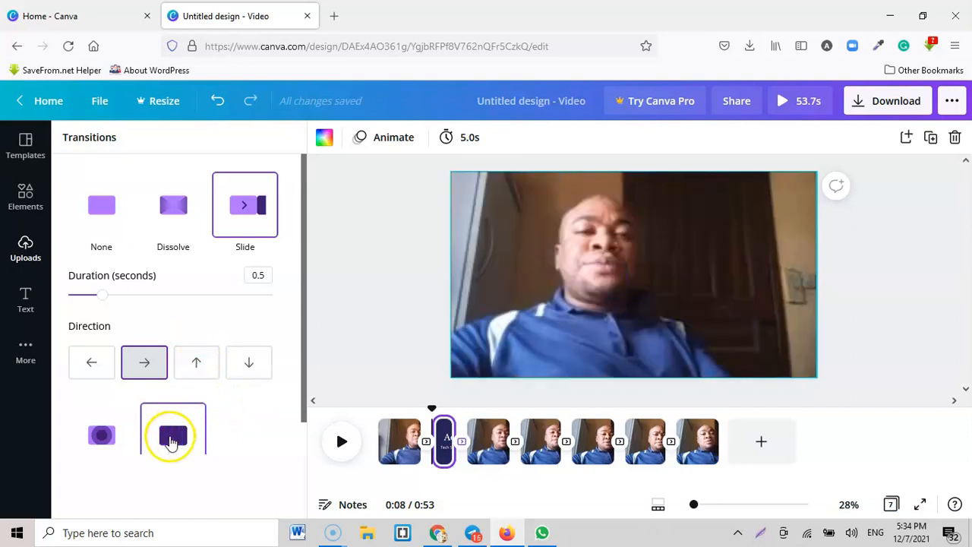
left_click(99, 435)
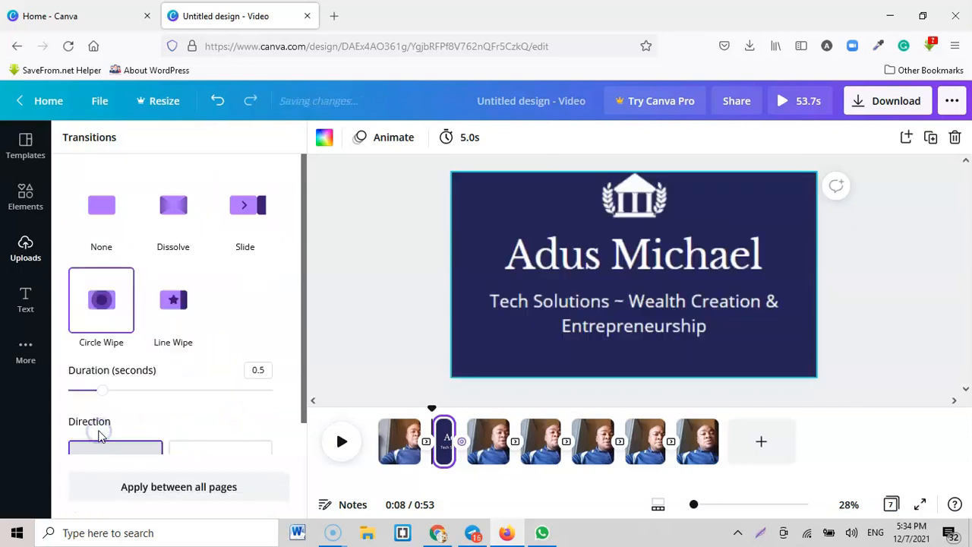
left_click(445, 449)
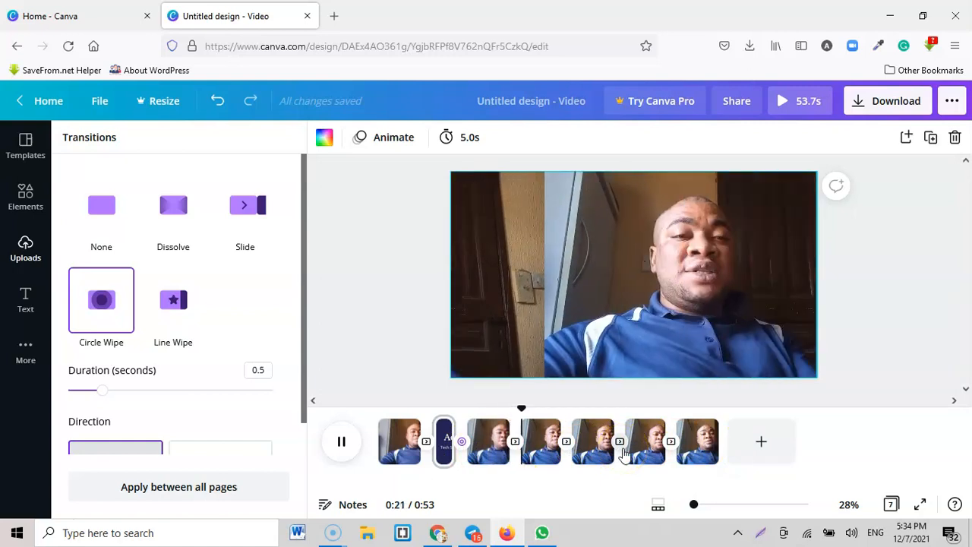
left_click(620, 443)
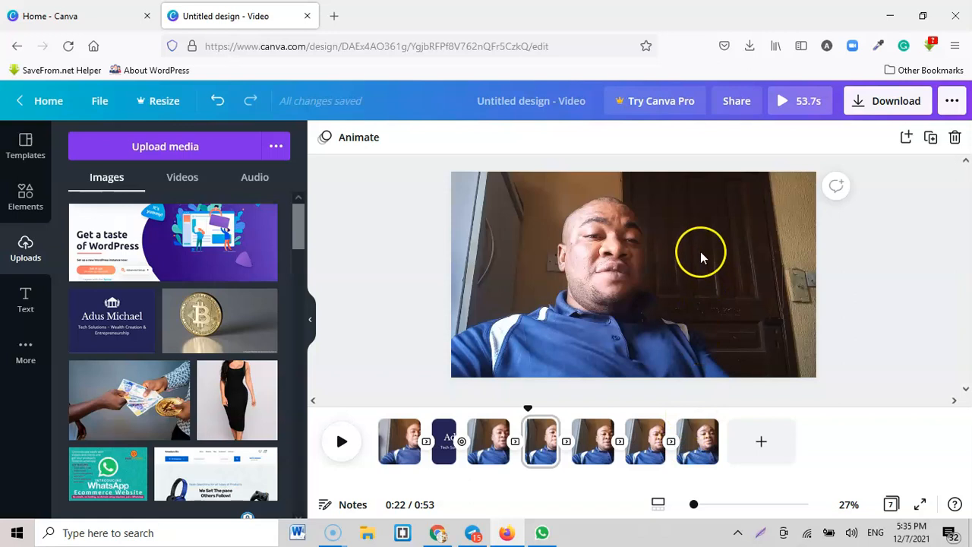
- Unmute the first video segment at volume 100 and the video segment right after the image page
left_click(406, 443)
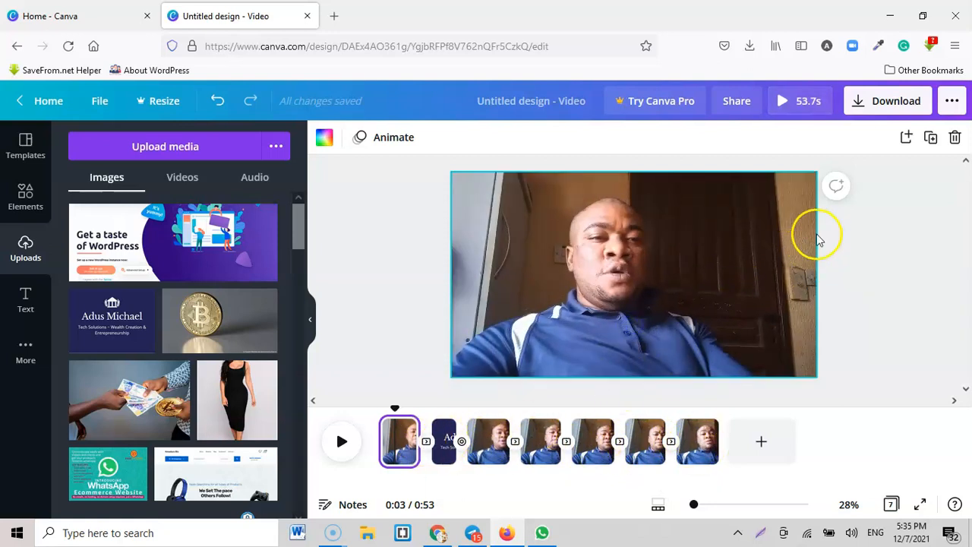
left_click(781, 235)
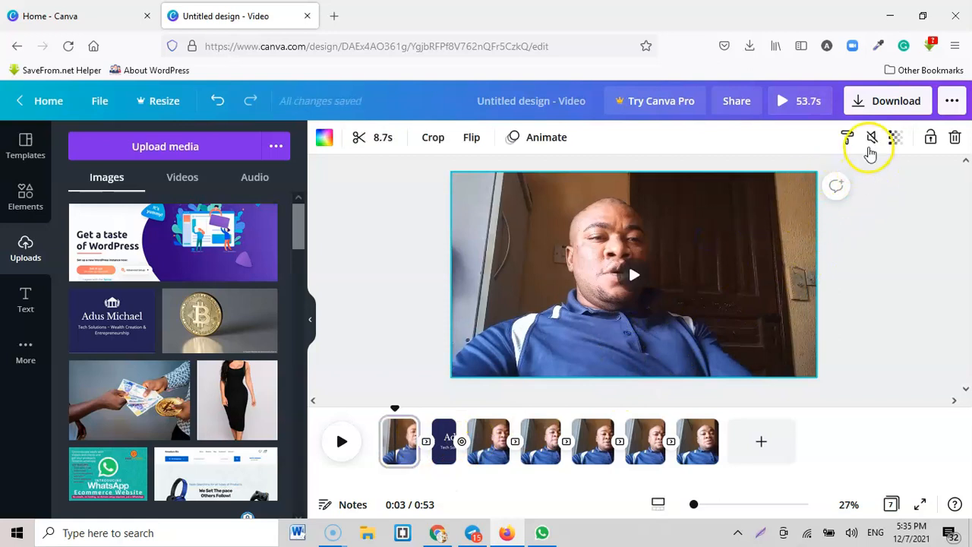
left_click(872, 137)
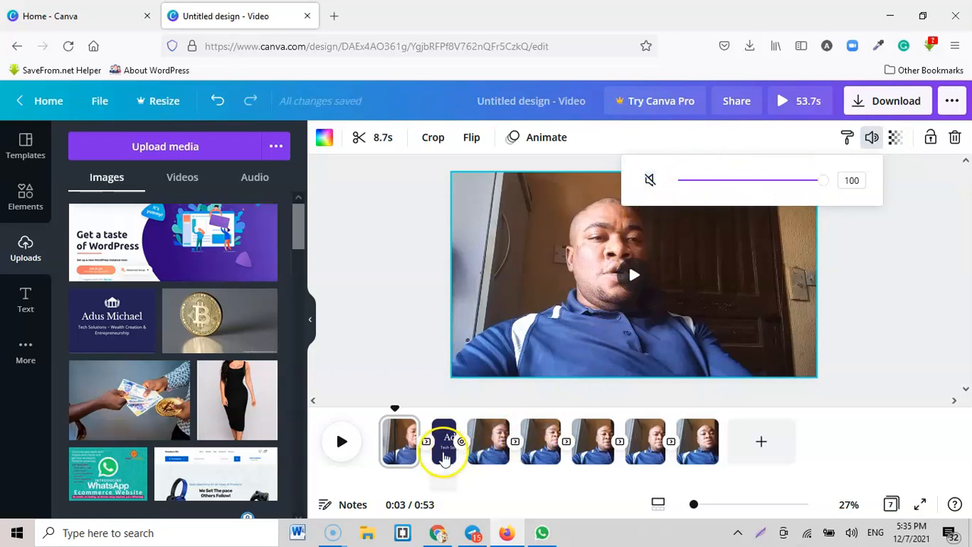
left_click(443, 450)
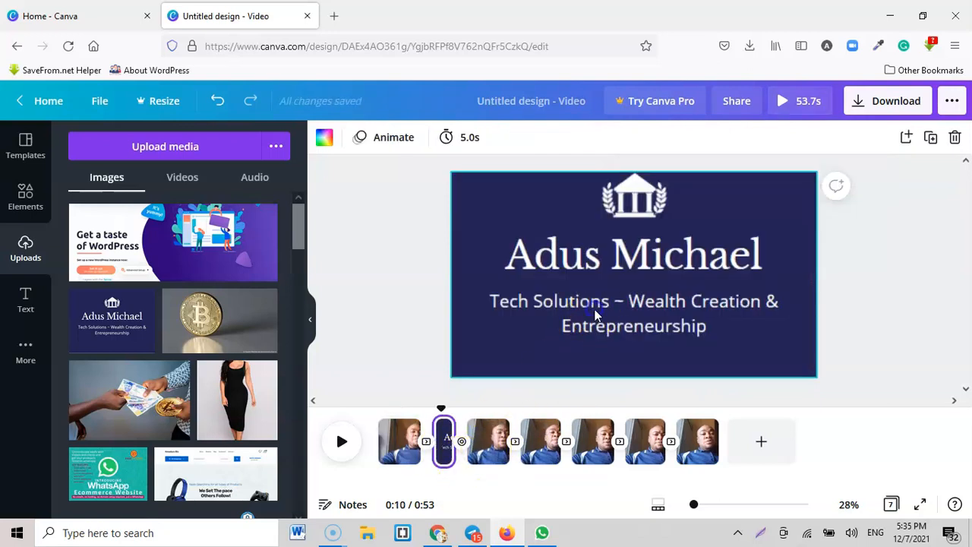
left_click(491, 455)
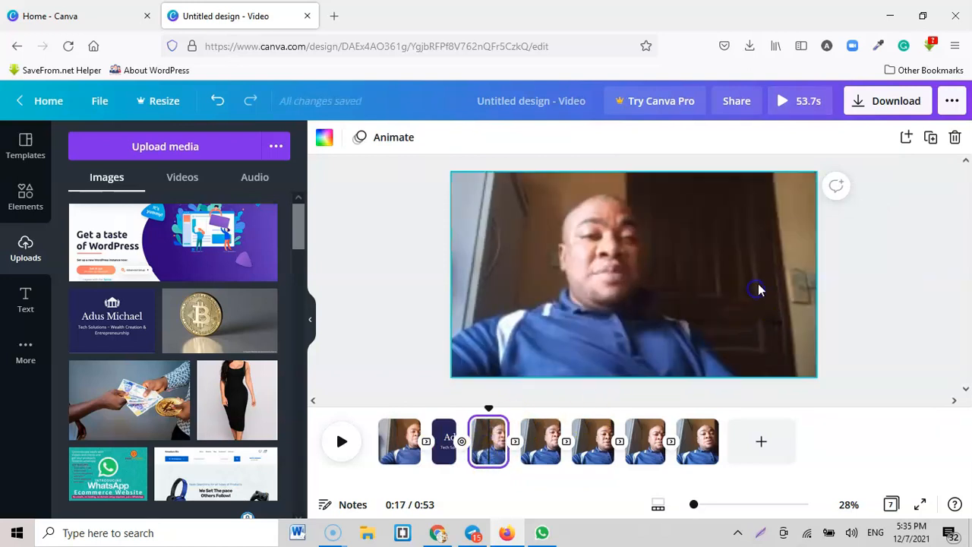
left_click(691, 245)
left_click(872, 137)
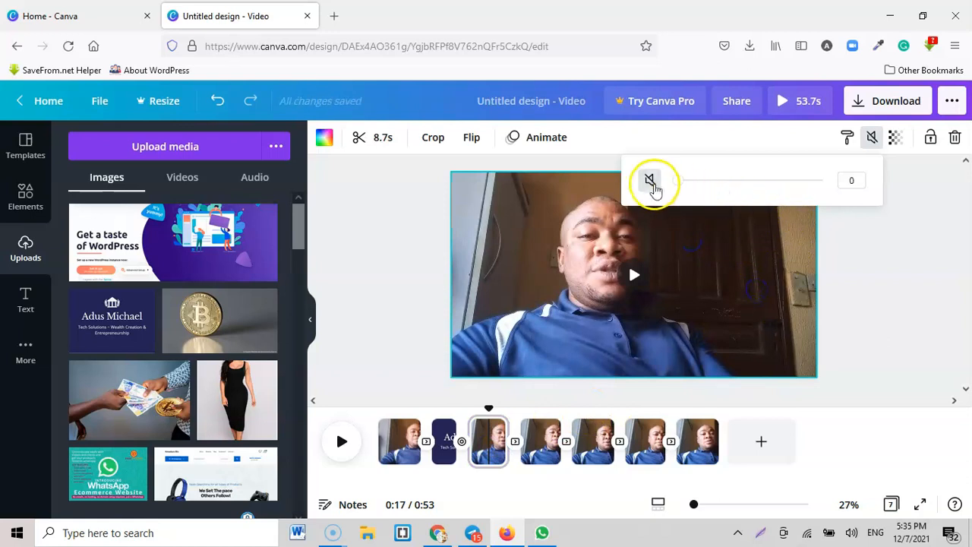
- Play from the first segment through the image page to its Circle Wipe transition, and show the uploaded audio files
left_click(399, 441)
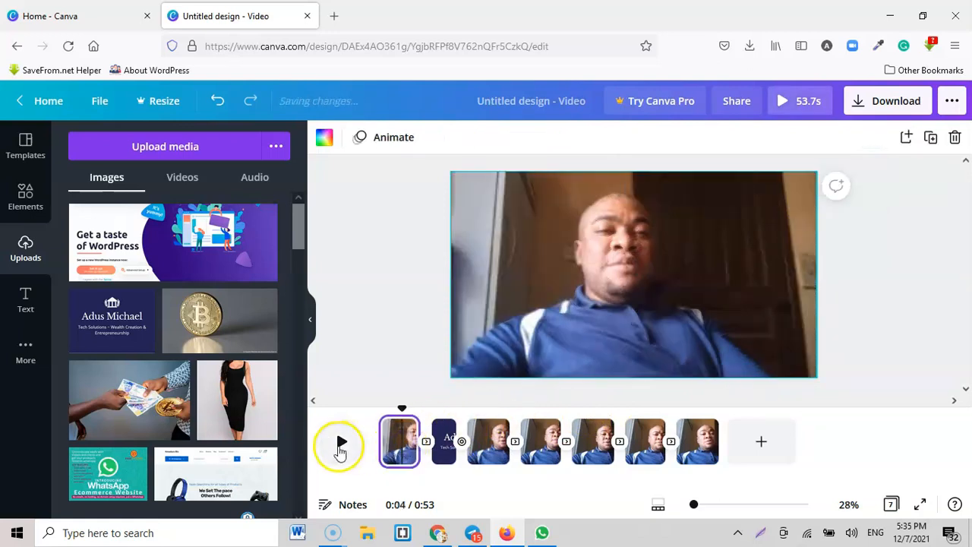
left_click(340, 447)
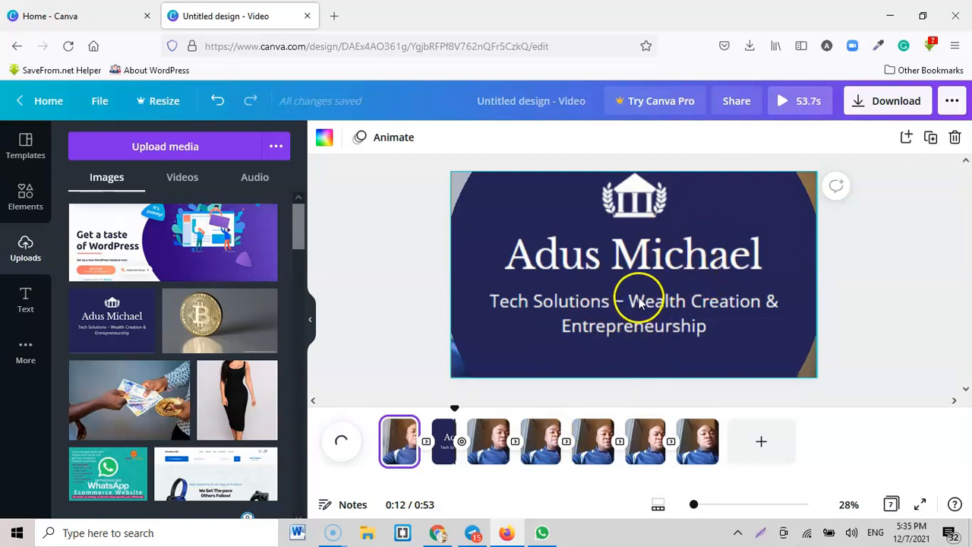
left_click(254, 177)
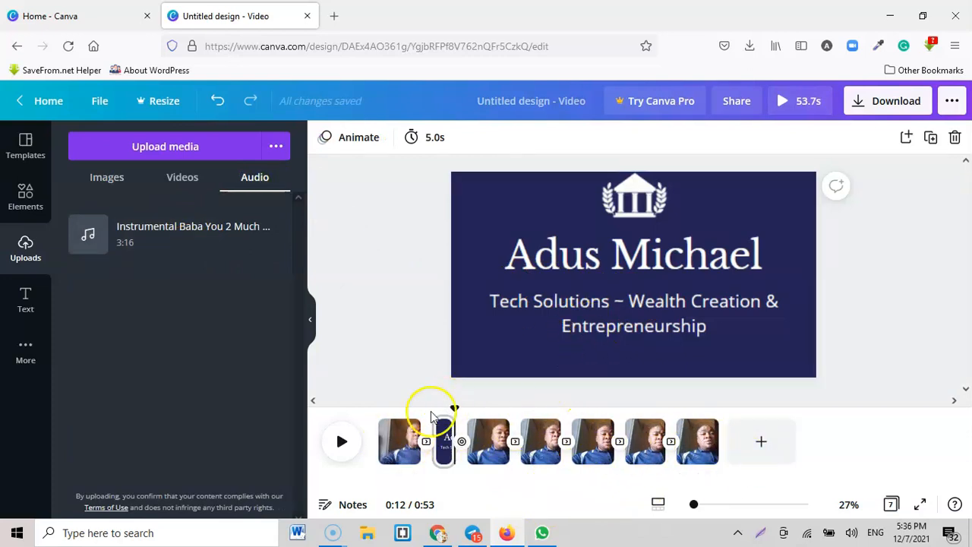
- Mute the first video segment's audio
left_click(403, 443)
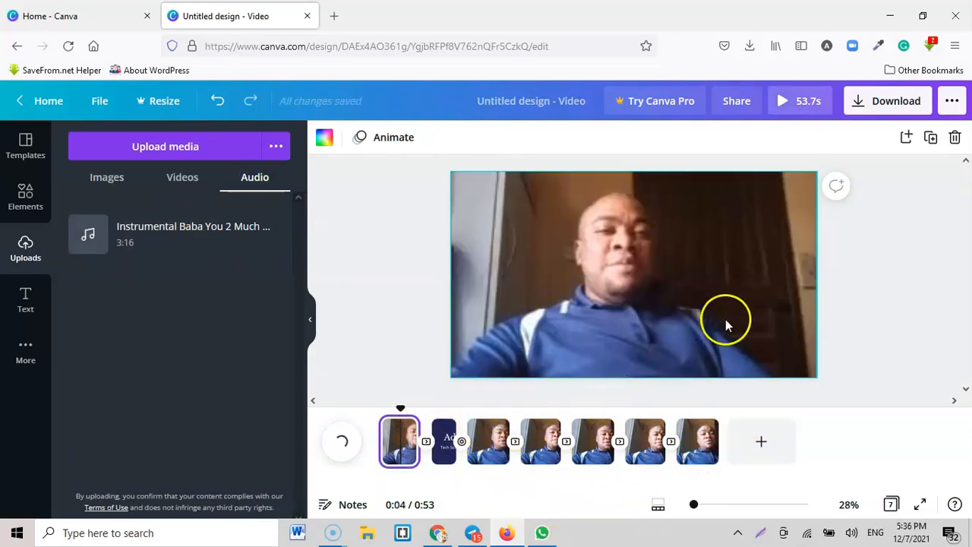
left_click(691, 297)
left_click(690, 281)
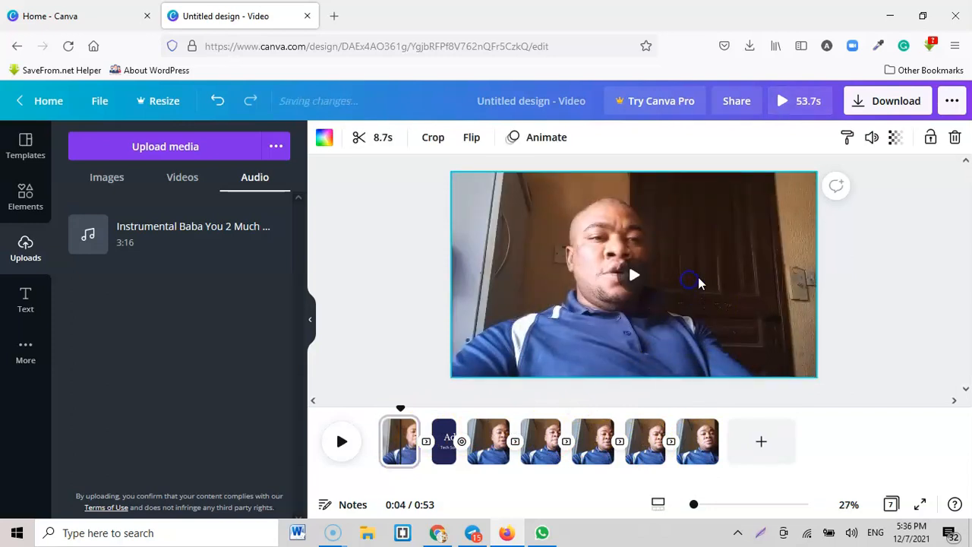
left_click(871, 139)
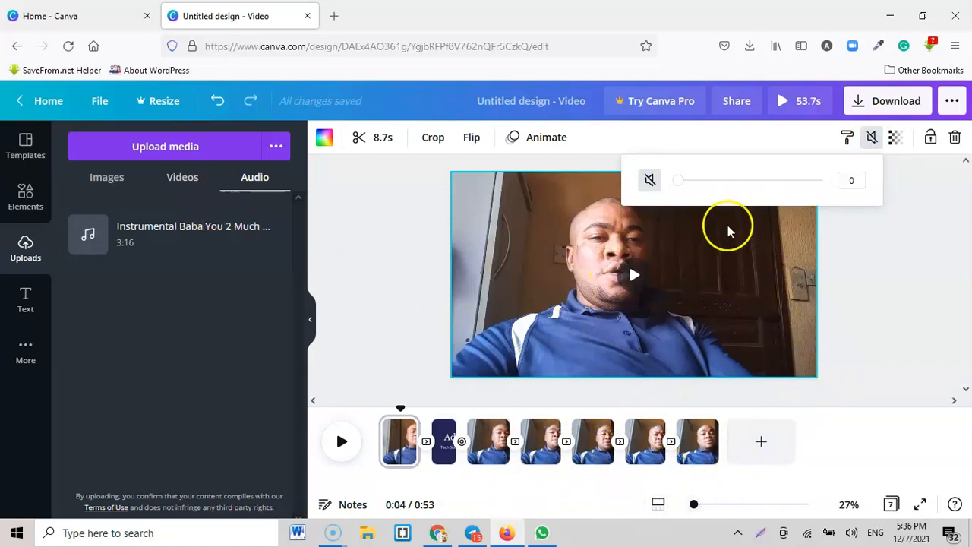
left_click(922, 215)
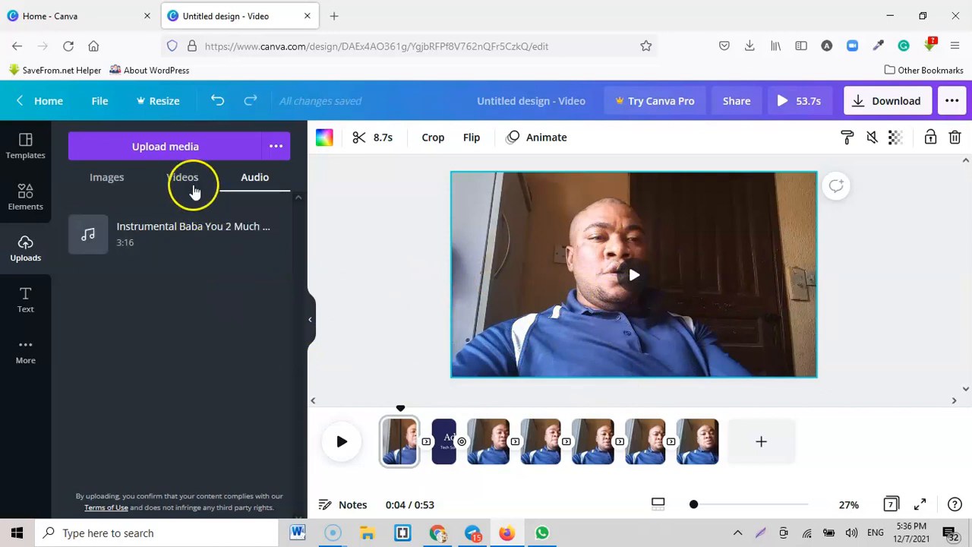
- Browse the video templates and apply the Art Director introduction template from For you to the blank page at the timeline's end
left_click(182, 181)
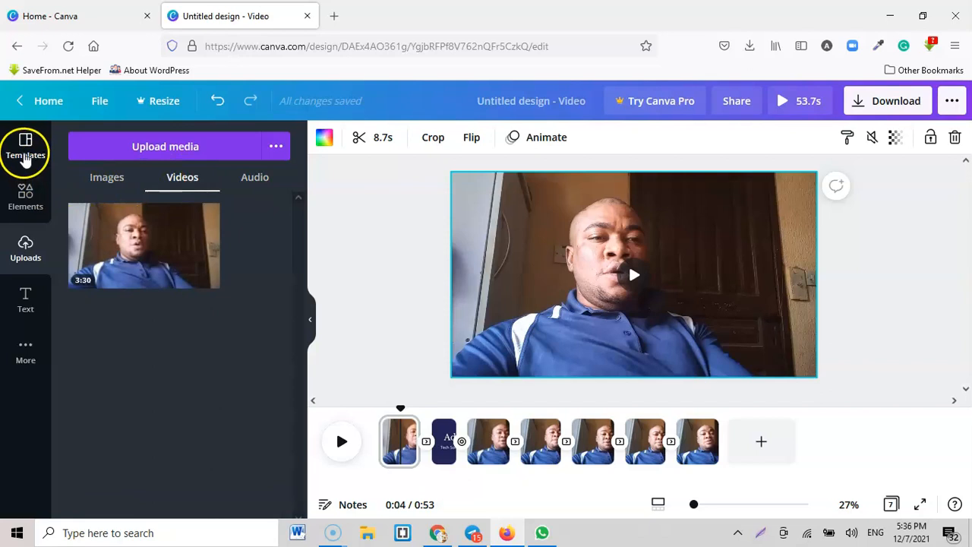
left_click(25, 152)
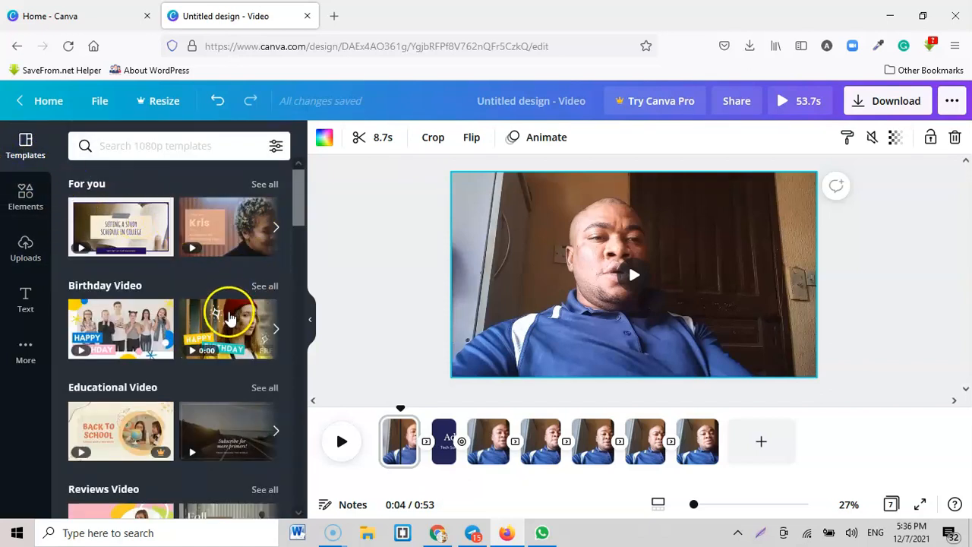
scroll(224, 323, "down", 2)
scroll(225, 326, "up", 2)
scroll(225, 327, "down", 2)
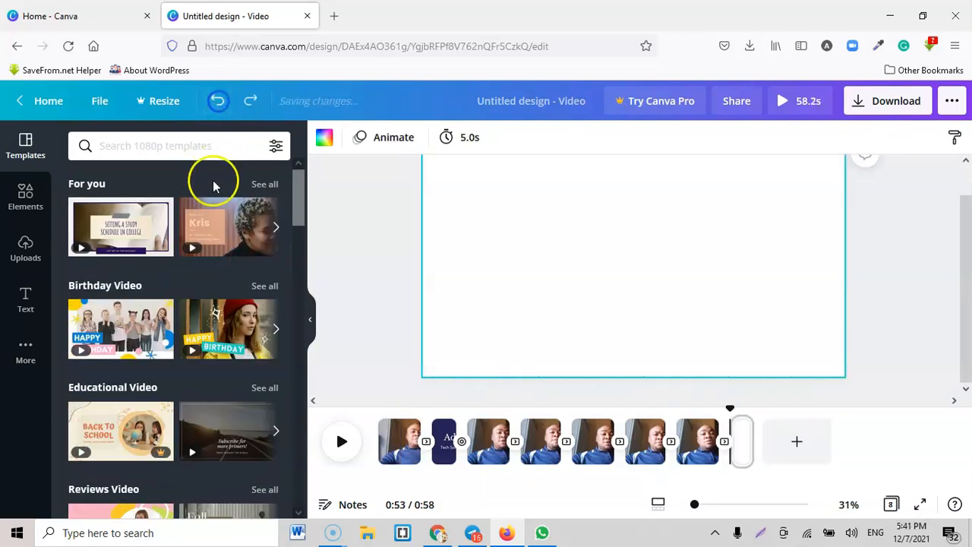
left_click_drag(200, 223, 495, 210)
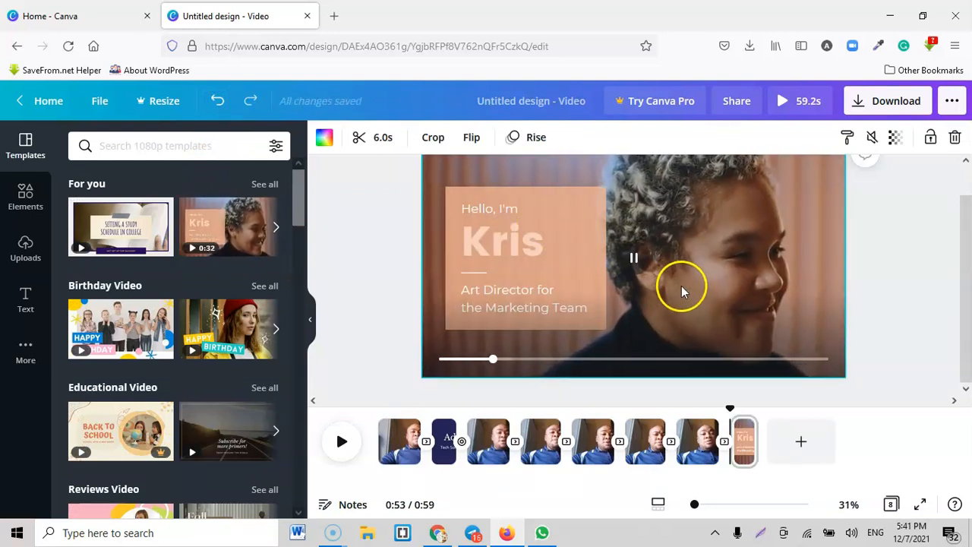
- Play from the last video segment through its transition into the template page
left_click(704, 454)
left_click(351, 448)
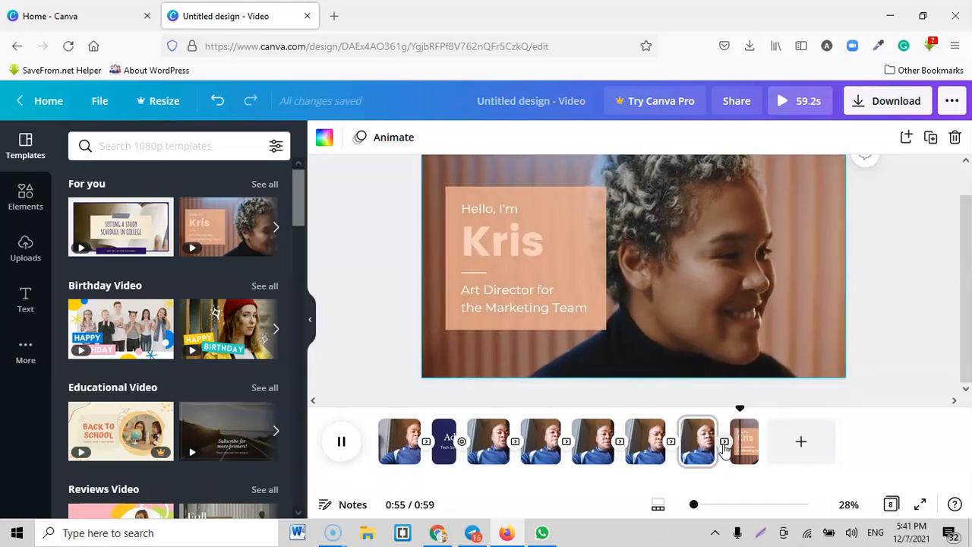
left_click(604, 417)
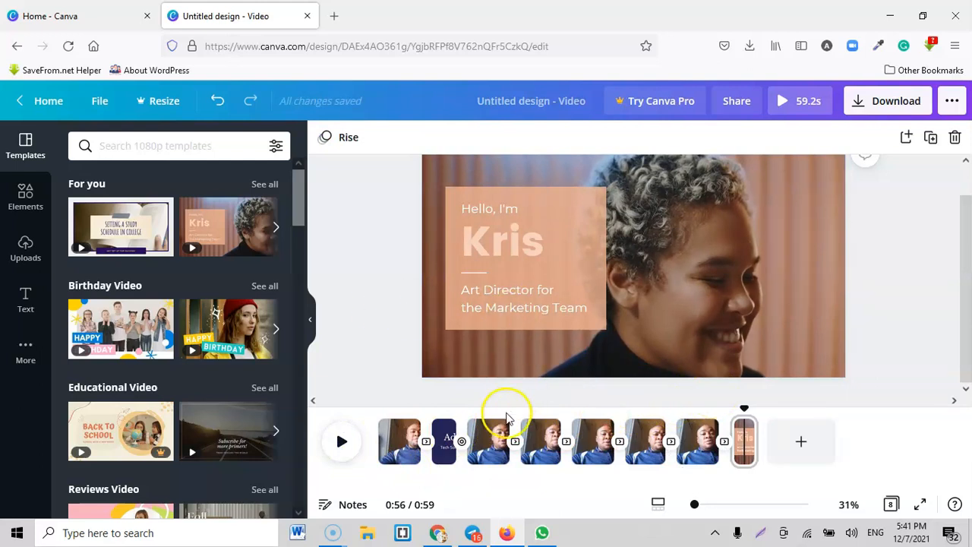
- Move the playhead to 0:00 on the first segment and play briefly from there
left_click(401, 440)
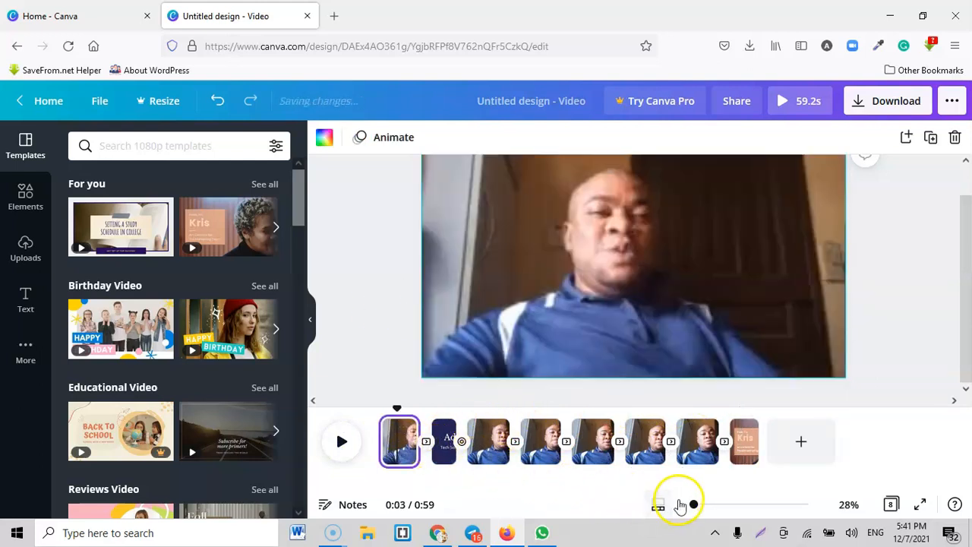
left_click_drag(380, 439, 380, 438)
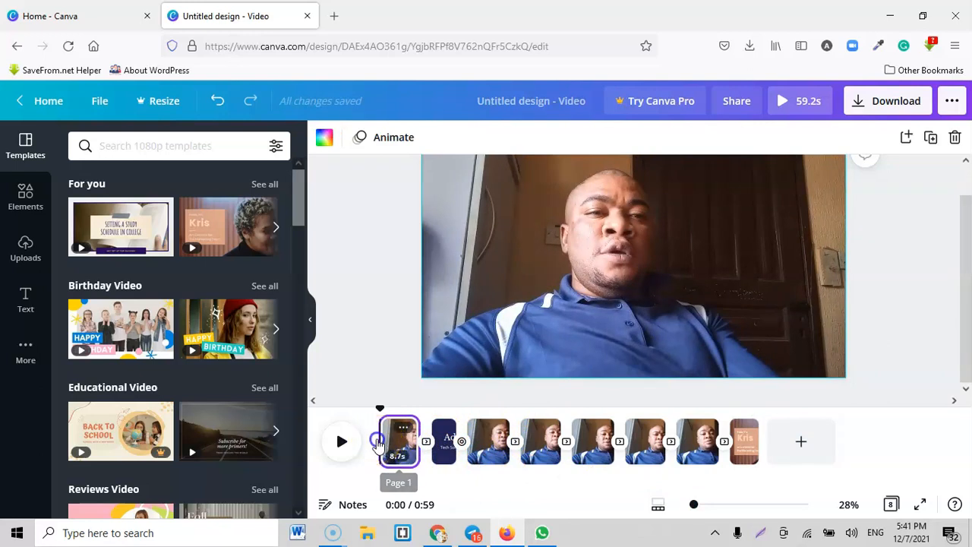
left_click(344, 443)
left_click(603, 268)
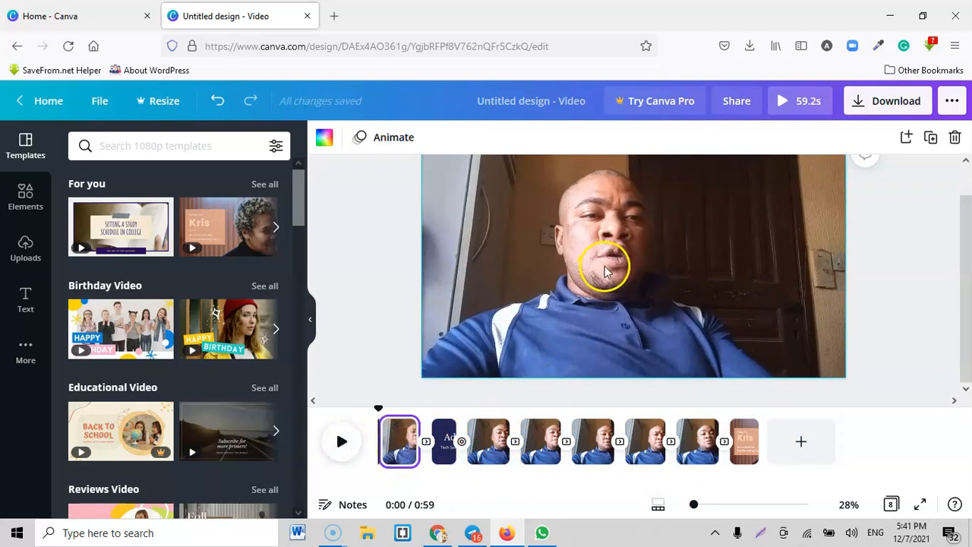
- Restore the first video segment's sound to volume 100 and play the clip on the canvas to hear it
left_click(686, 271)
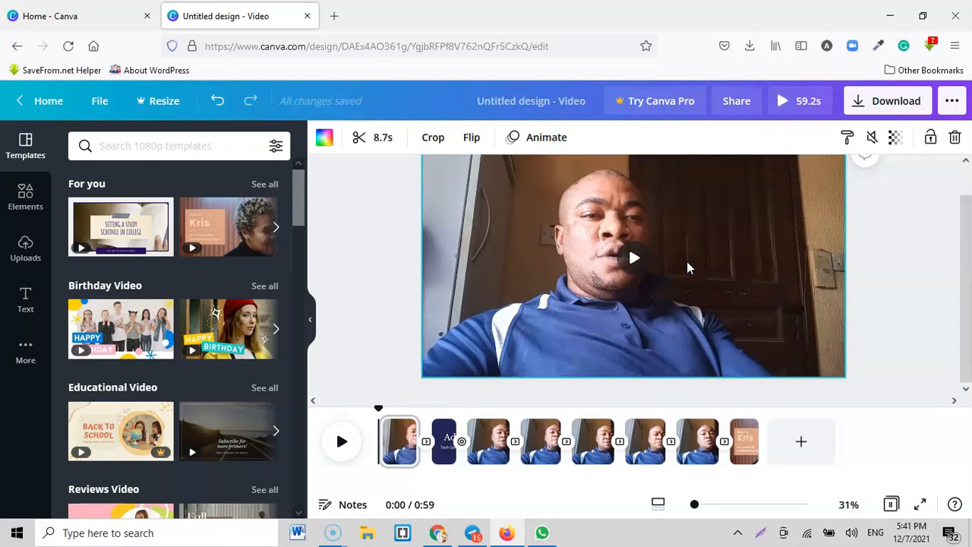
scroll(688, 263, "up", 1)
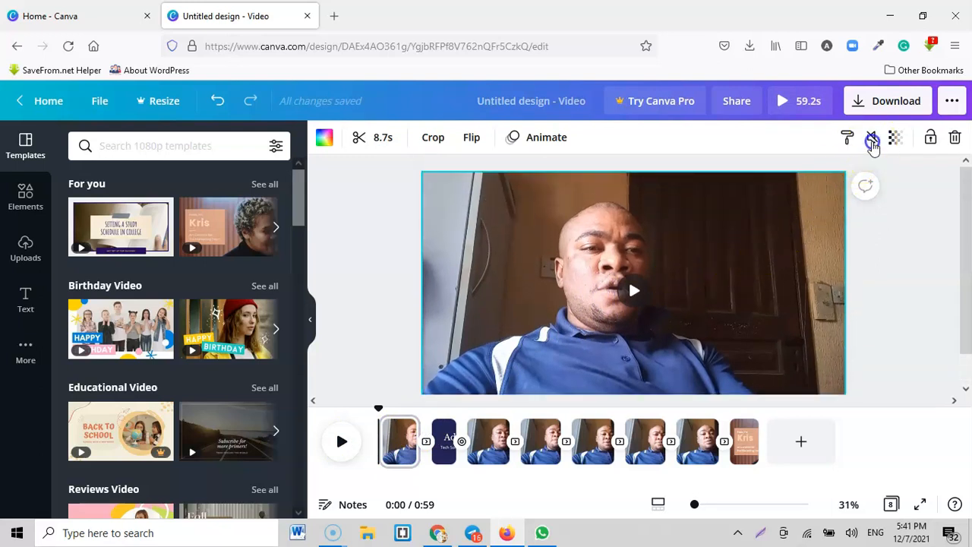
left_click(873, 139)
left_click(652, 181)
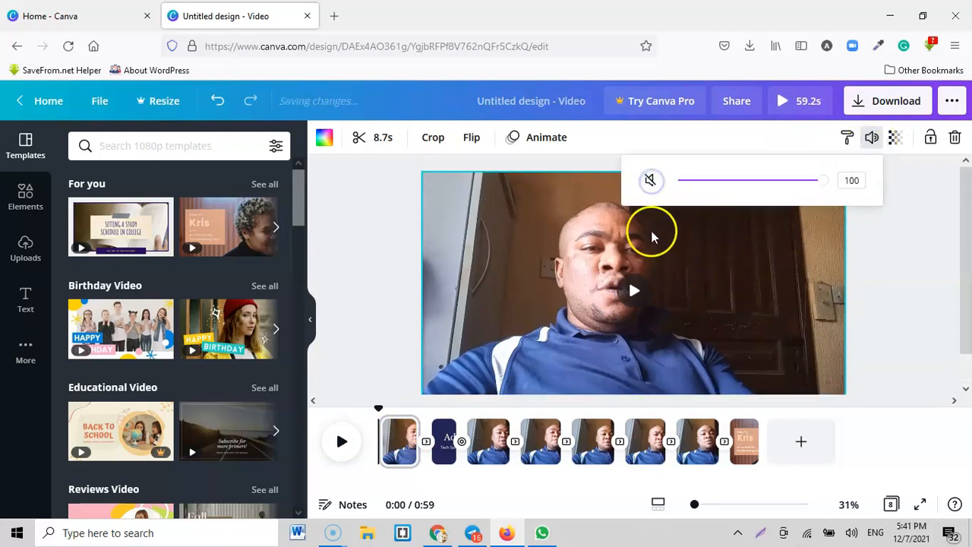
left_click(634, 290)
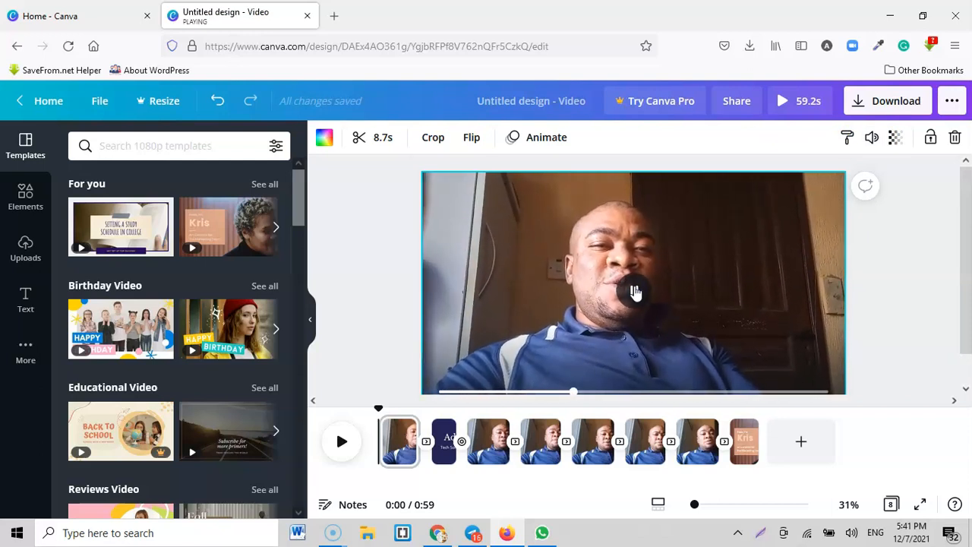
left_click(636, 293)
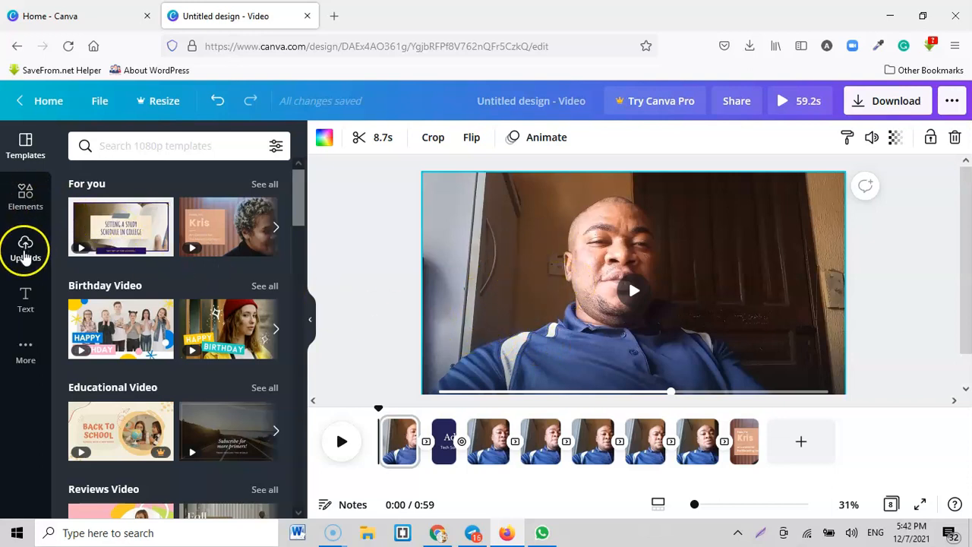
- Browse the text styles, from the heading options through the ready-made font combinations
left_click(25, 301)
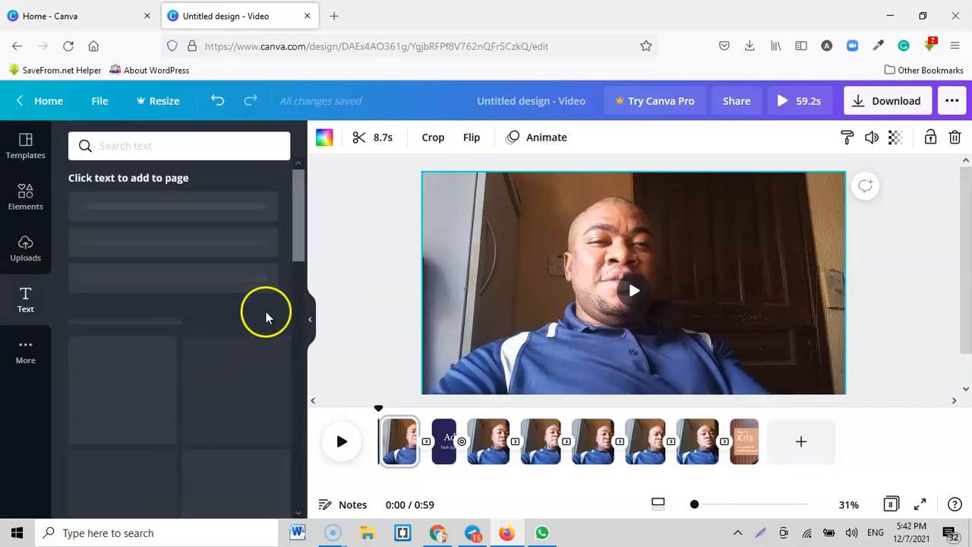
scroll(195, 346, "down", 2)
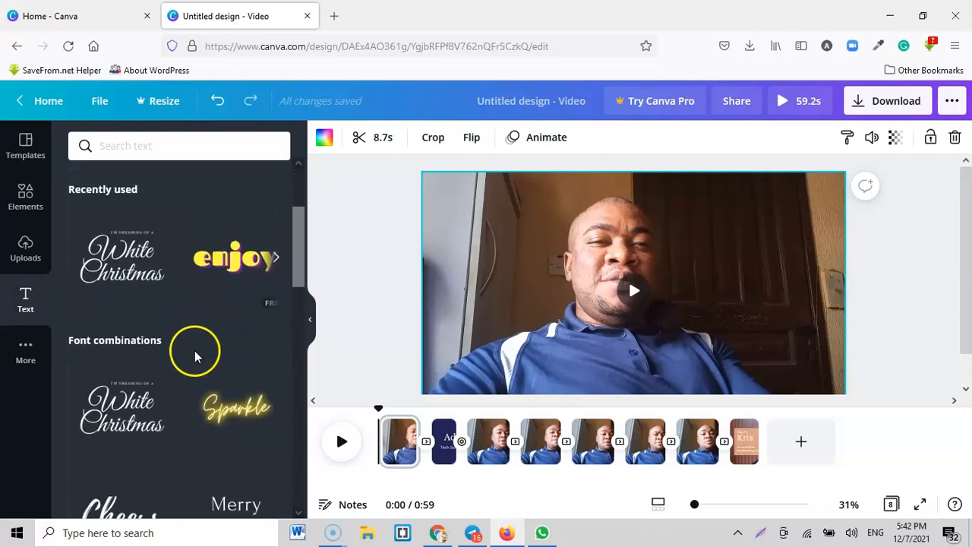
scroll(183, 345, "down", 2)
scroll(114, 376, "down", 3)
scroll(125, 387, "down", 3)
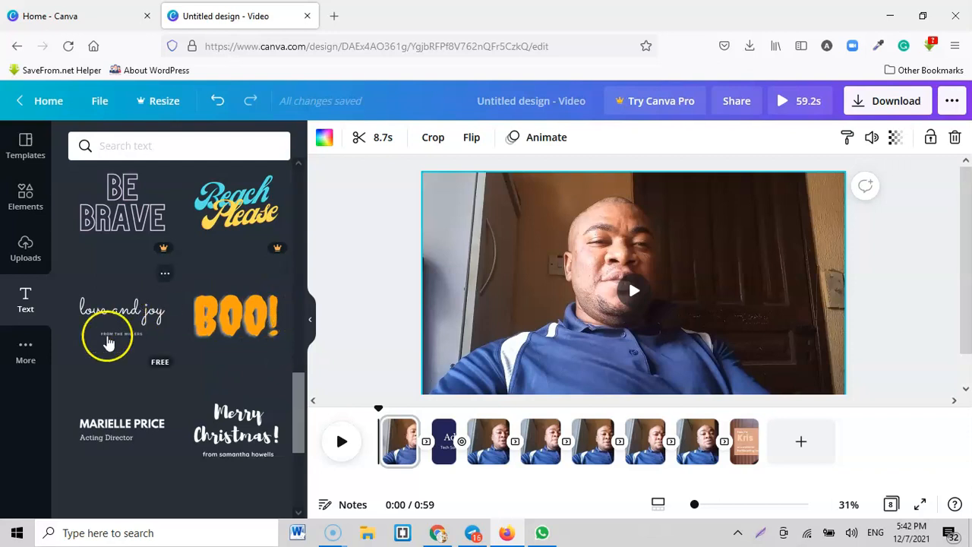
scroll(152, 343, "down", 3)
scroll(190, 399, "down", 2)
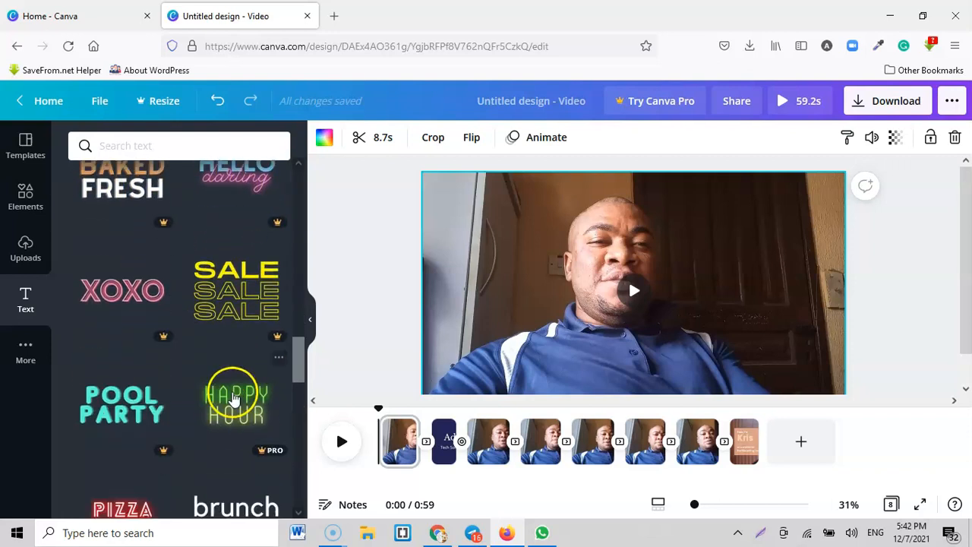
scroll(235, 399, "down", 3)
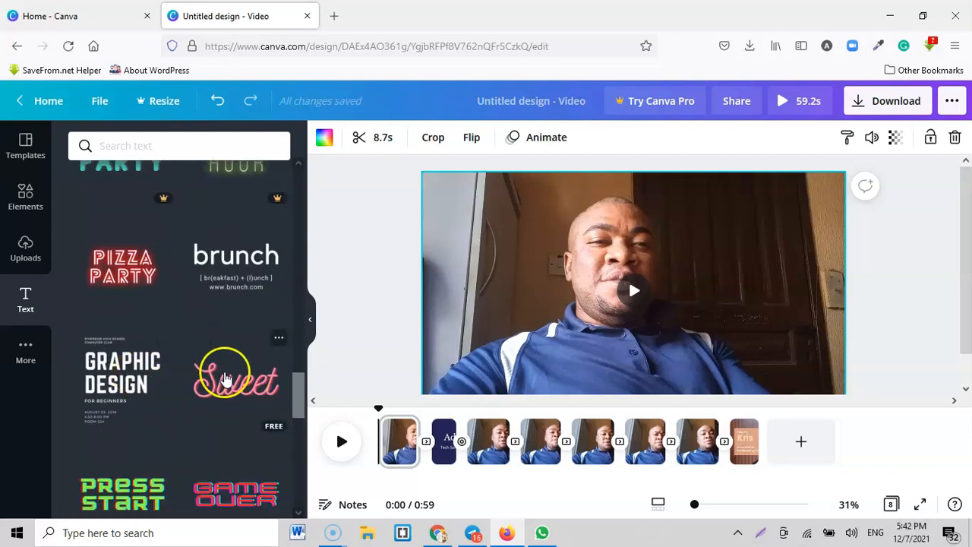
scroll(228, 357, "up", 20)
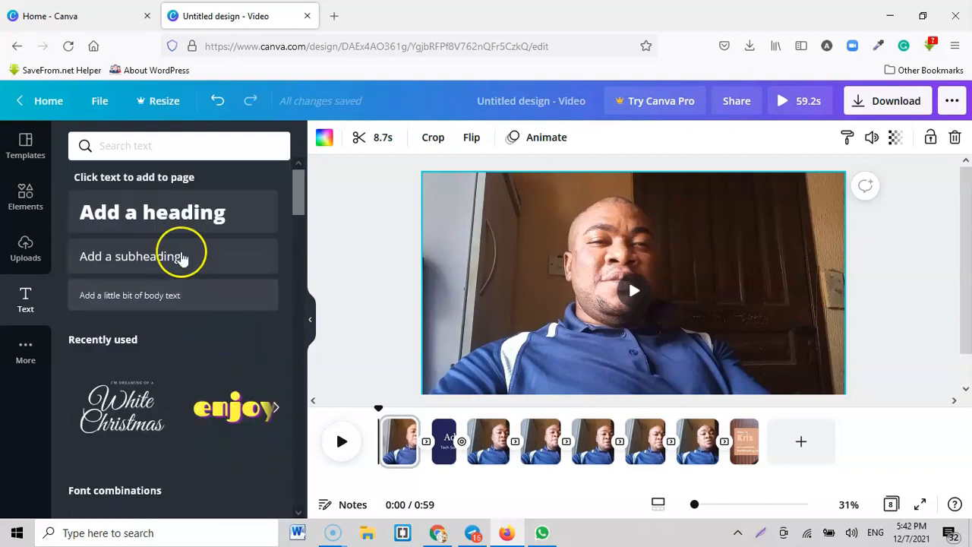
- Add a heading reading "Za Online Ambassador" over the lower-left part of the first video segment
left_click(145, 215)
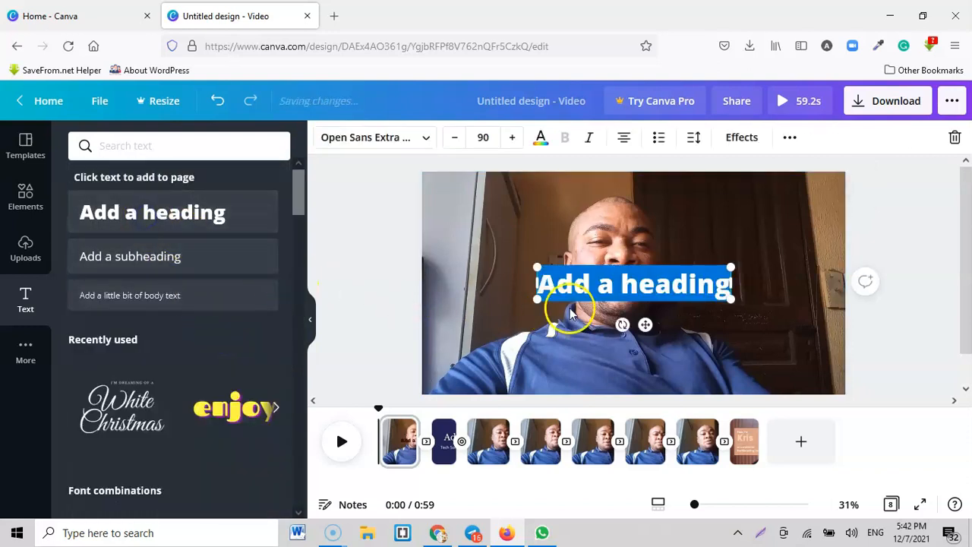
left_click_drag(594, 267, 483, 351)
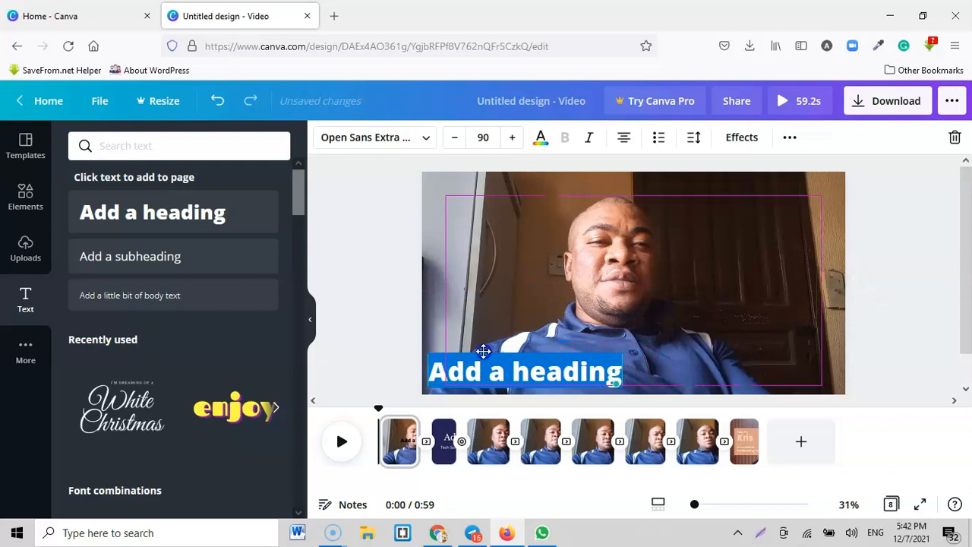
left_click(486, 368)
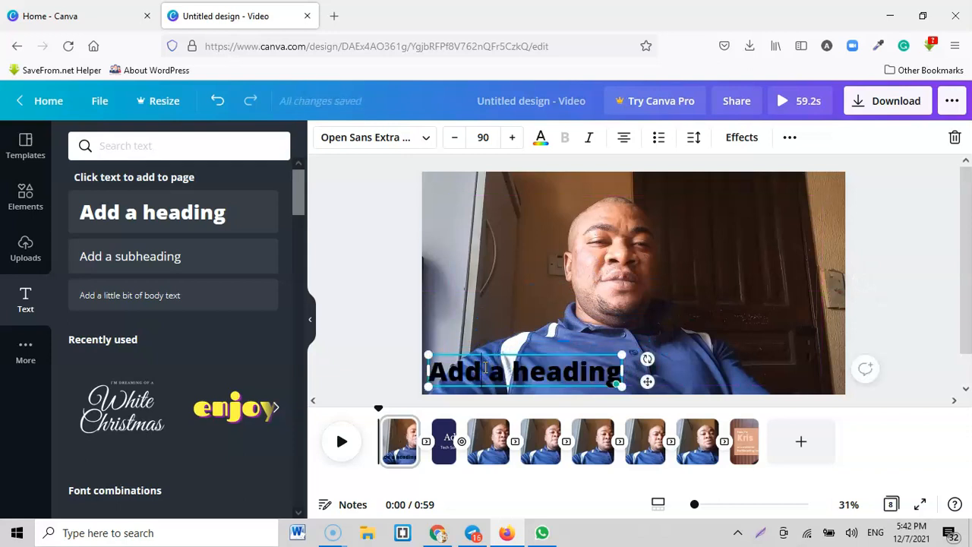
key("ctrl+a")
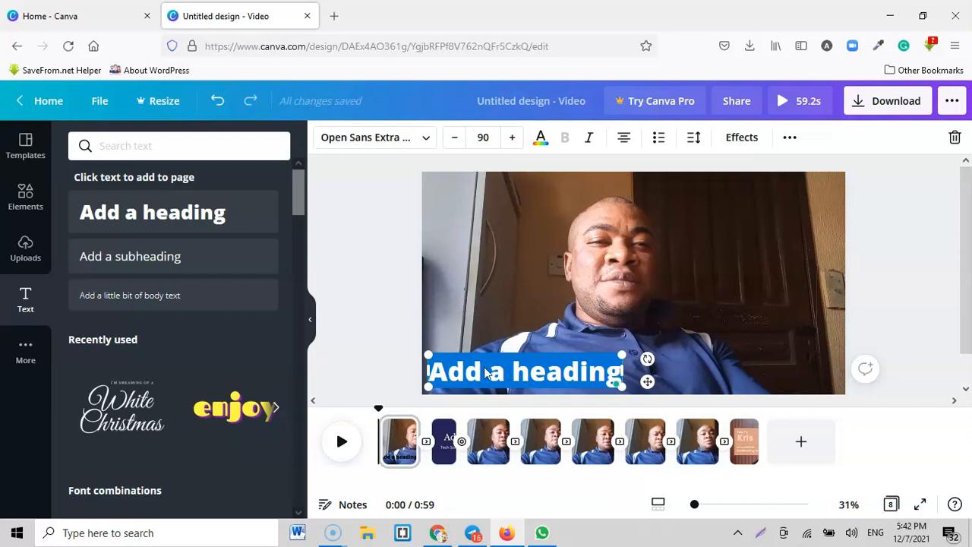
type("zA")
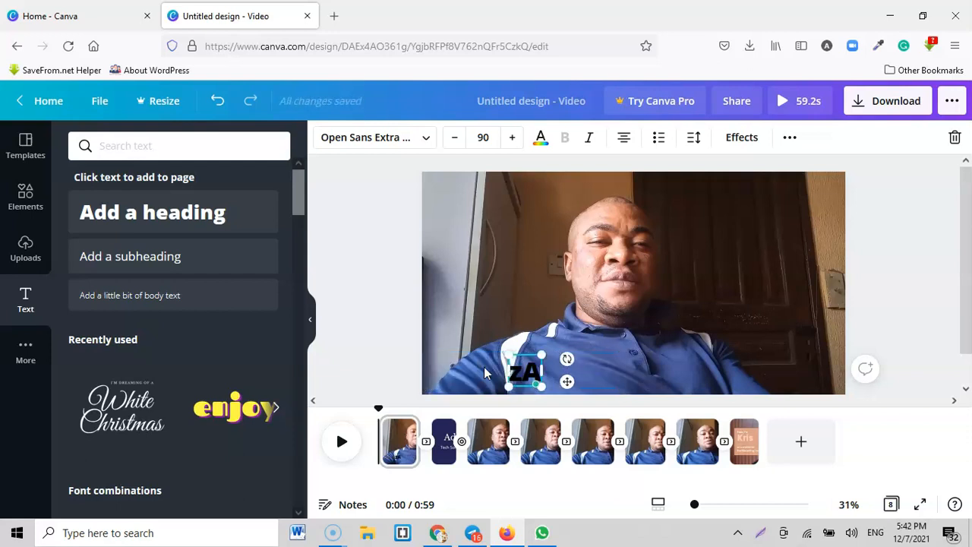
type("Z")
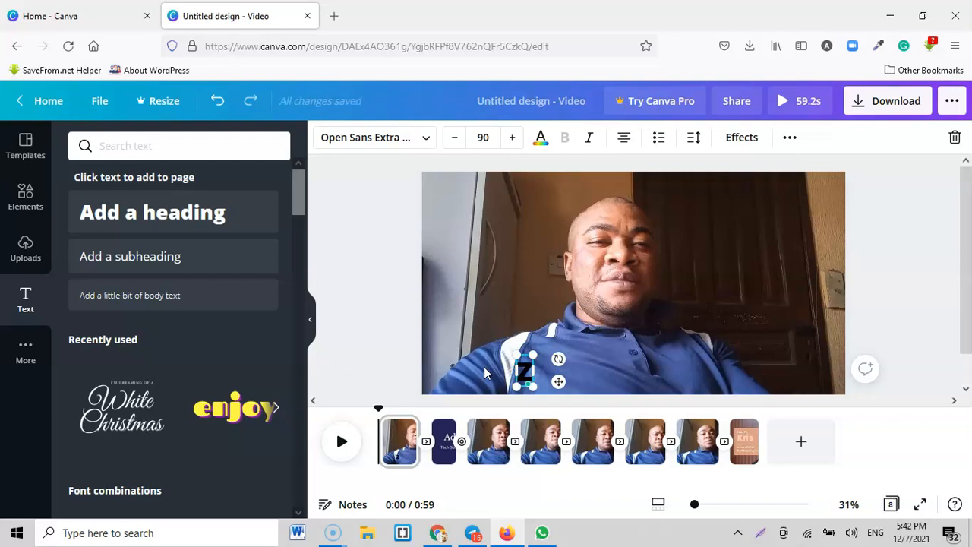
type("a On")
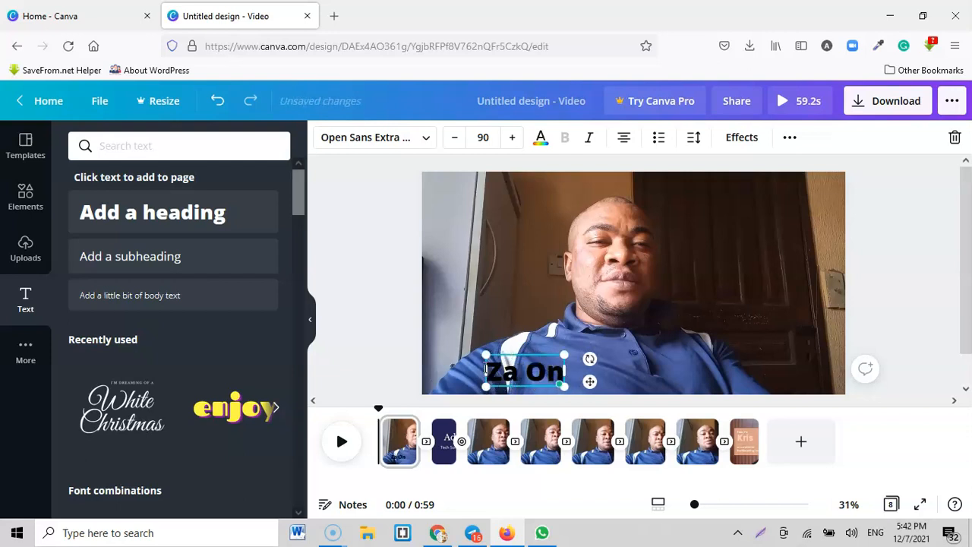
type("line")
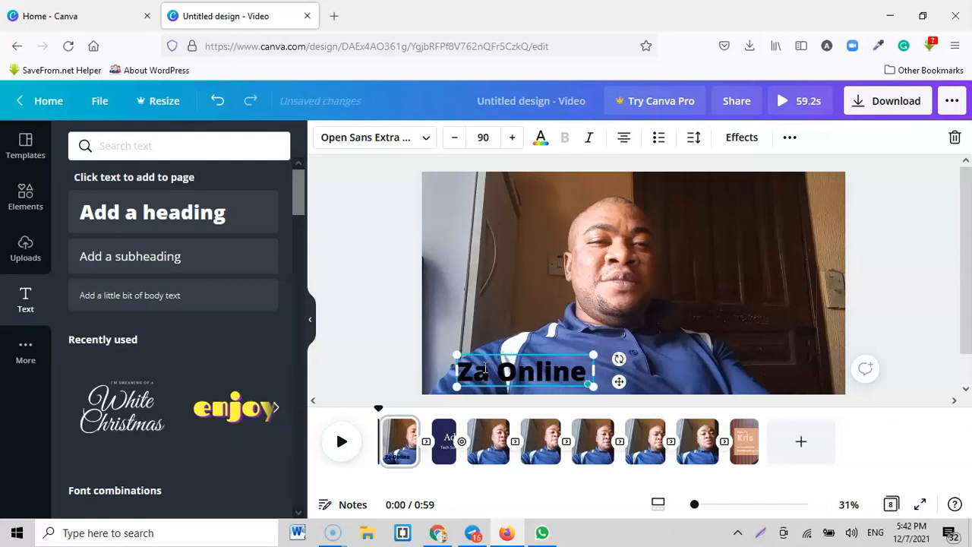
type(" Ambassador")
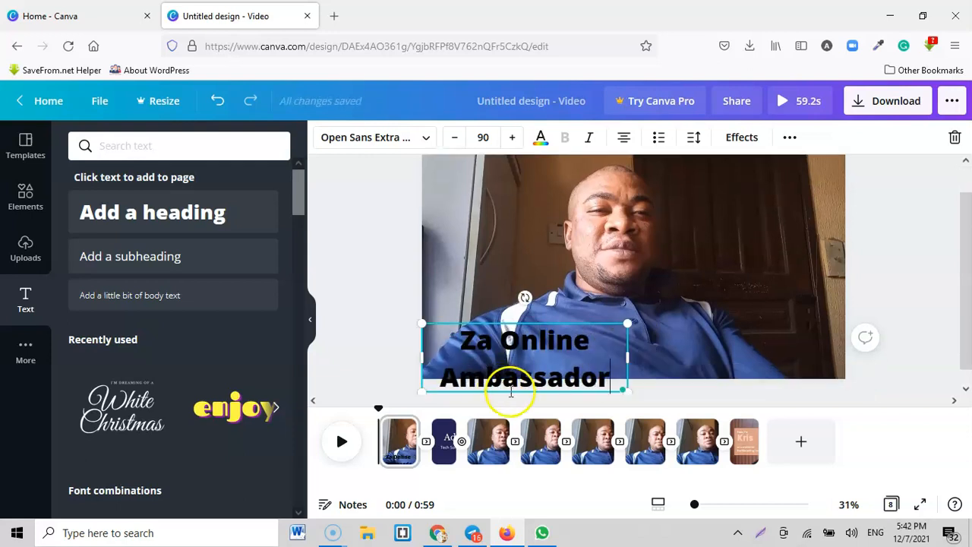
- Widen the heading's text box so it fits on one line and centre it near the picture's lower edge
left_click_drag(628, 356, 786, 345)
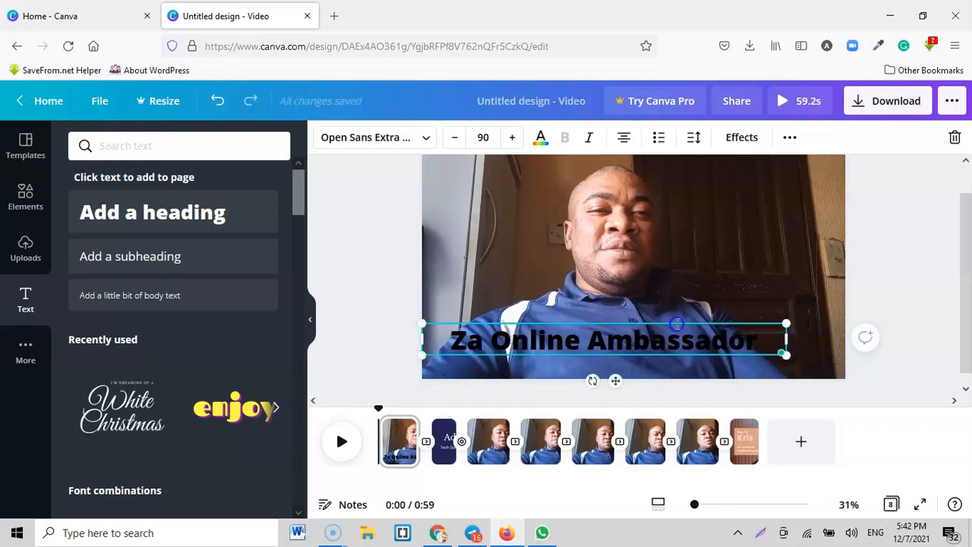
left_click(630, 256)
left_click_drag(630, 339, 651, 348)
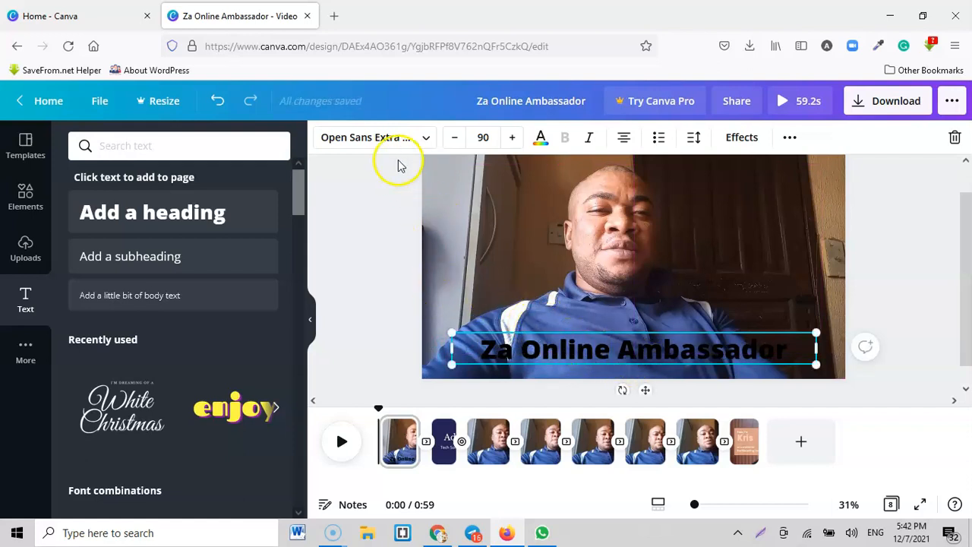
- Change the heading's font to Aileron Regular
left_click(380, 138)
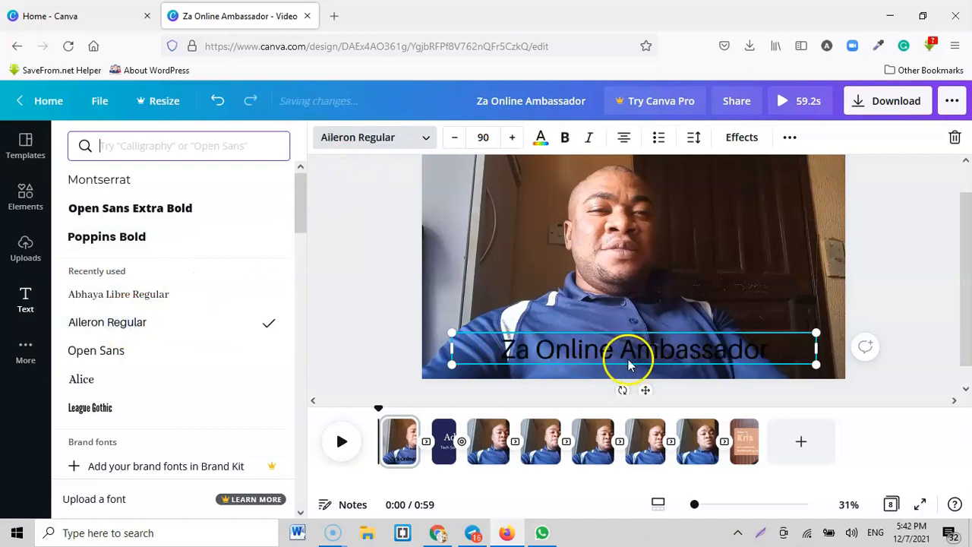
left_click(575, 350)
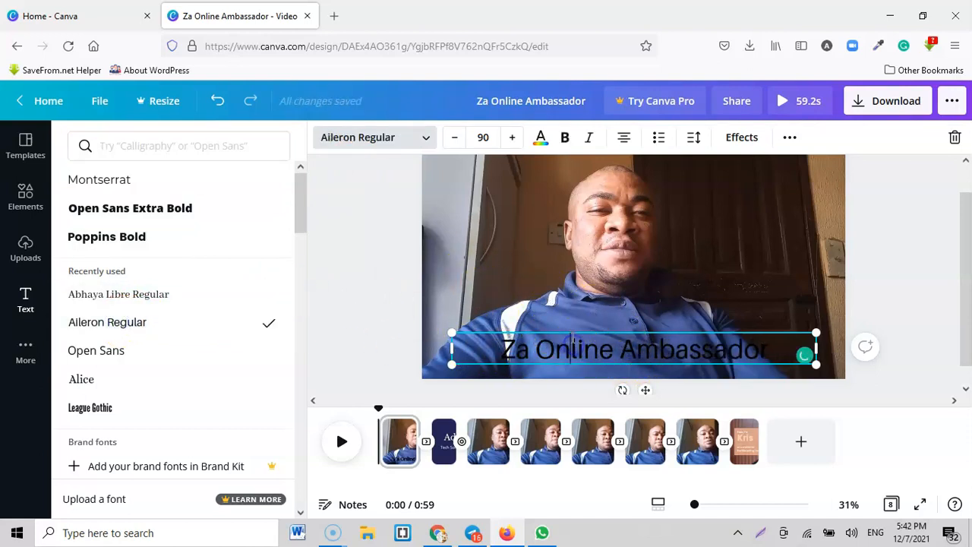
- Try the recently used landscape frame element on the first segment, moving and resizing it, and delete it
left_click(24, 196)
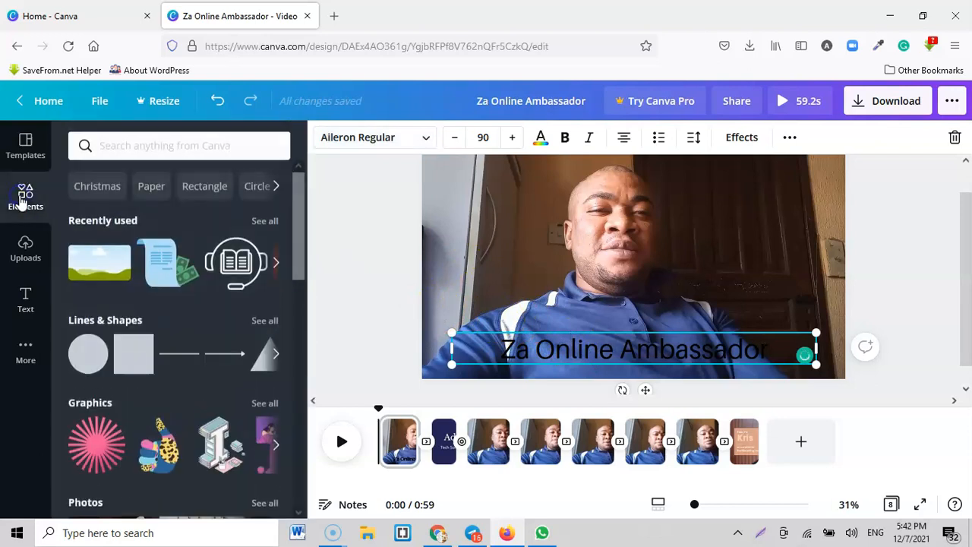
left_click(96, 268)
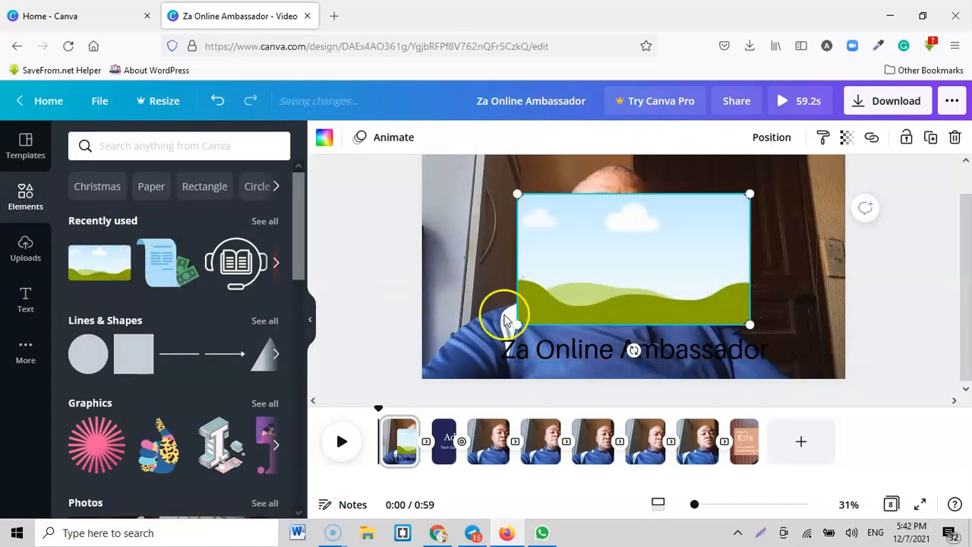
left_click_drag(750, 196, 642, 273)
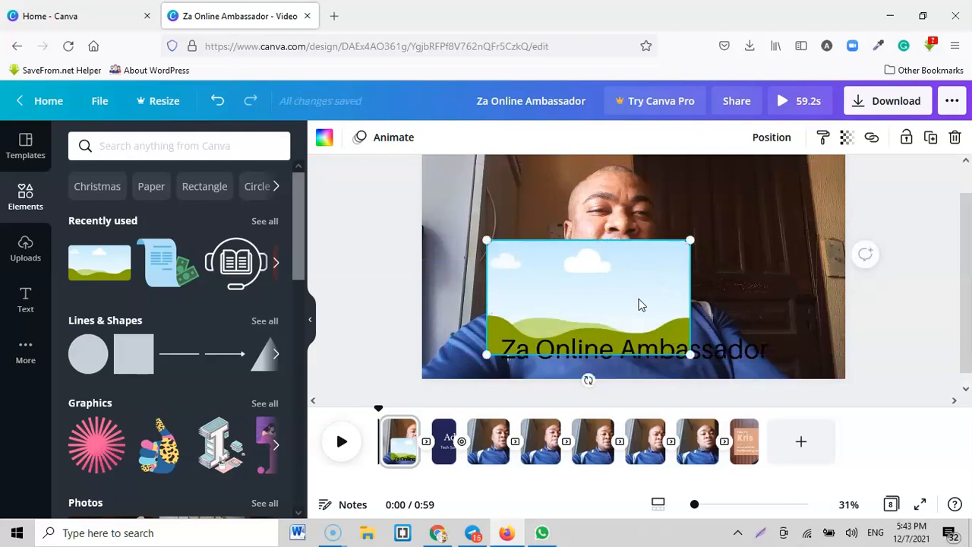
left_click_drag(691, 241, 896, 311)
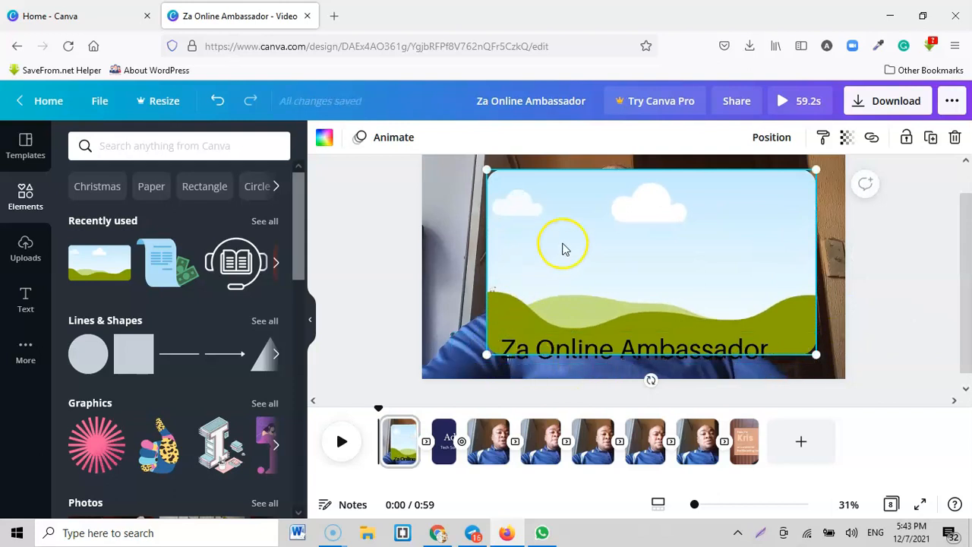
key("Delete")
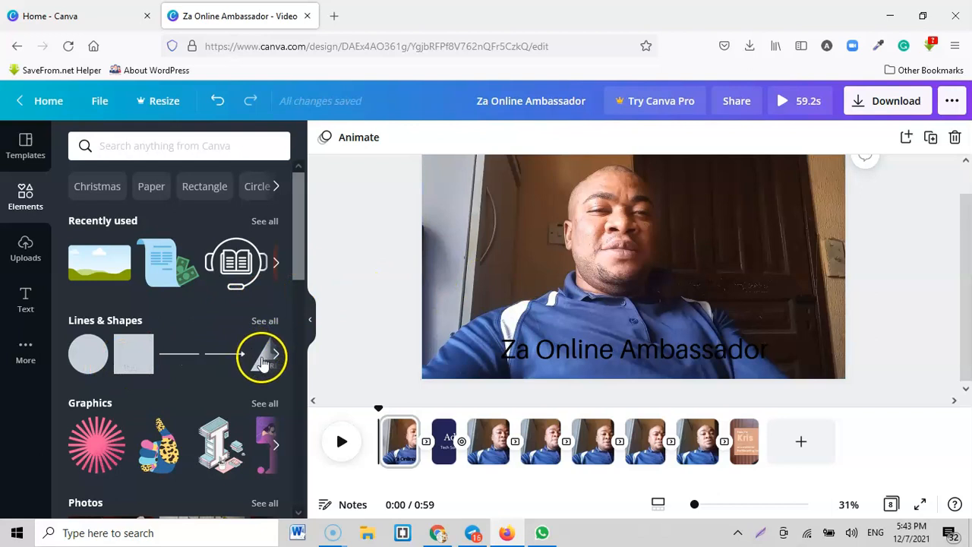
- Try a two-column grid element over the first video segment and delete it
scroll(260, 296, "down", 5)
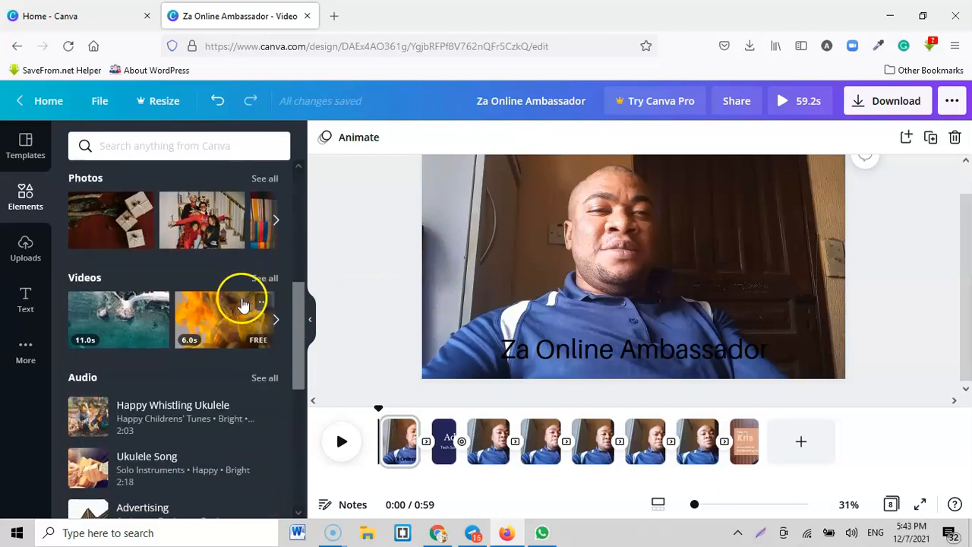
scroll(241, 304, "down", 5)
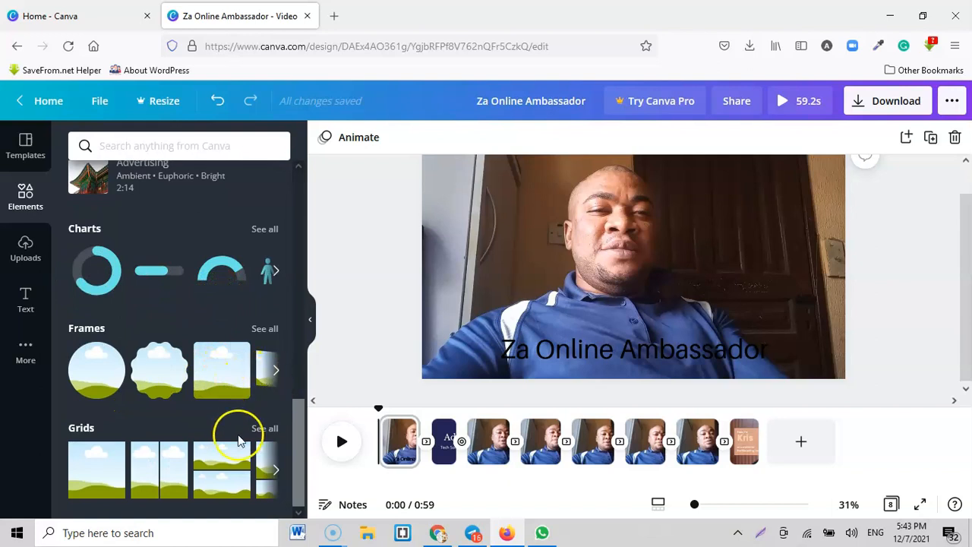
left_click(173, 471)
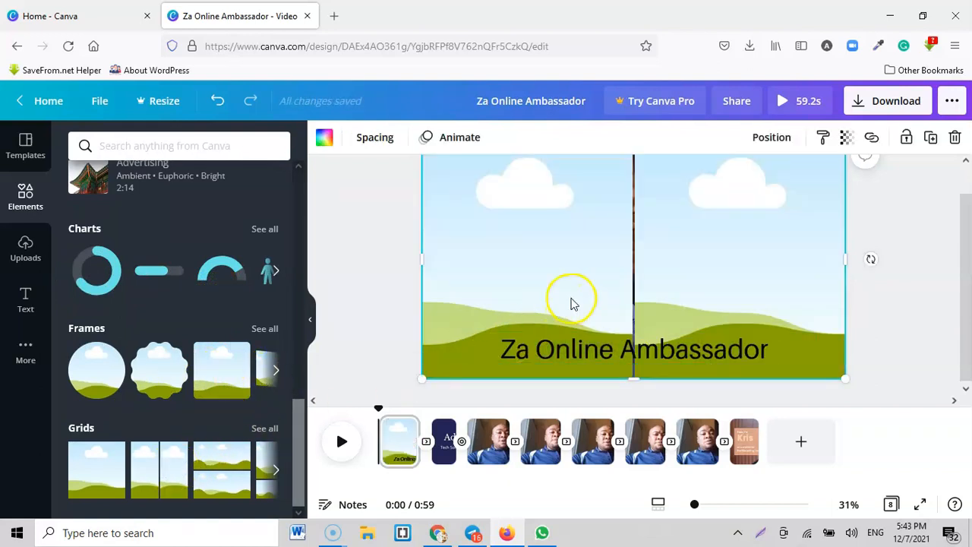
right_click(549, 244)
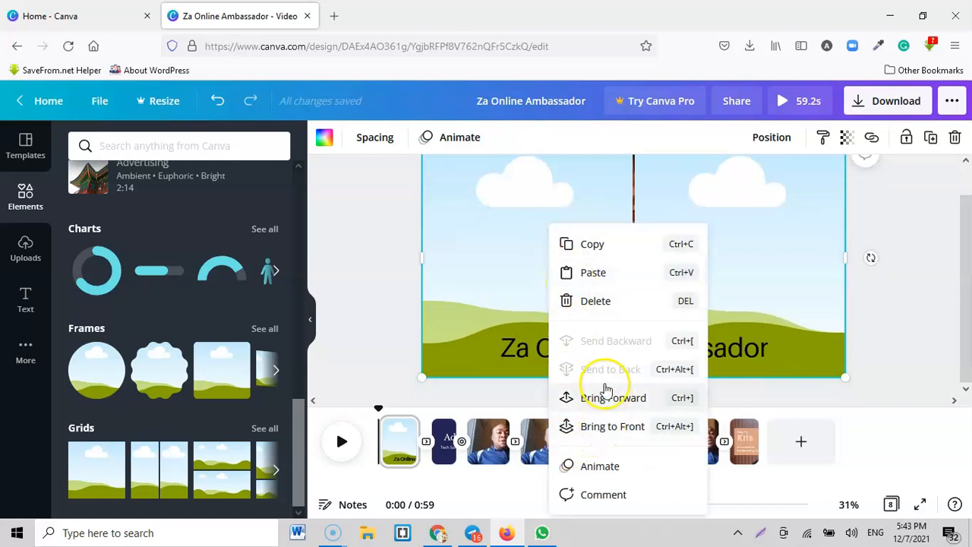
left_click(596, 301)
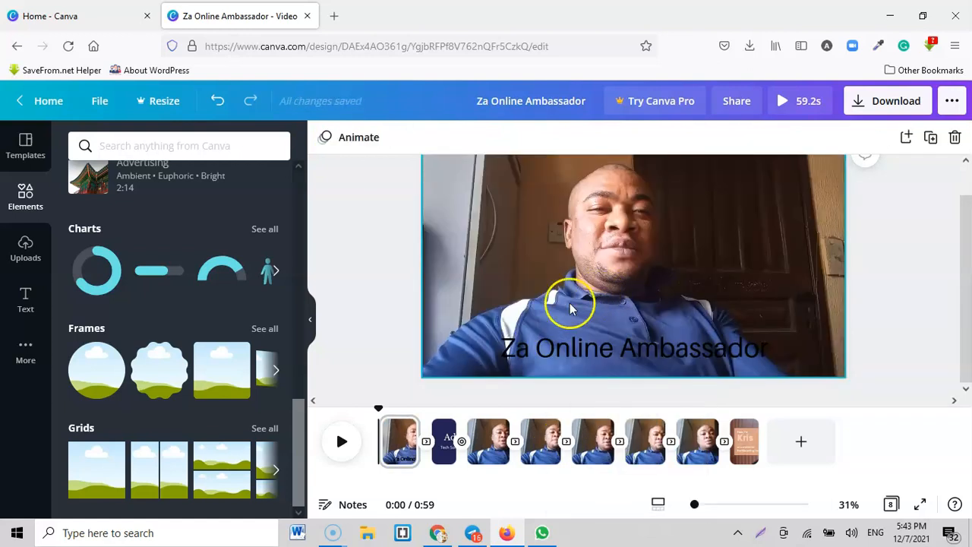
- Look through the available grid layouts in the Grids collection, forward to the end and partway back
left_click(274, 473)
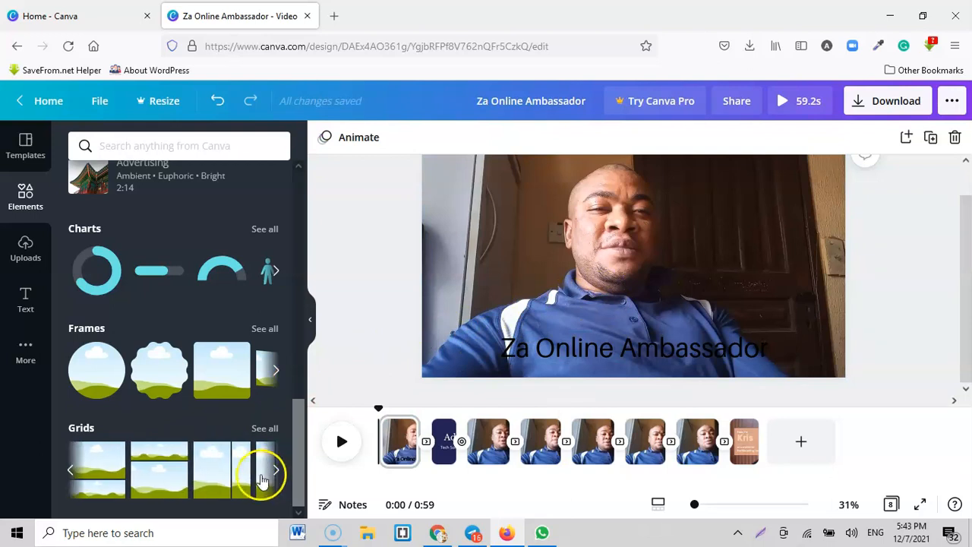
left_click(276, 473)
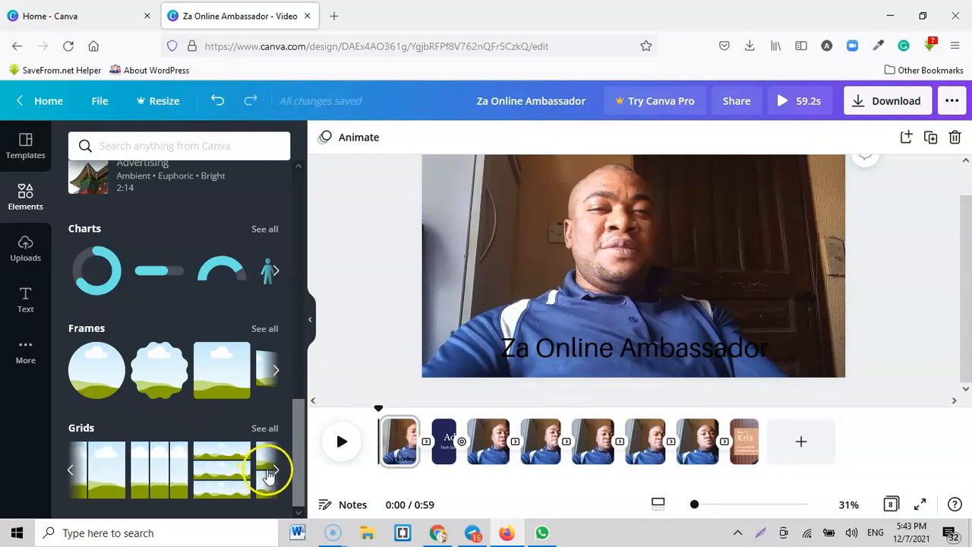
left_click(274, 472)
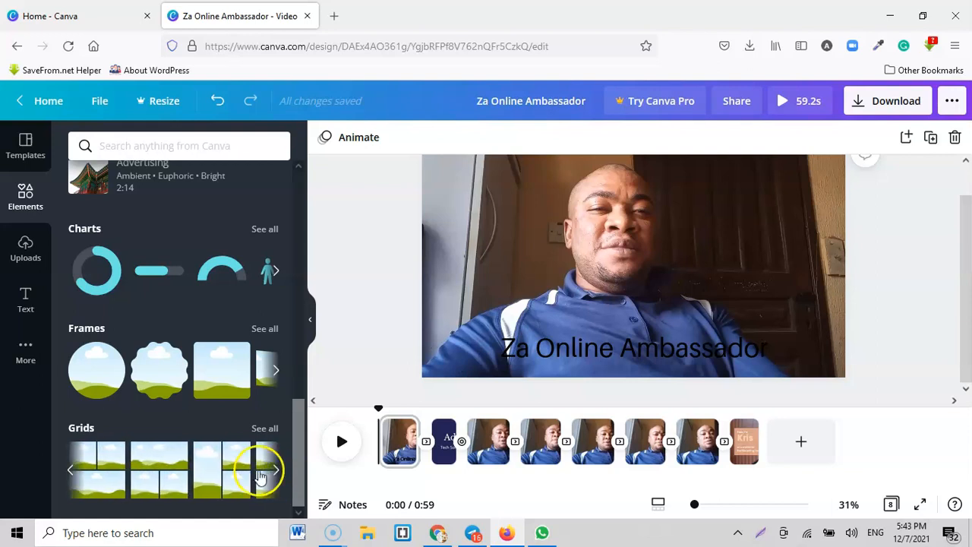
left_click(277, 472)
left_click(276, 472)
mouse_move(175, 475)
left_mouse_down()
mouse_move(293, 482)
mouse_move(178, 473)
left_mouse_up()
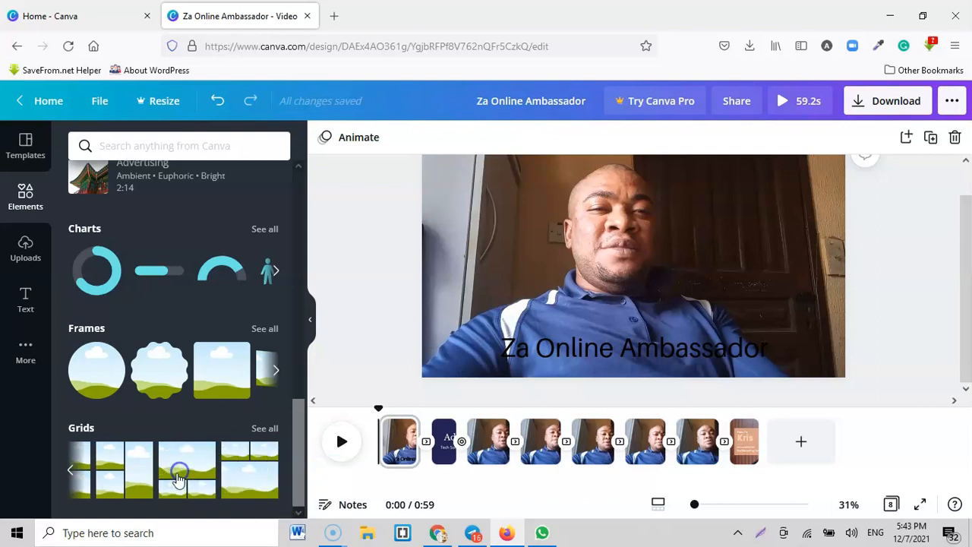
left_click(75, 469)
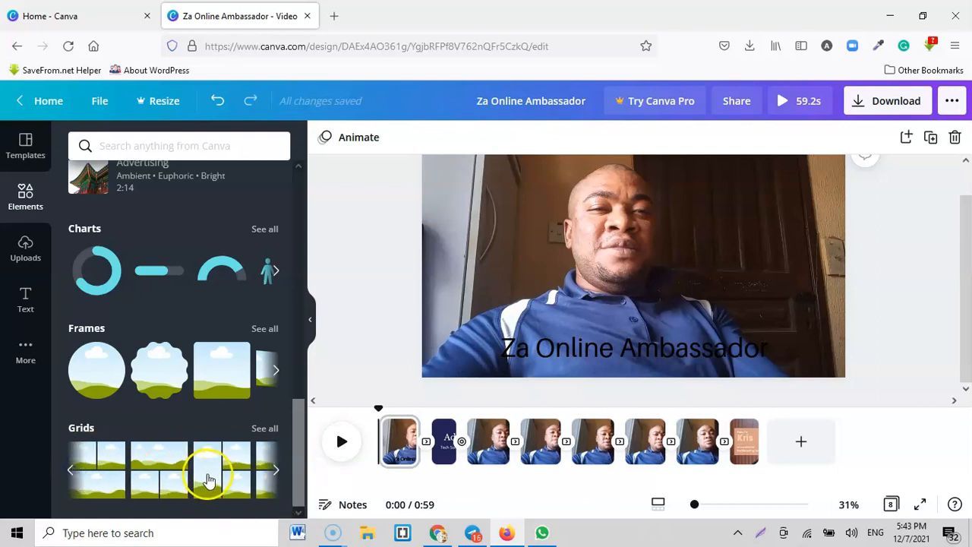
left_click_drag(193, 475, 140, 475)
left_click(72, 471)
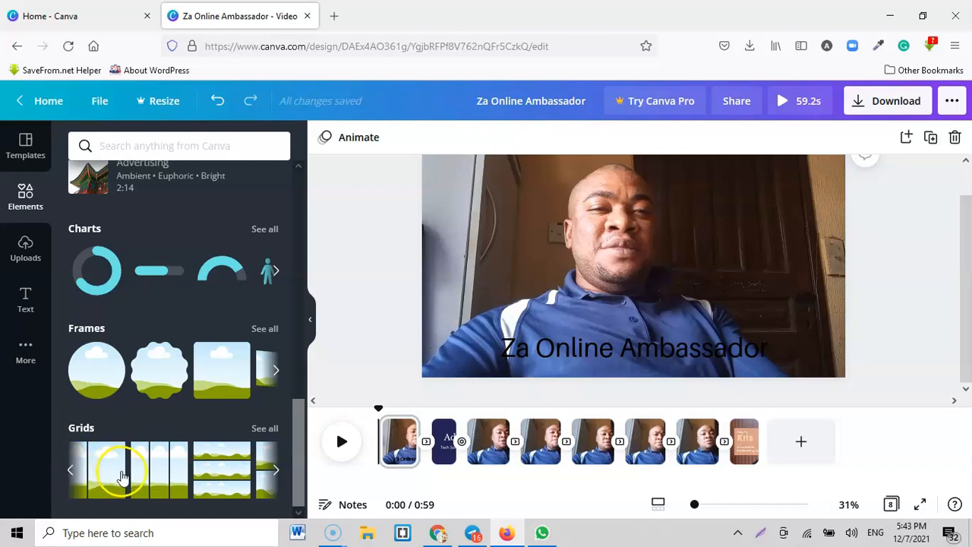
- Try a three-column grid over the first video segment, narrowing, rotating and moving it, and delete it
left_click(157, 477)
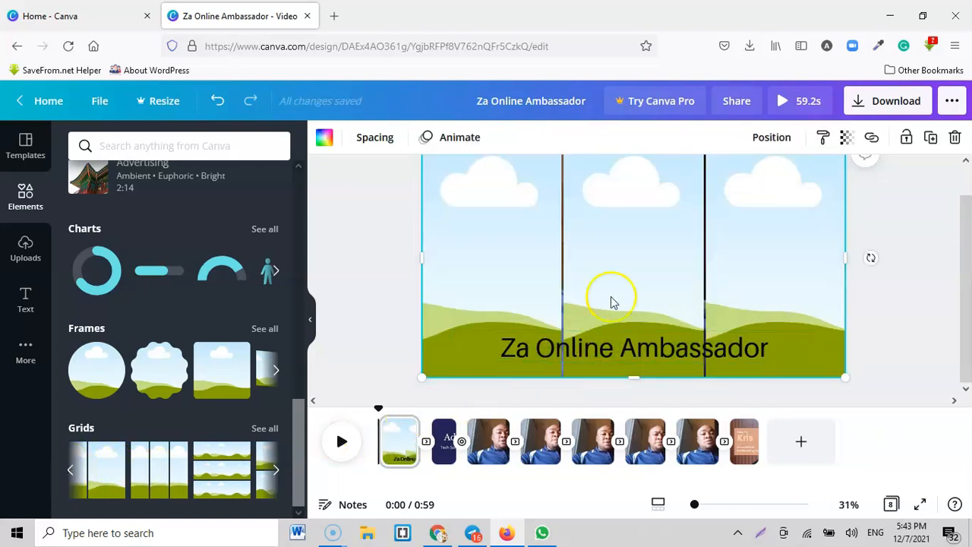
right_click(650, 255)
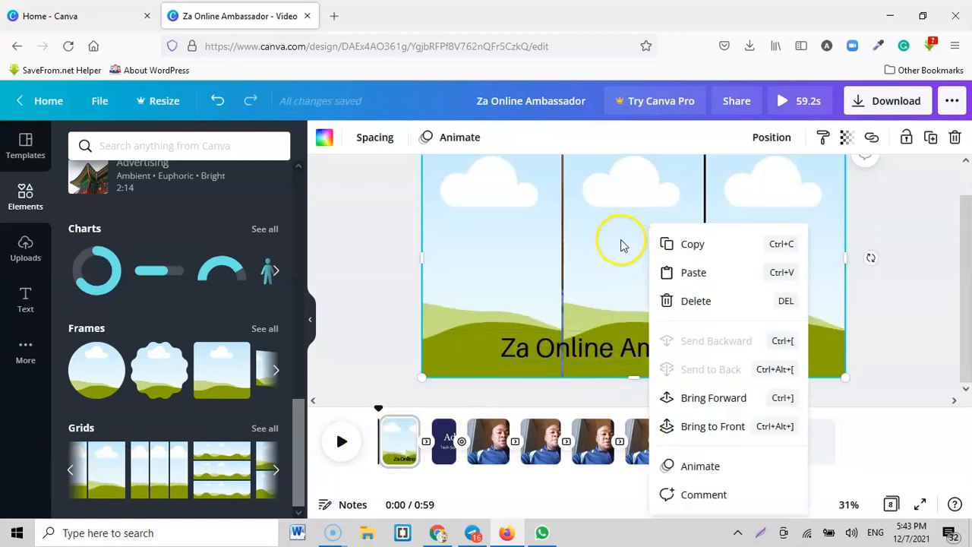
left_click(765, 206)
scroll(865, 342, "up", 1)
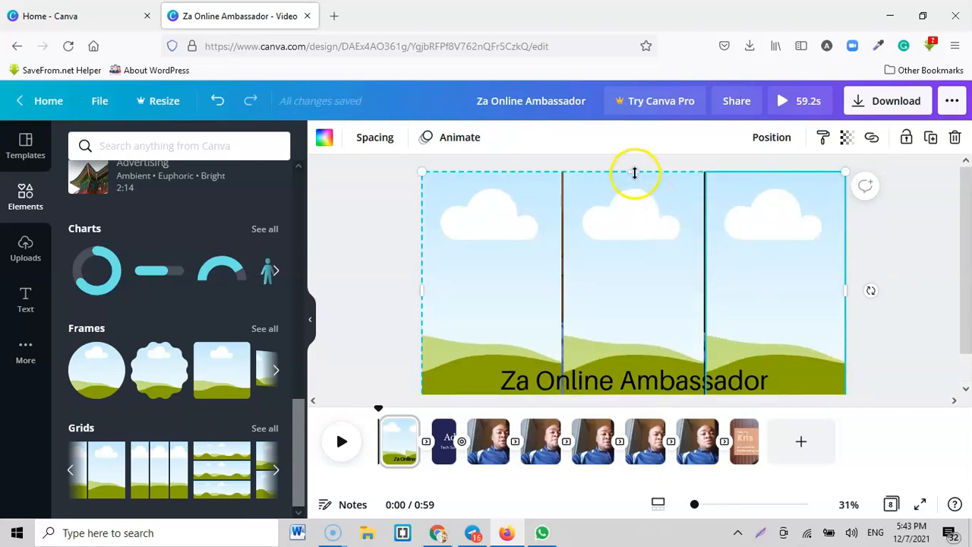
left_click_drag(432, 295, 556, 302)
left_click_drag(617, 310, 728, 329)
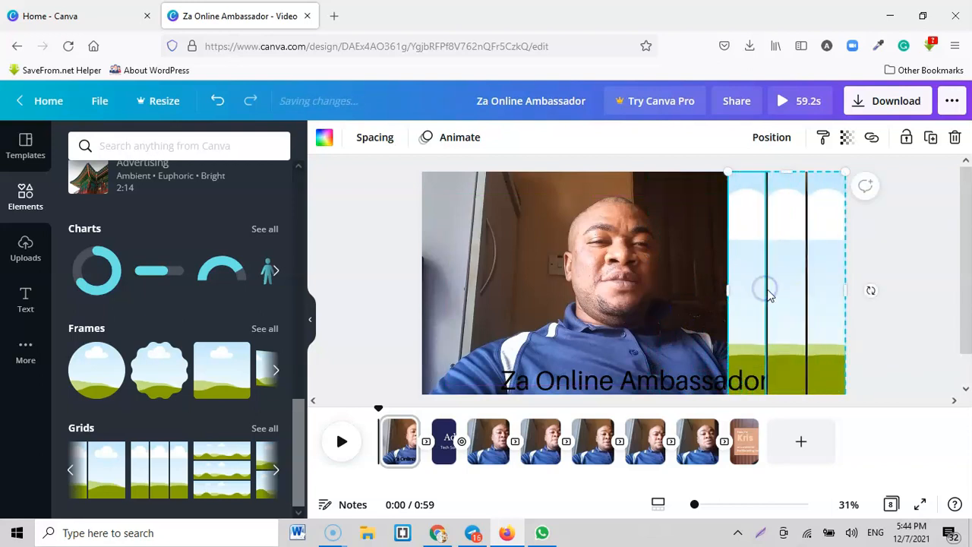
left_click_drag(872, 290, 786, 352)
left_click_drag(786, 313, 734, 395)
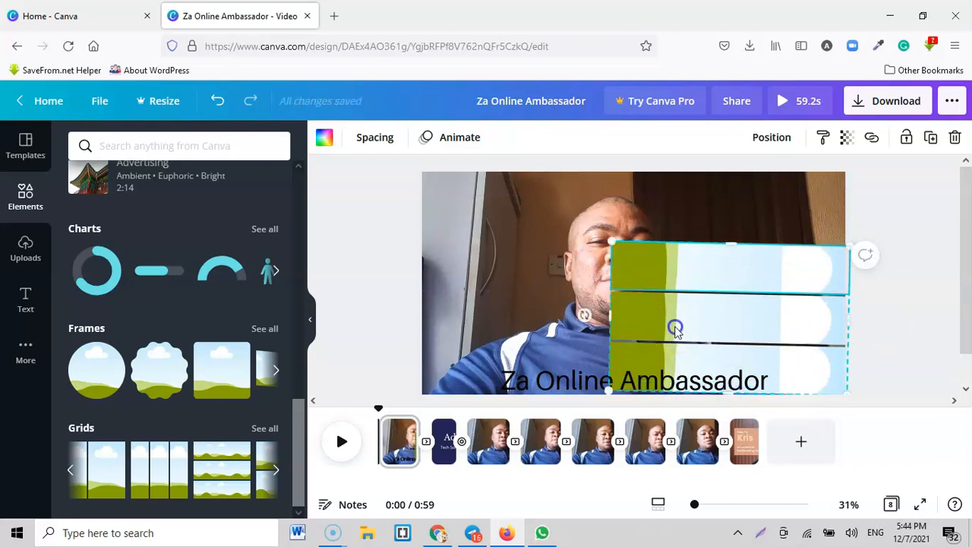
key("Delete")
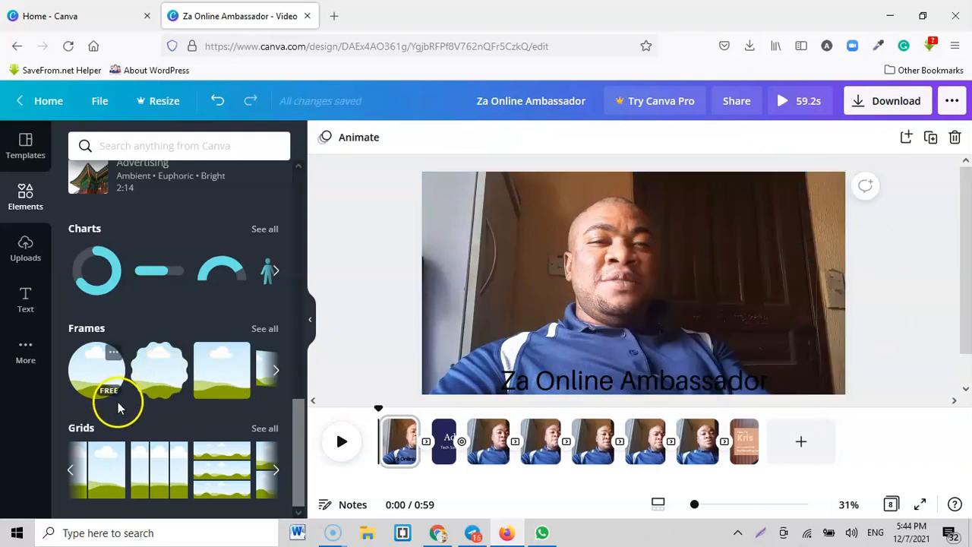
- Add a single-cell grid to the first video segment, shrink it to a horizontal band and place it in the frame's lower-left corner
left_click(68, 471)
left_click(70, 472)
left_click(71, 473)
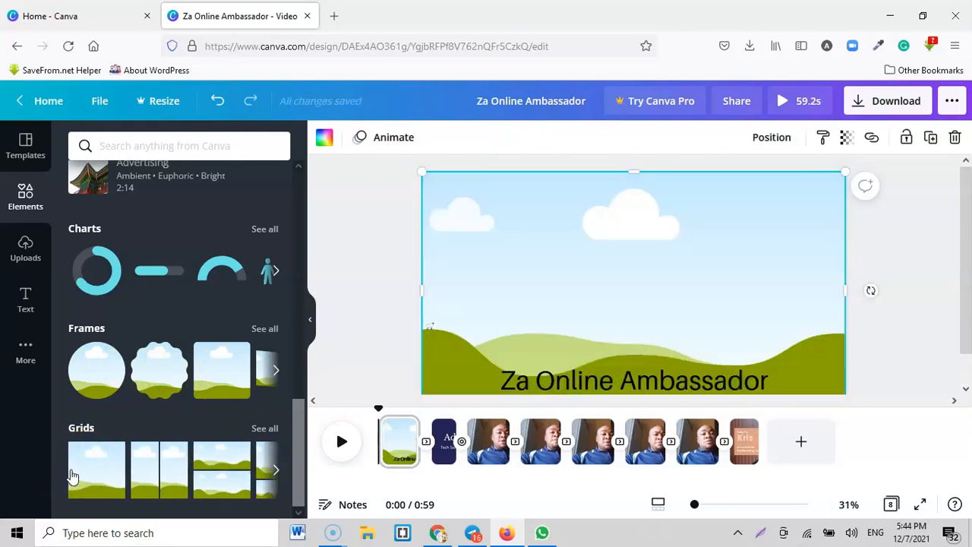
left_click_drag(635, 171, 642, 344)
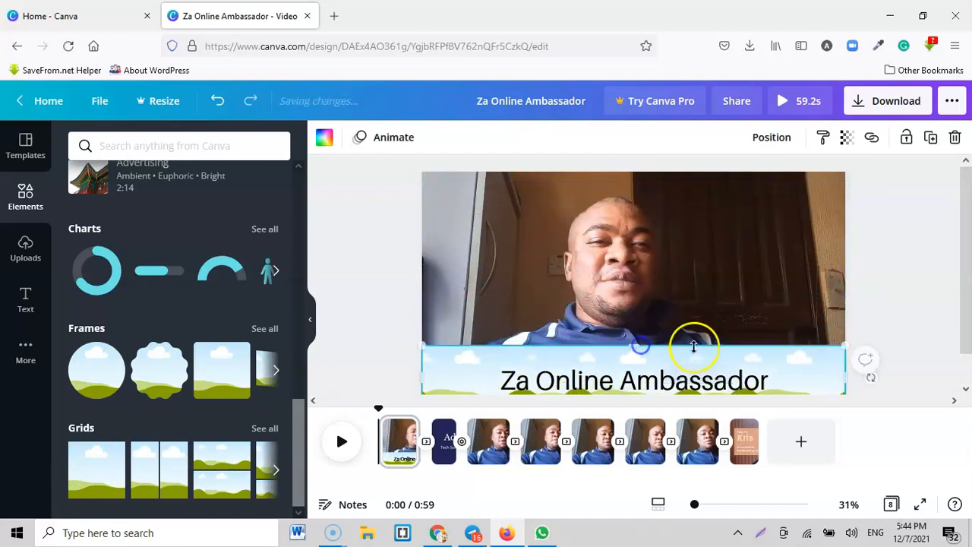
left_click_drag(813, 362, 646, 319)
left_click_drag(570, 297, 698, 327)
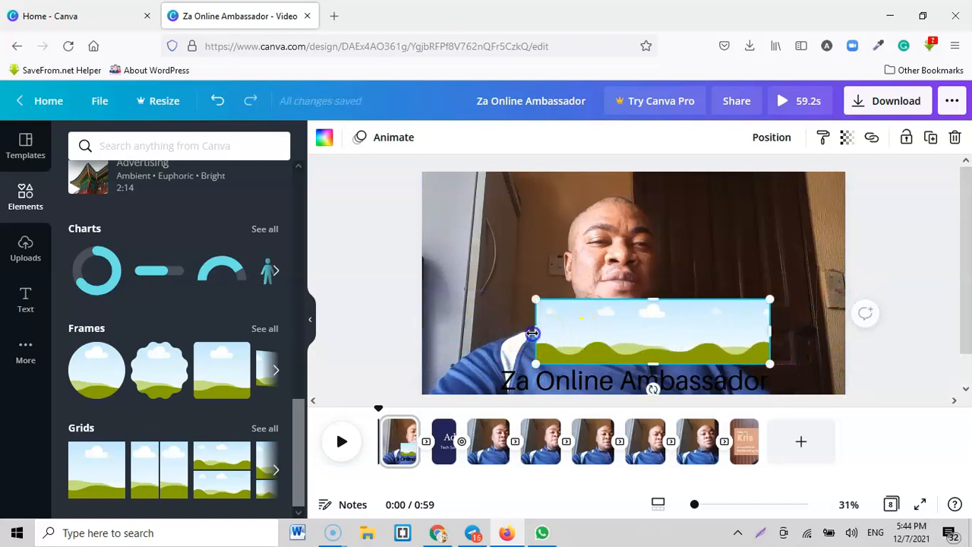
left_click_drag(535, 332, 495, 336)
left_click_drag(569, 337, 499, 370)
- Move the "Za Online Ambassador" heading onto the band, narrow its text box to fit, and reduce the band's height to match
left_click_drag(576, 388, 538, 370)
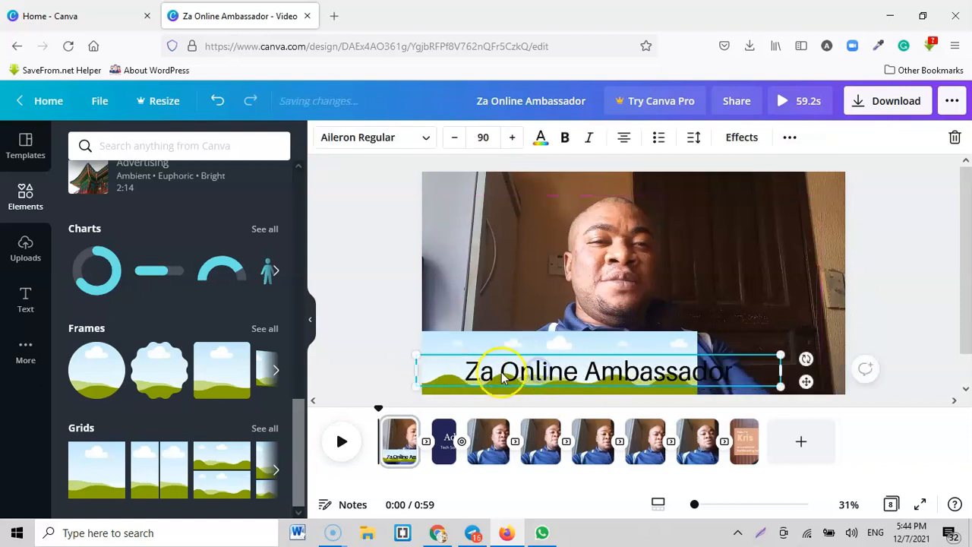
left_click_drag(416, 370, 467, 371)
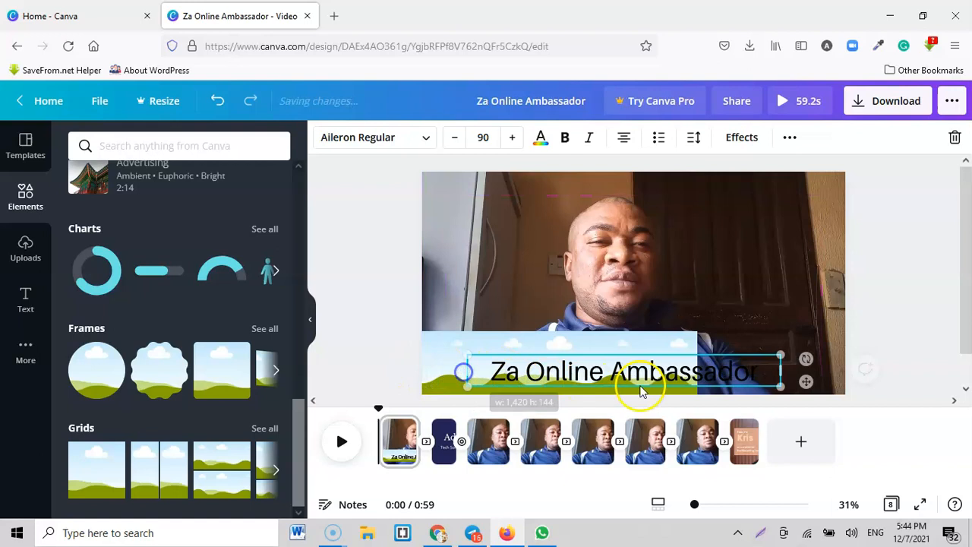
left_click_drag(781, 371, 745, 371)
left_click_drag(648, 370, 599, 362)
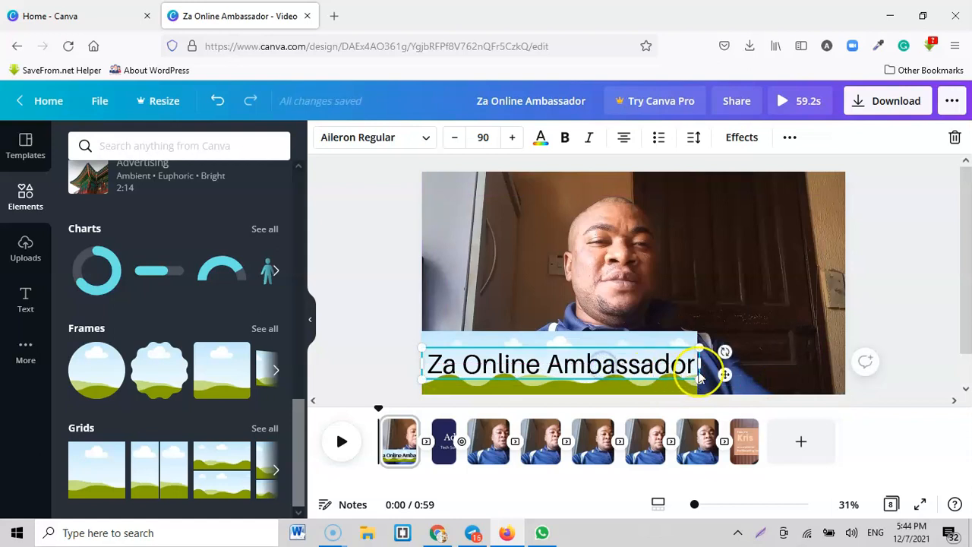
left_click(615, 339)
left_click_drag(560, 330, 566, 378)
- Try lighter blue, black and white as the band's fill colour and settle on dark blue
left_click(322, 139)
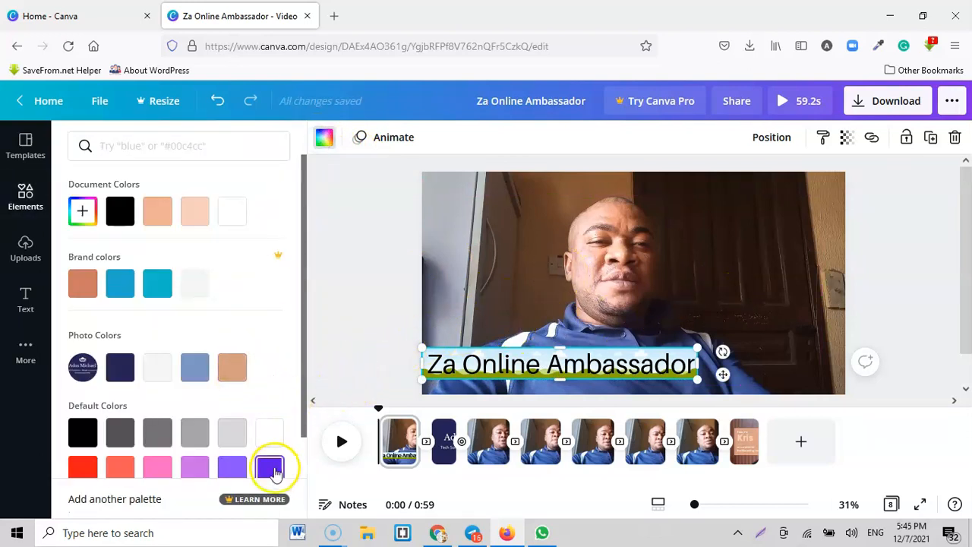
scroll(256, 414, "down", 1)
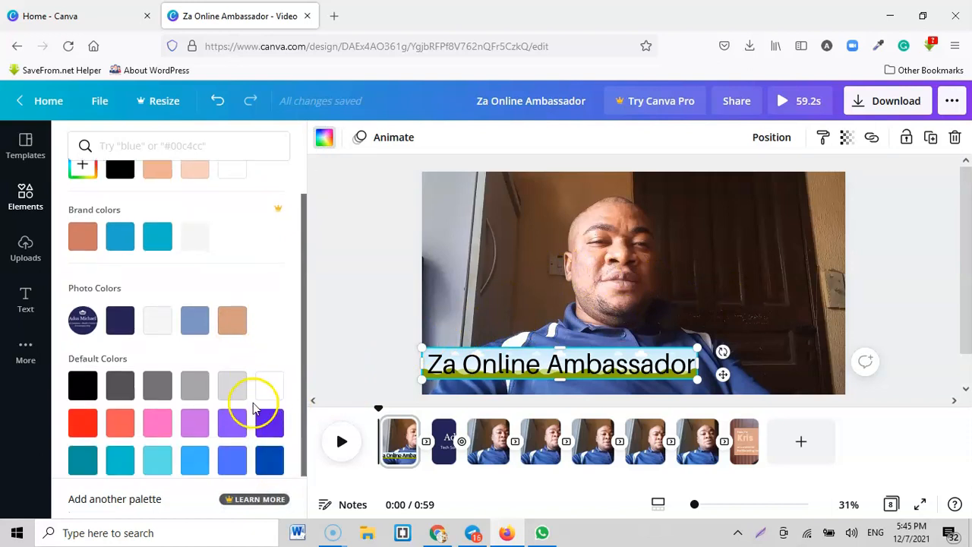
left_click(269, 462)
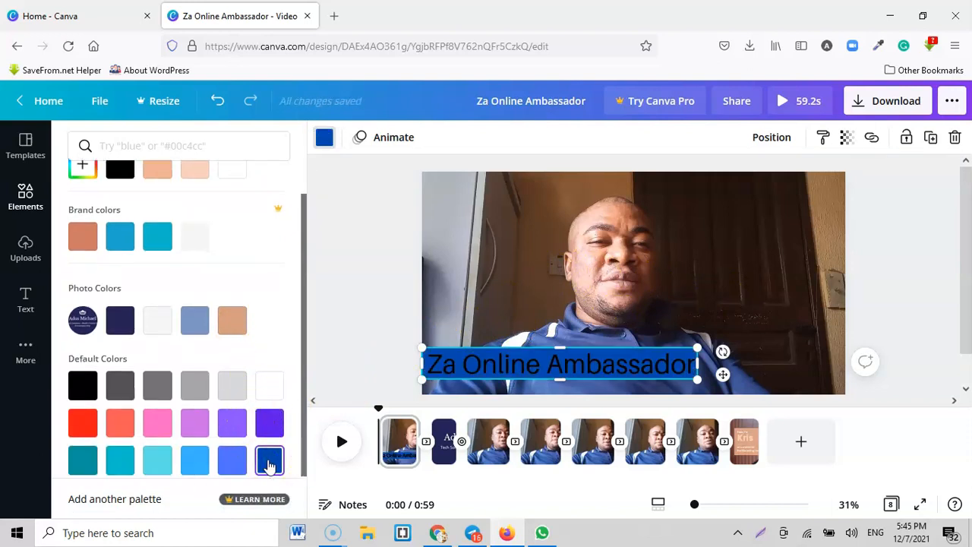
left_click(234, 460)
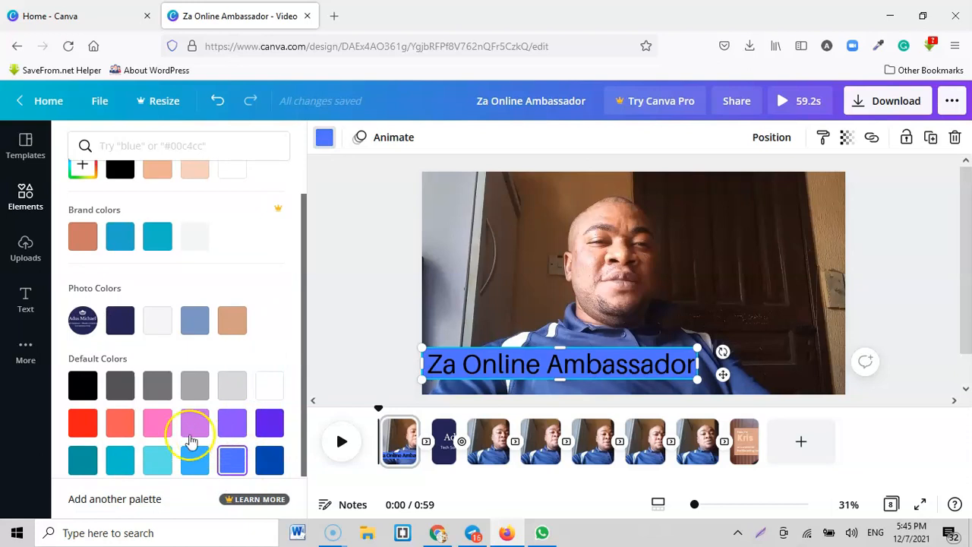
left_click(80, 387)
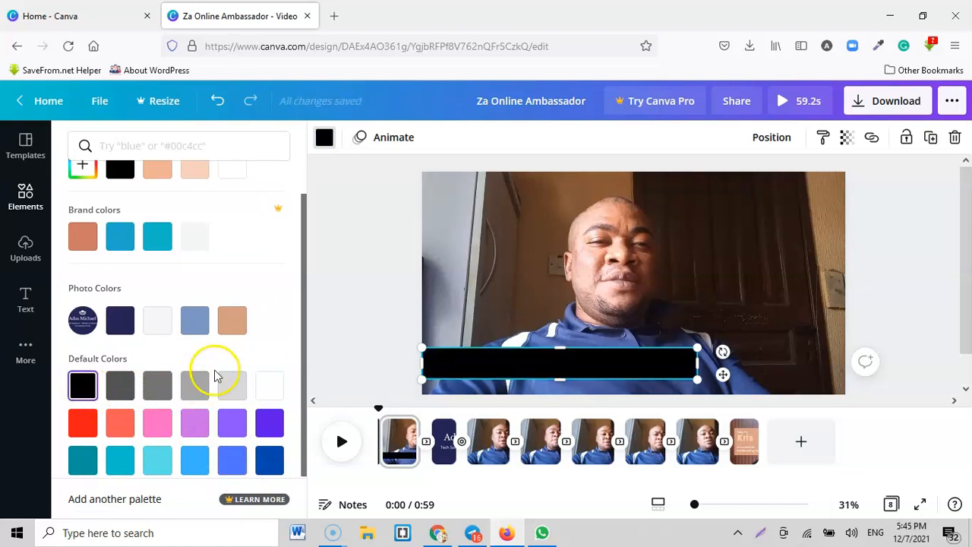
left_click(269, 387)
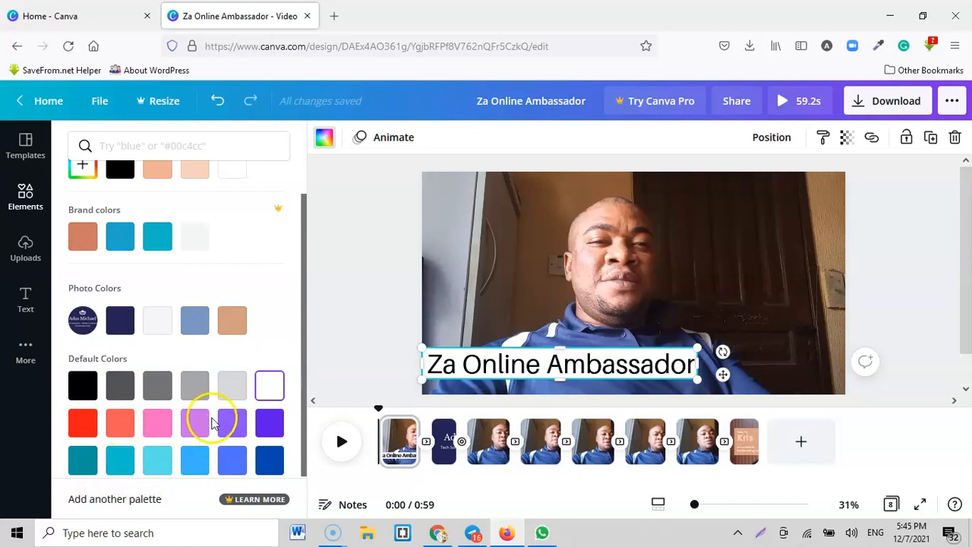
scroll(228, 426, "down", 1)
left_click(270, 422)
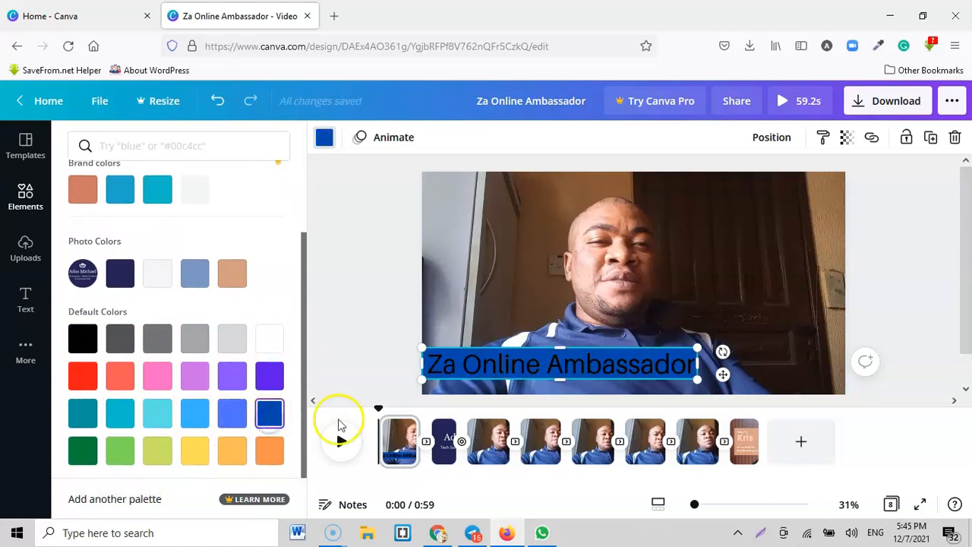
left_click(941, 274)
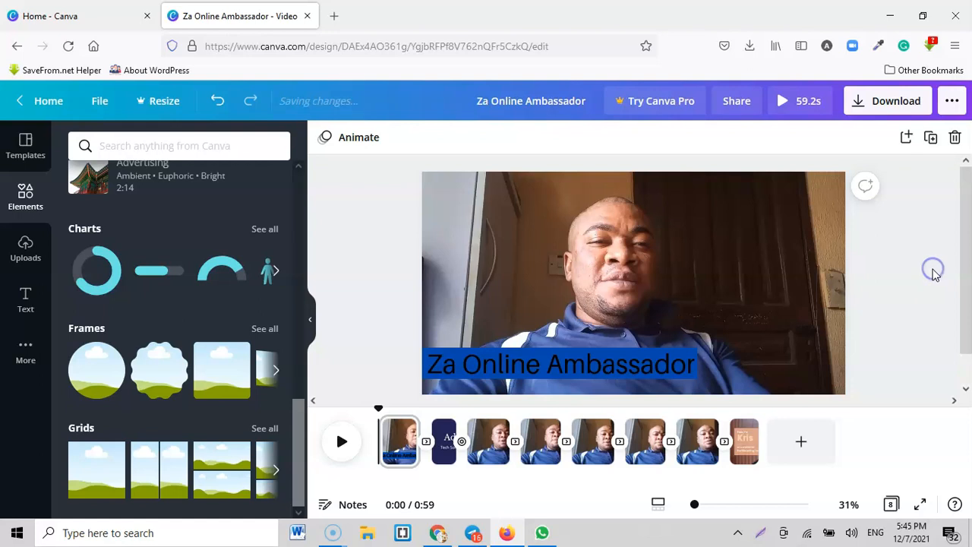
- Lower the blue band to the bottom edge of the frame and reposition the heading on top of it
left_click_drag(612, 380, 614, 325)
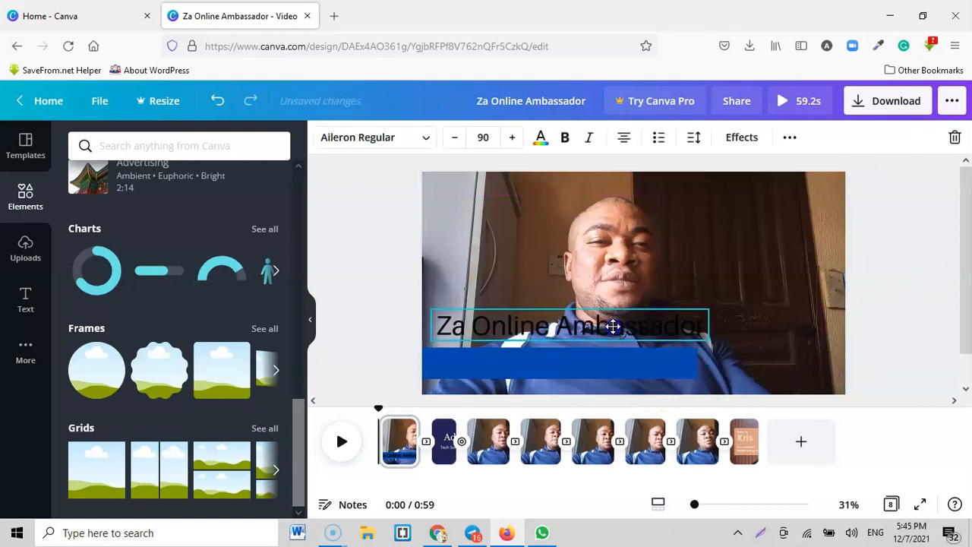
left_click_drag(626, 371, 627, 382)
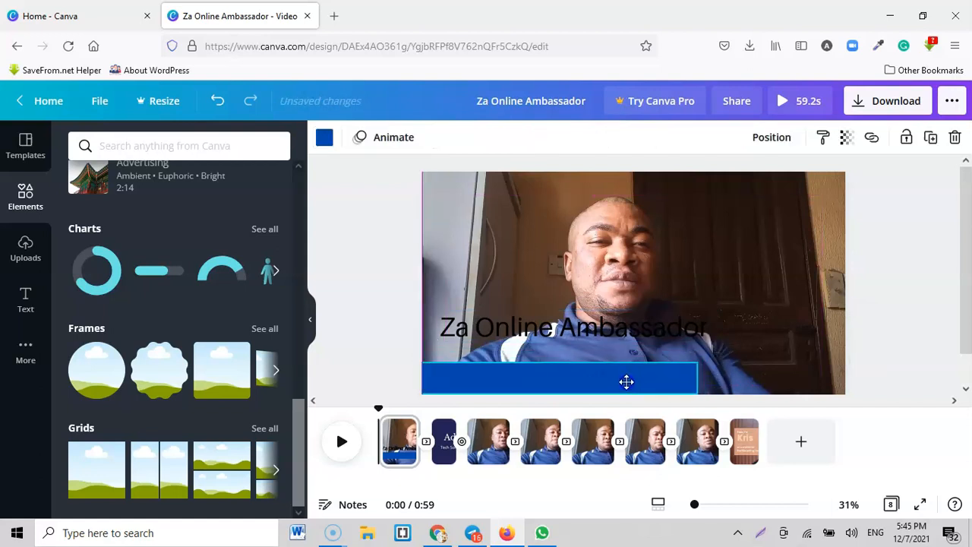
left_click_drag(614, 335, 594, 386)
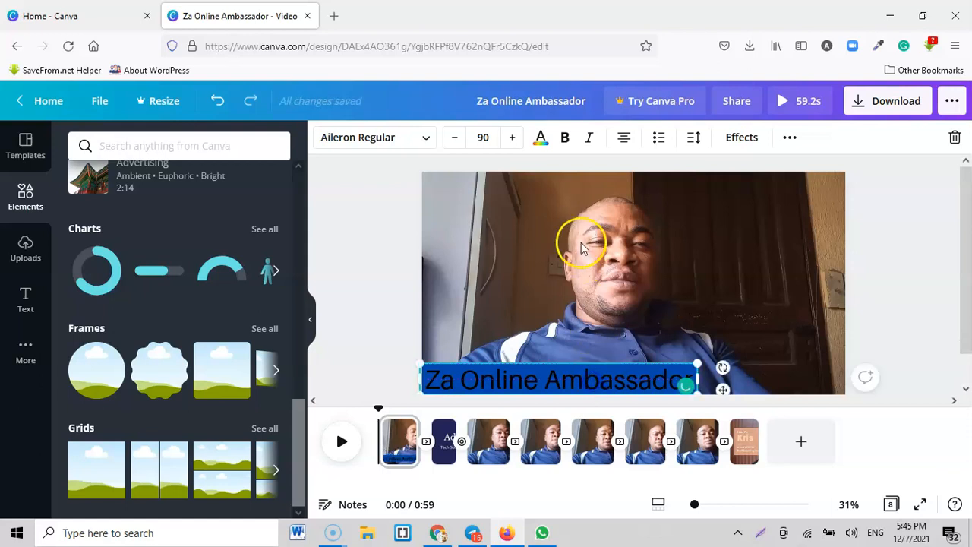
- Change the "Za Online Ambassador" heading's text colour to white
left_click(545, 144)
left_click(270, 432)
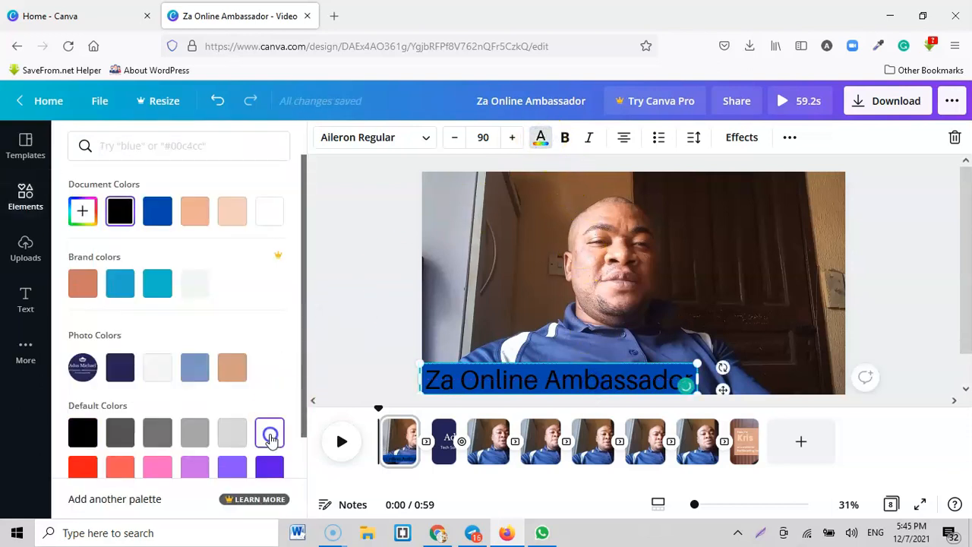
left_click(915, 336)
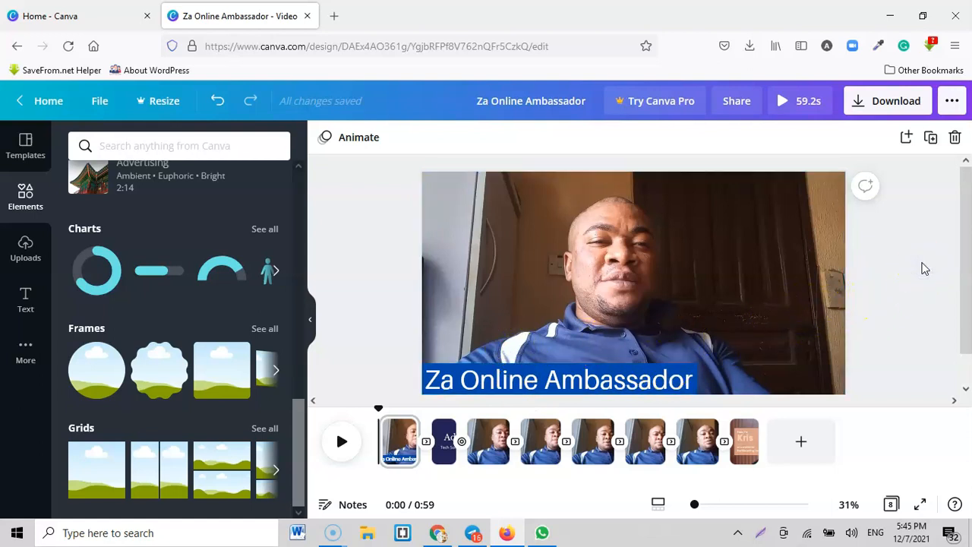
- Play the video from the first segment into the second and pause it at 0:12
left_click(626, 381)
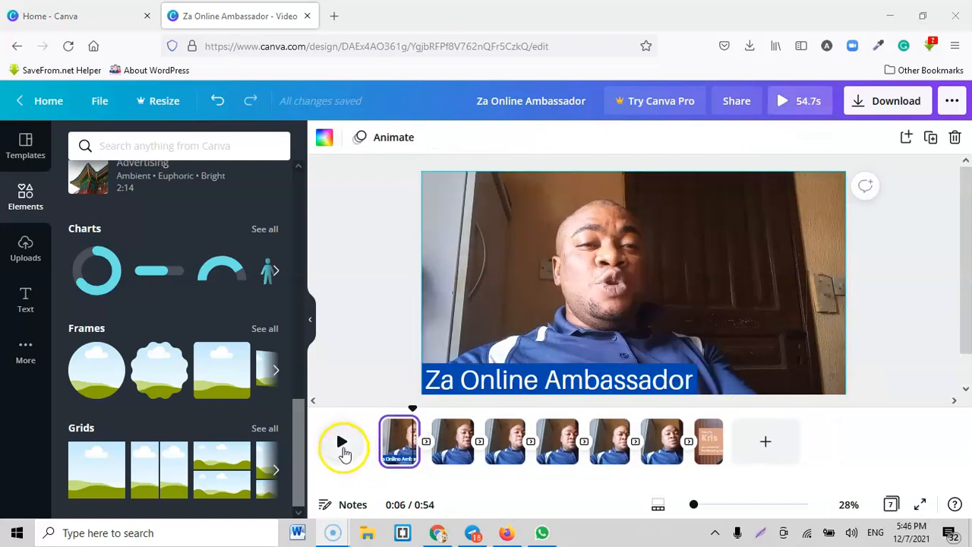
left_click(342, 448)
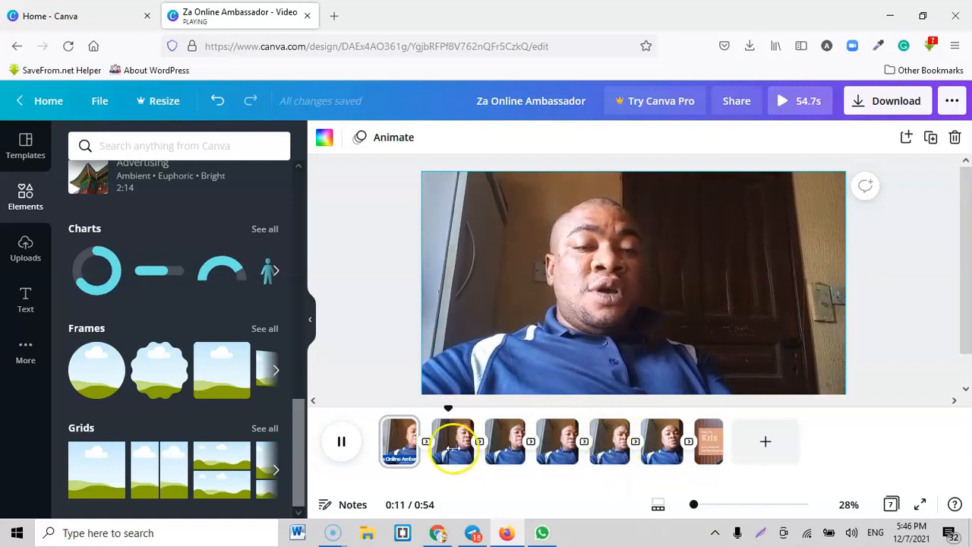
left_click(342, 449)
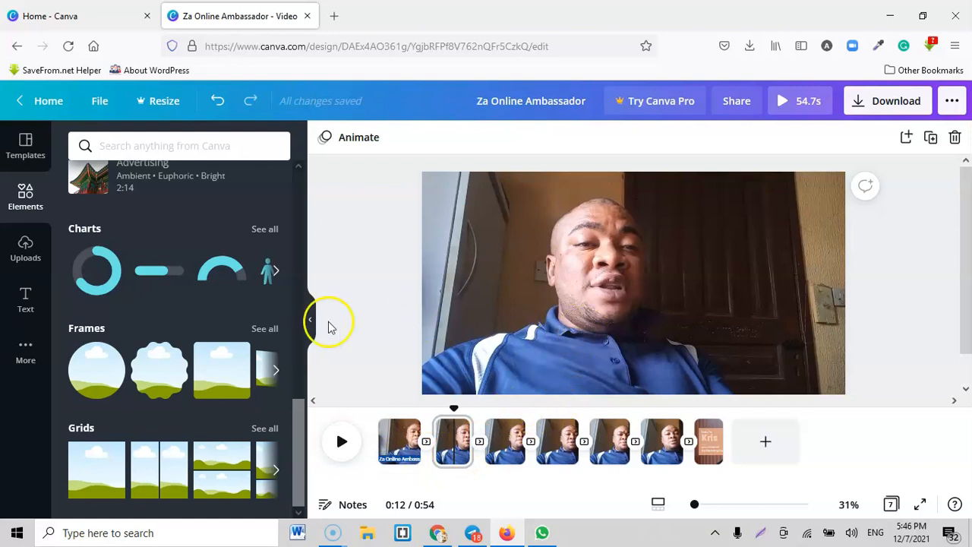
- Add a heading reading "Overview" near the bottom centre of the second video segment
left_click(23, 302)
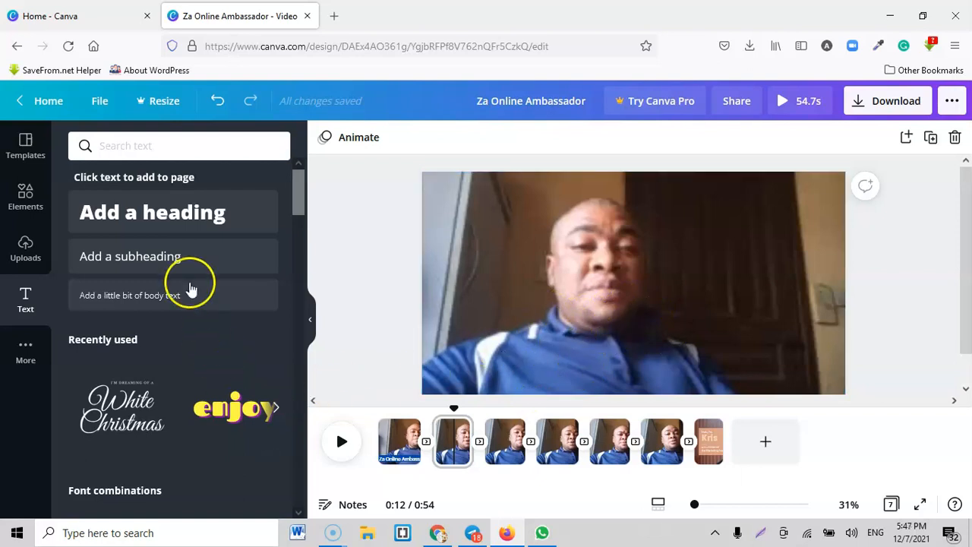
left_click(148, 216)
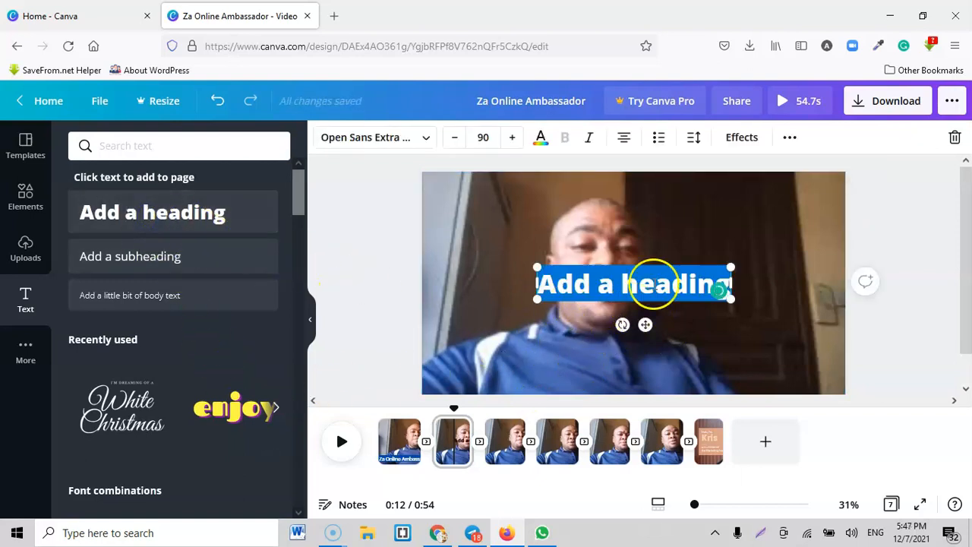
left_click_drag(667, 264, 636, 351)
left_click(633, 371)
key("ctrl+a")
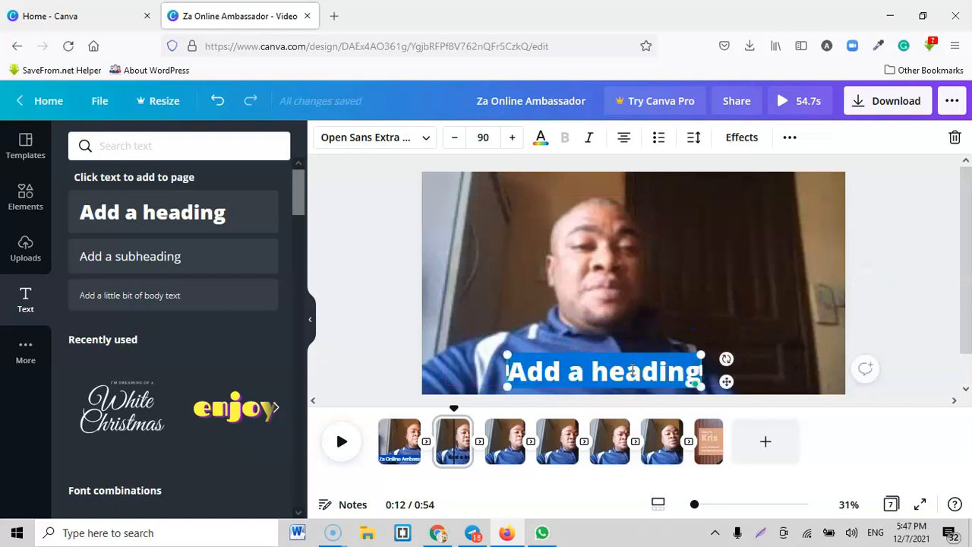
type("Over")
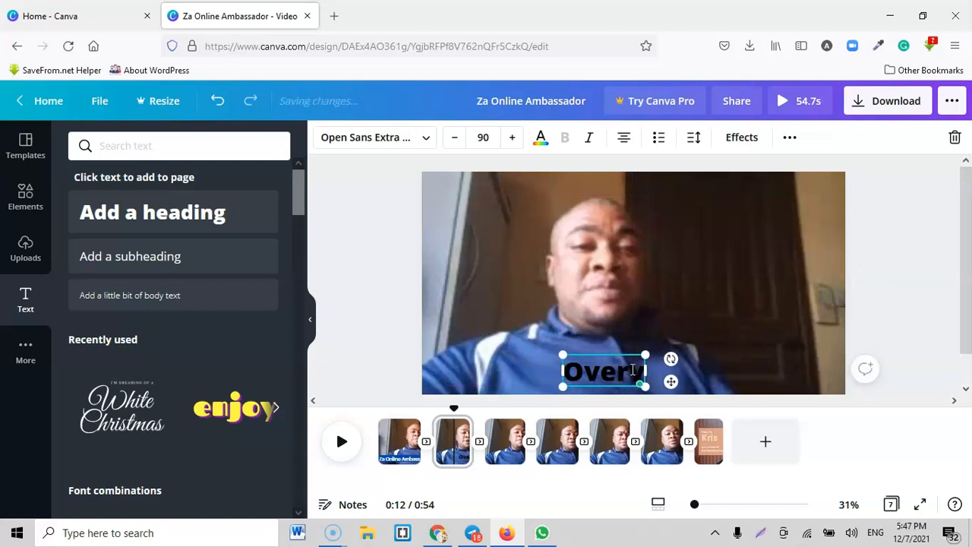
type("view")
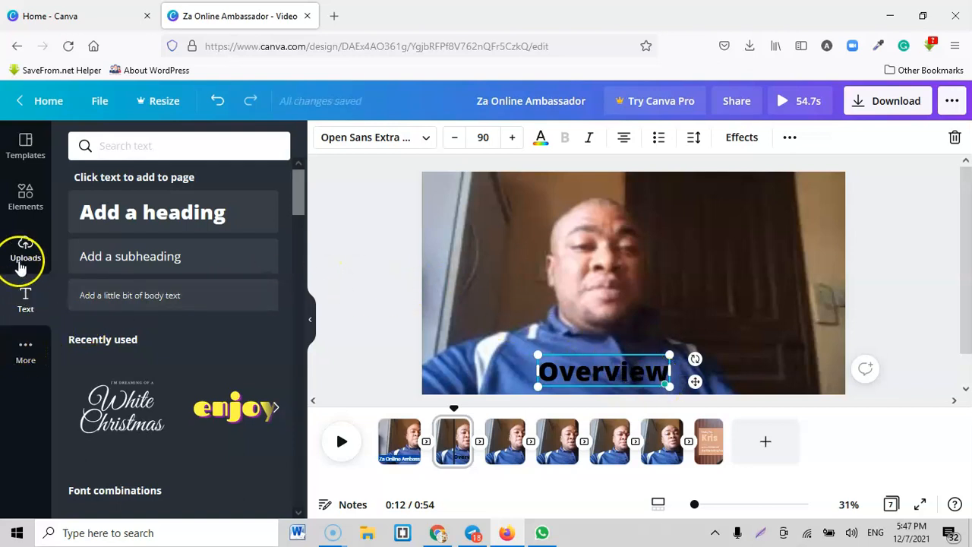
- Add a scalloped circular frame at the lower-left corner of the second segment and place the "Overview" heading over it
left_click(24, 203)
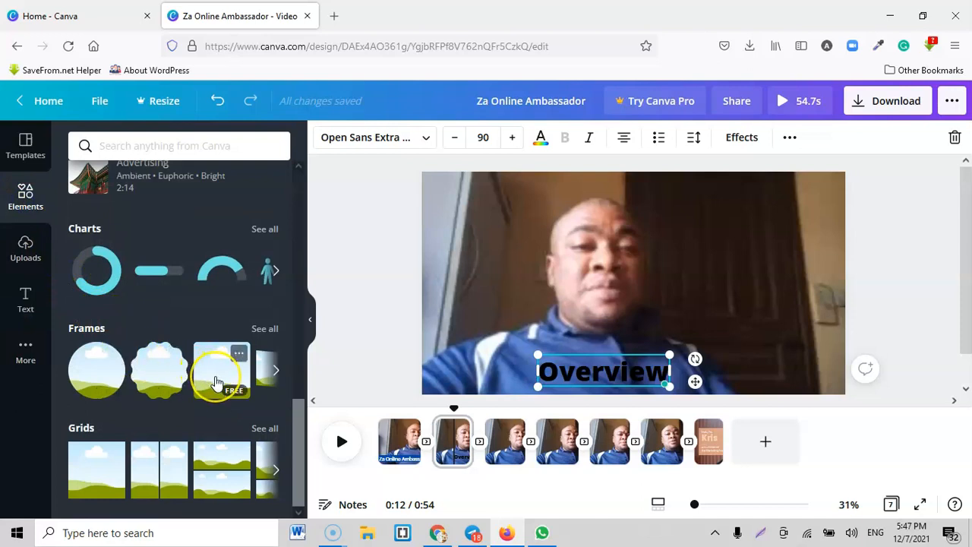
left_click(154, 375)
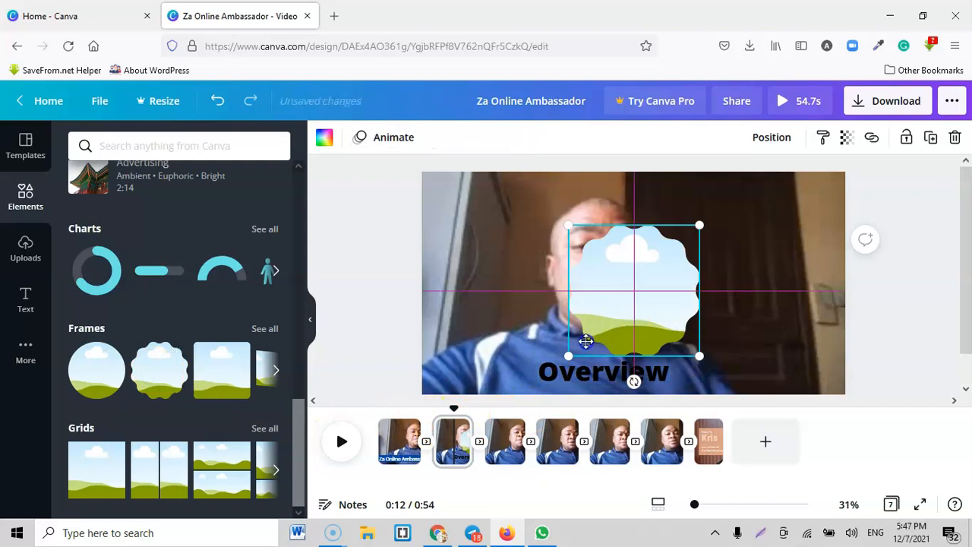
left_click_drag(586, 341, 481, 373)
left_click_drag(590, 356, 483, 342)
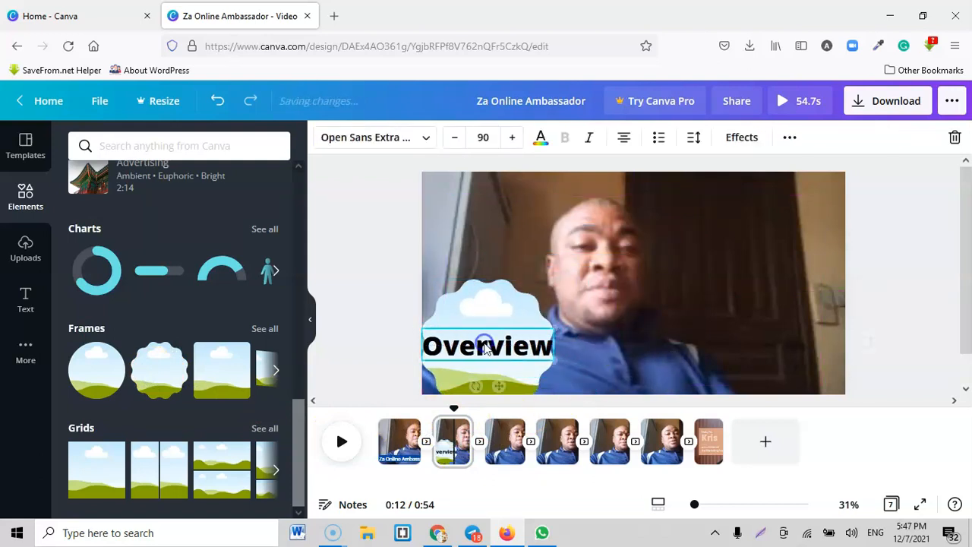
- Fill the scalloped frame behind the "Overview" heading with dark blue
left_click(558, 351)
left_click(326, 136)
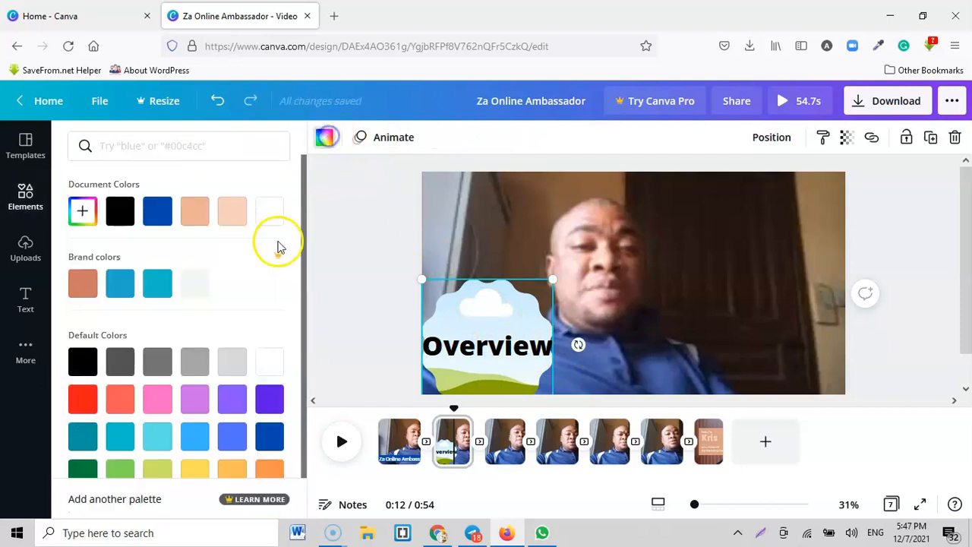
left_click(270, 437)
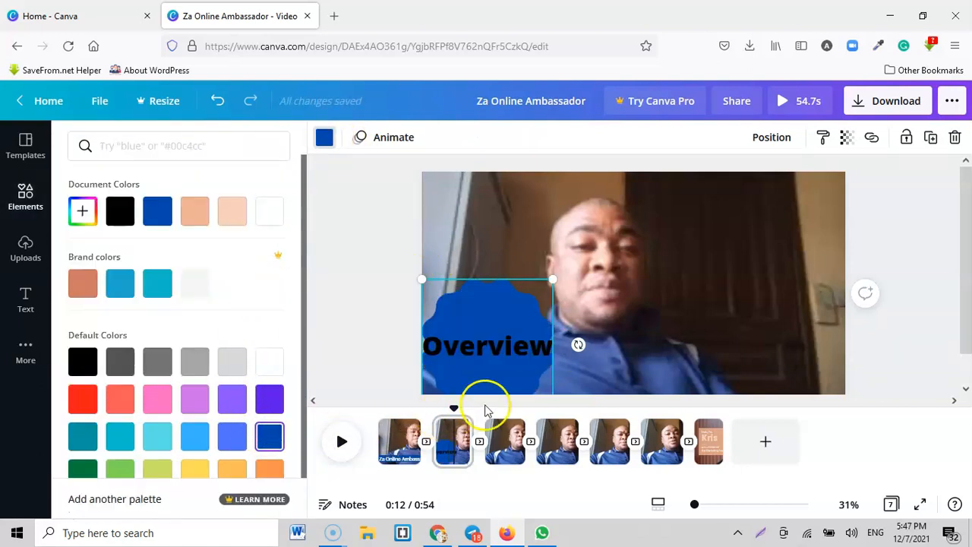
left_click(946, 337)
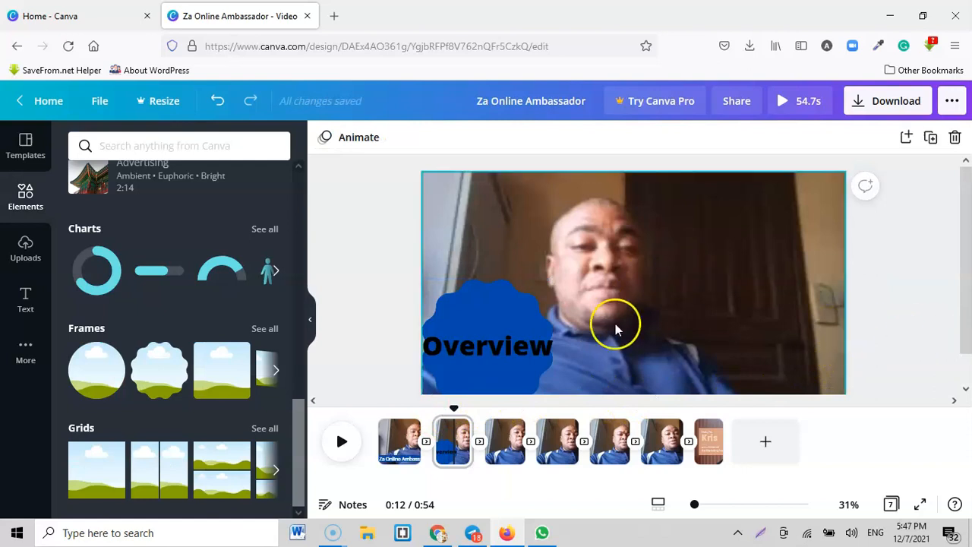
- Play the video from the first segment into the second and pause it at 0:16
left_click(400, 446)
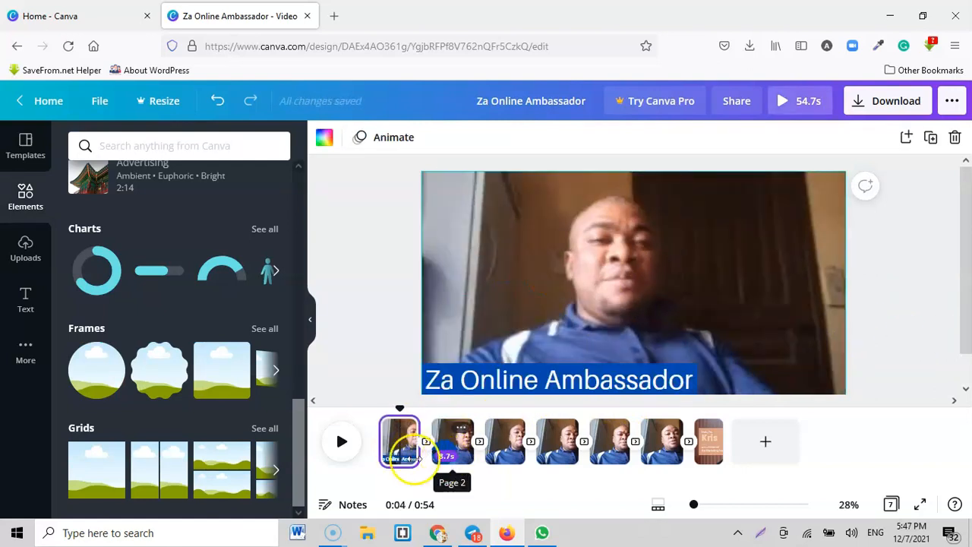
left_click(341, 443)
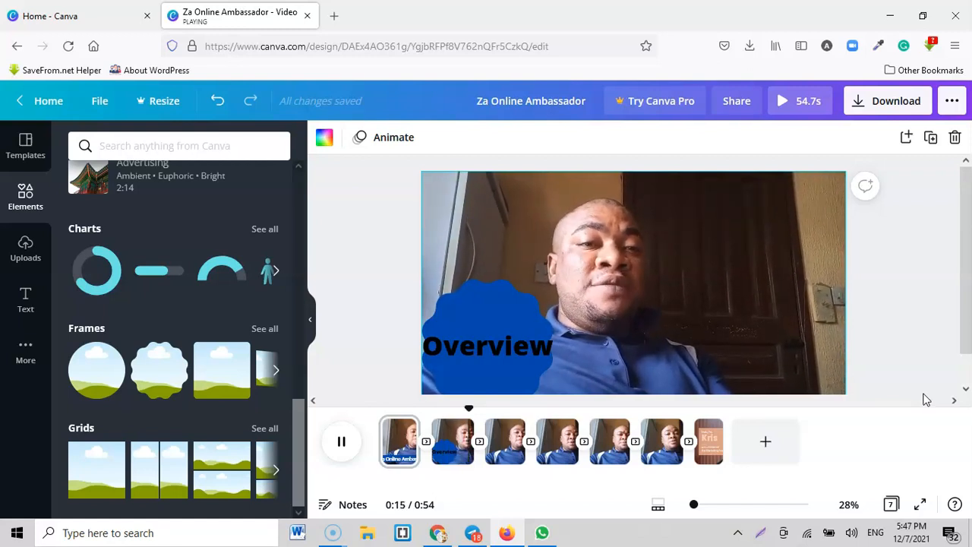
left_click(925, 399)
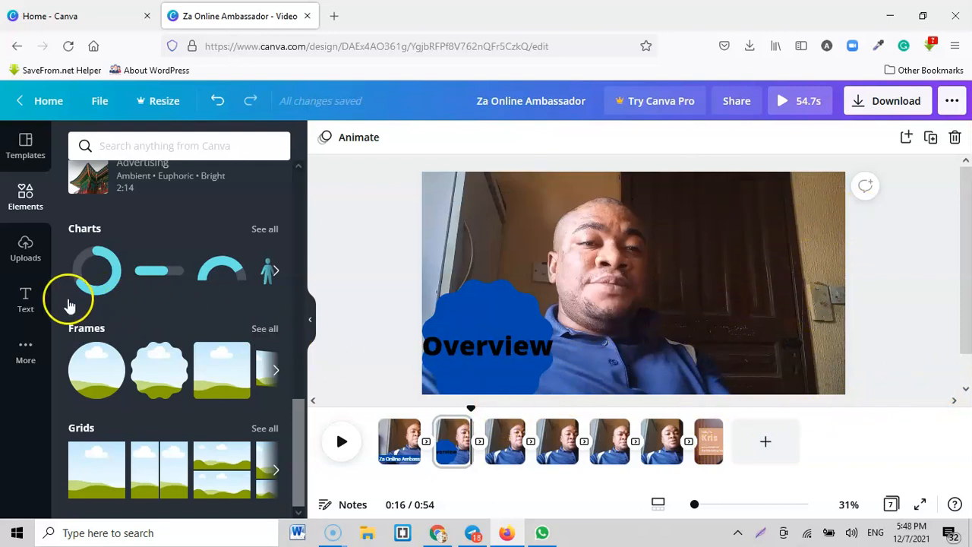
- Add the uploaded bitcoin image to the second segment and shift it to the right half of the frame
left_click(25, 251)
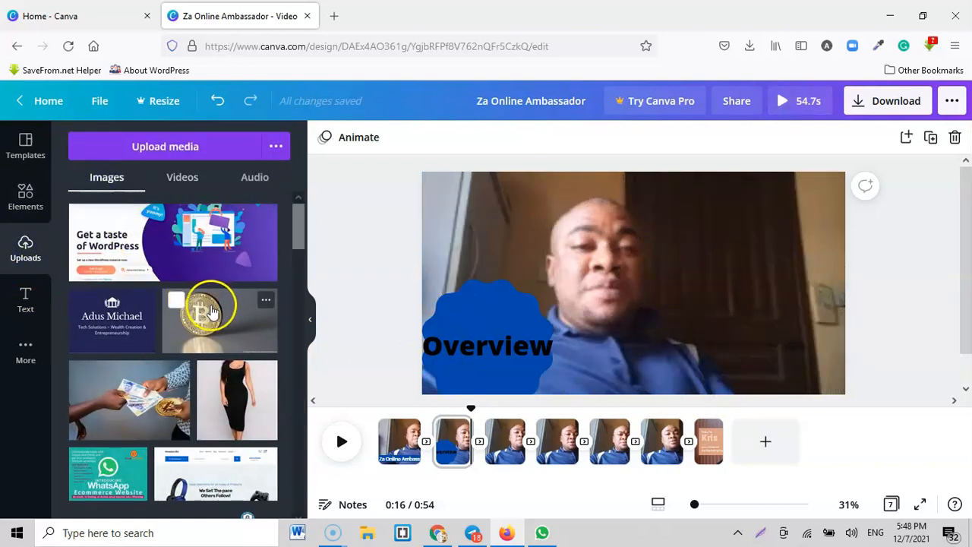
left_click(213, 327)
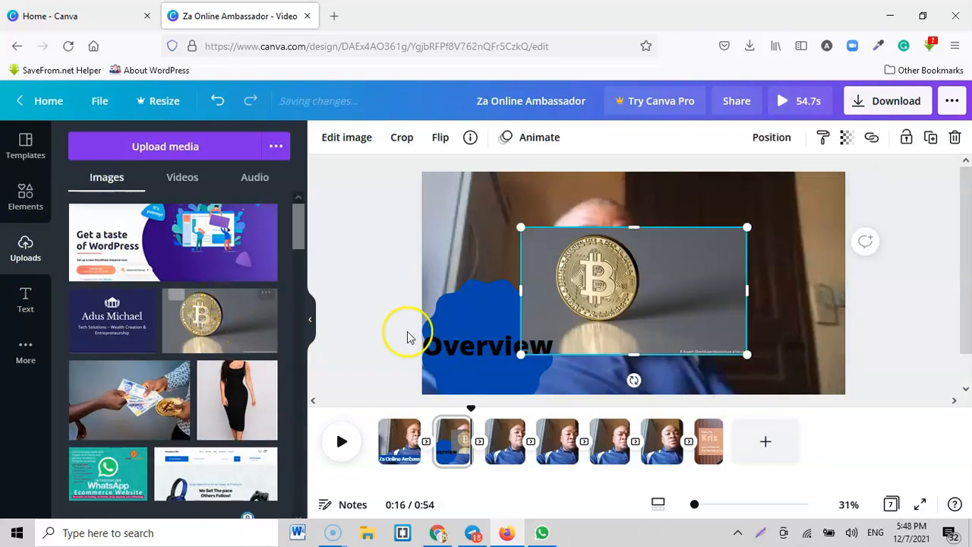
left_click_drag(630, 299, 742, 287)
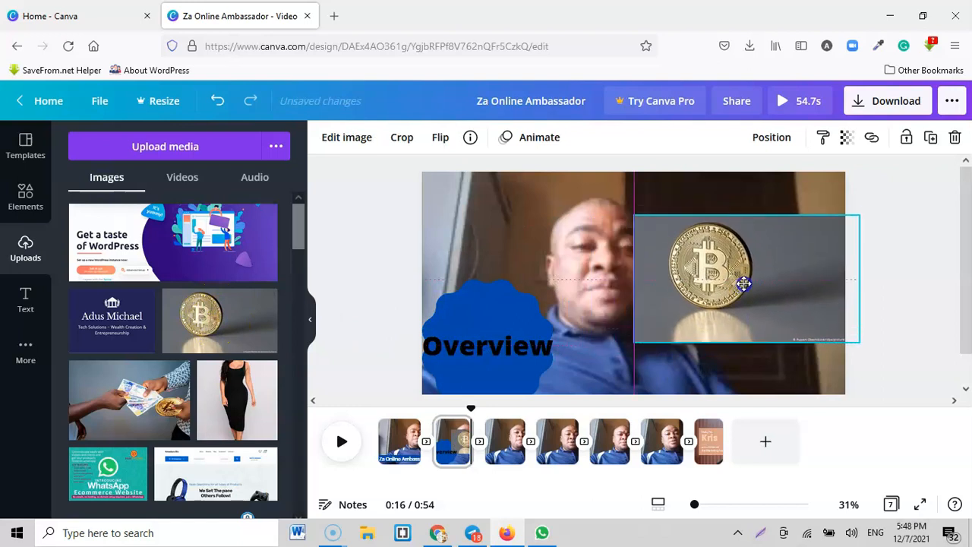
- Crop the bitcoin image closely around the coin and move it into the upper-right corner of the frame
left_click_drag(858, 281, 822, 282)
left_click_drag(730, 342, 735, 316)
left_click_drag(824, 264, 759, 266)
left_click_drag(634, 267, 796, 234)
left_click(922, 278)
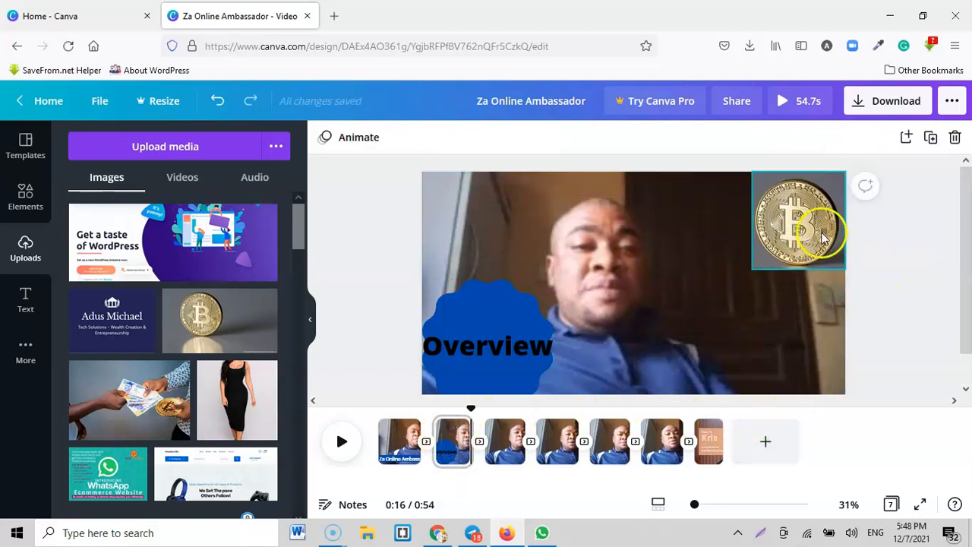
- Try to remove the background of the bitcoin image with Background Remover
left_click(766, 185)
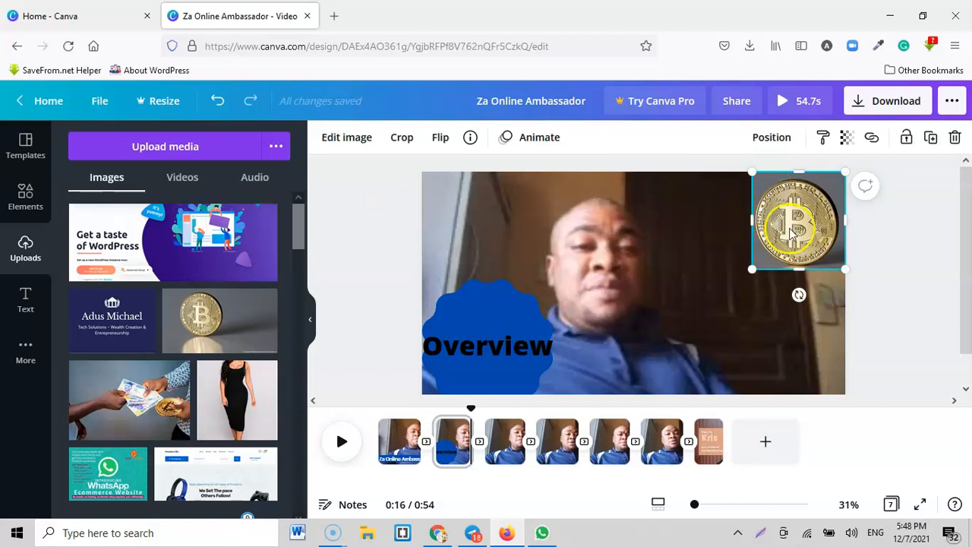
left_click(338, 136)
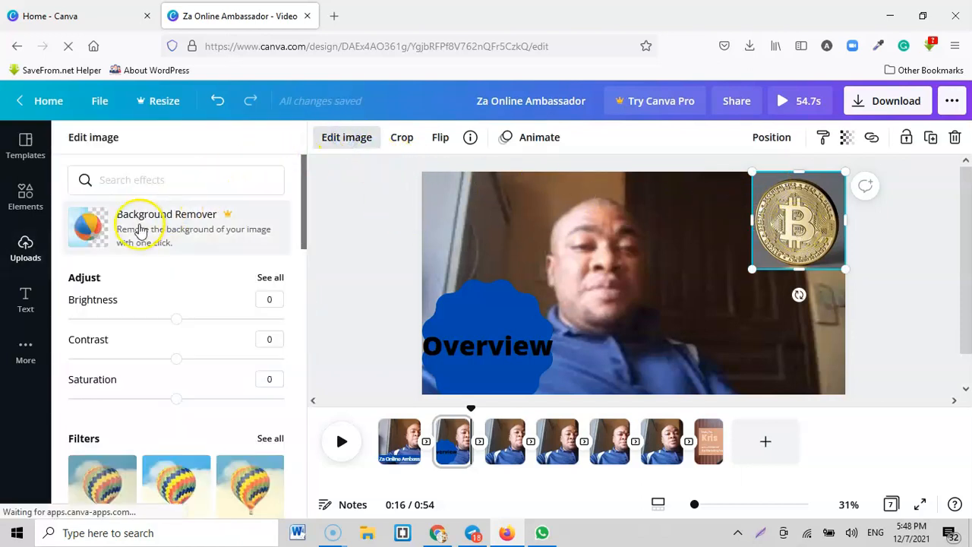
left_click(169, 228)
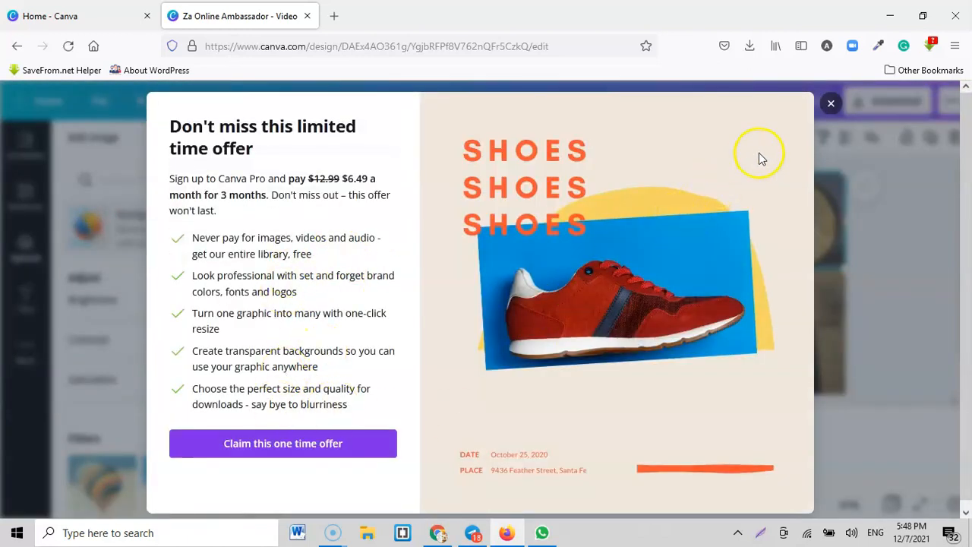
left_click(832, 104)
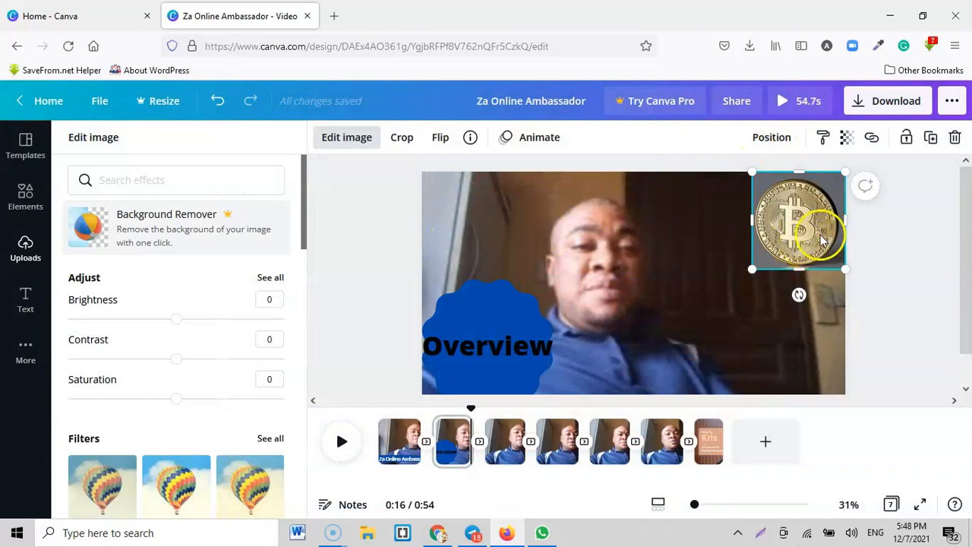
left_click(602, 223)
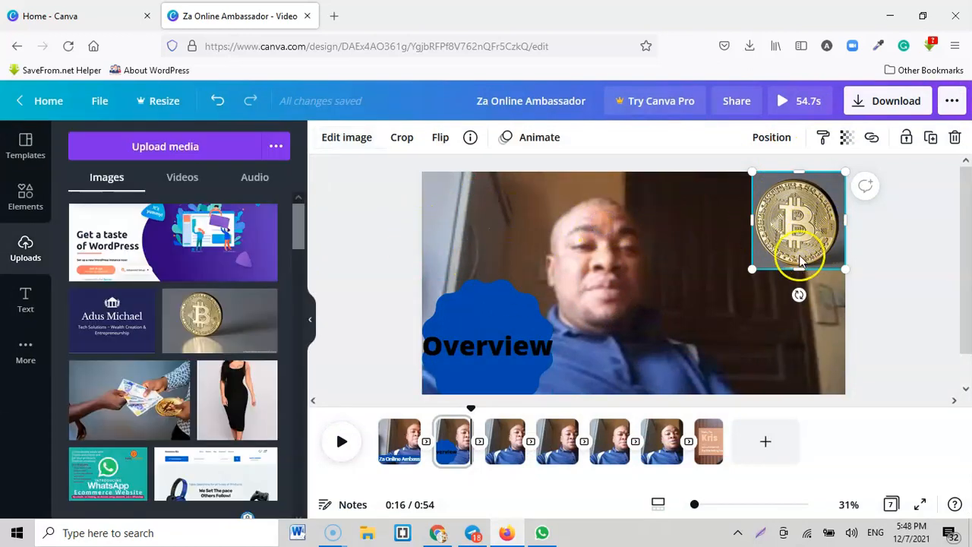
left_click(777, 313)
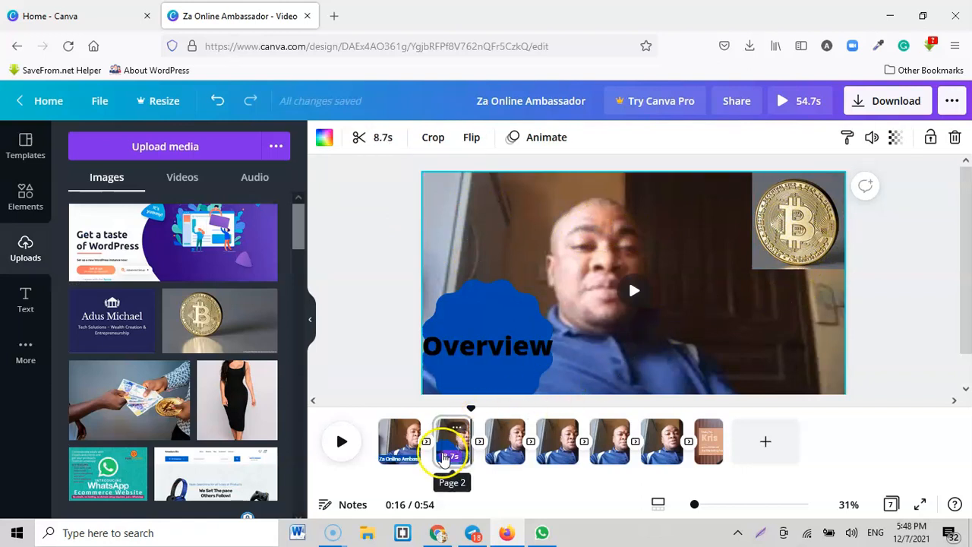
- Play the second segment through its transition into the third segment and pause at 0:18
left_click(453, 445)
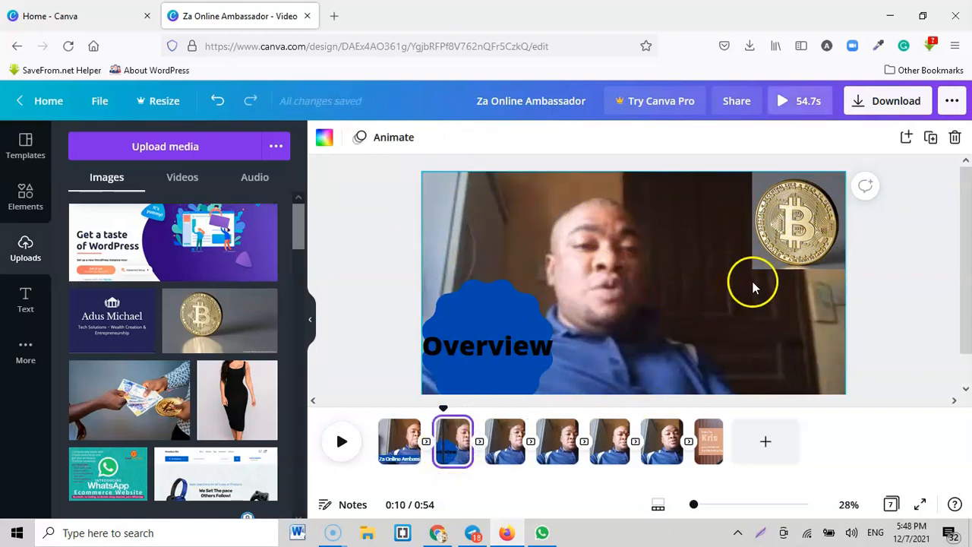
left_click(341, 443)
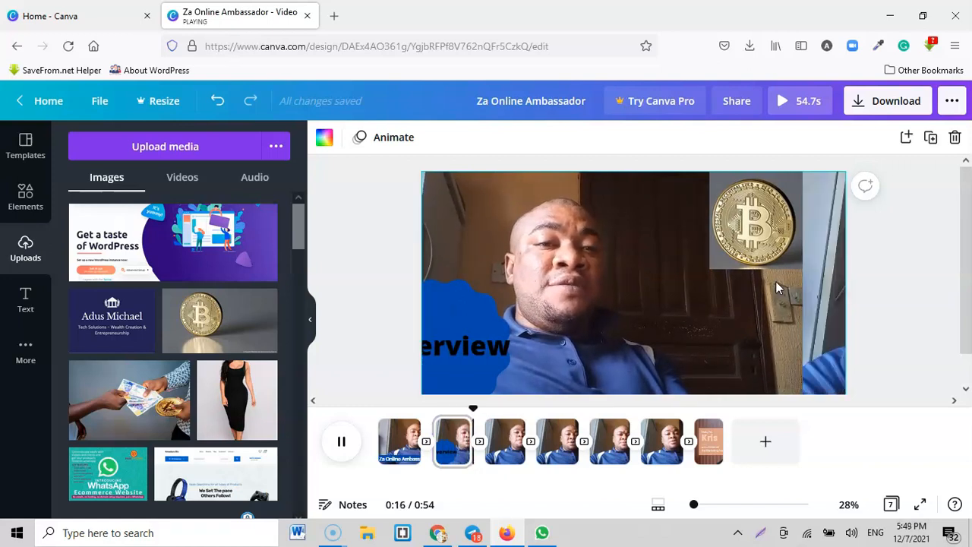
left_click(767, 288)
left_click(612, 328)
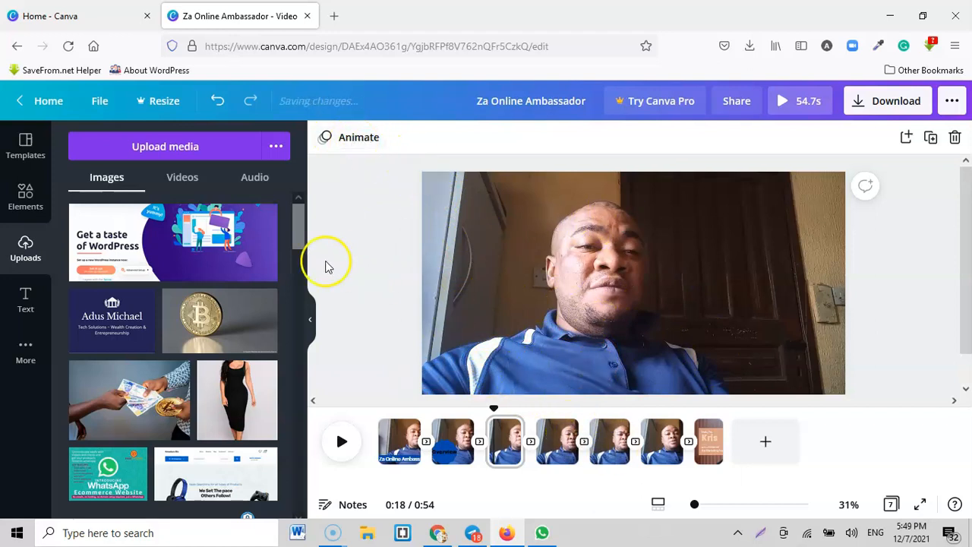
- Add the uploaded "Instrumental Baba You 2 Much" audio and extend it to start at 0:00, covering the whole video
left_click(258, 183)
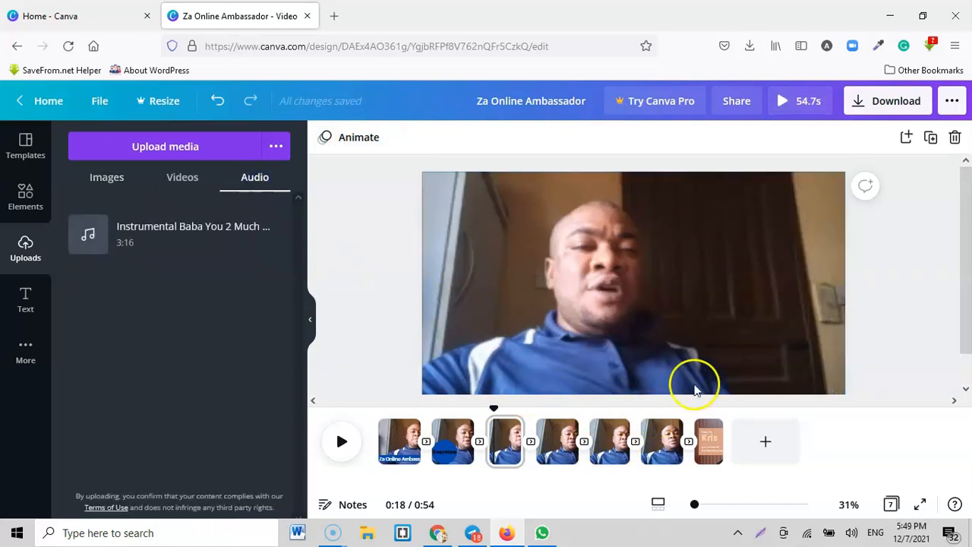
left_click_drag(185, 235, 612, 326)
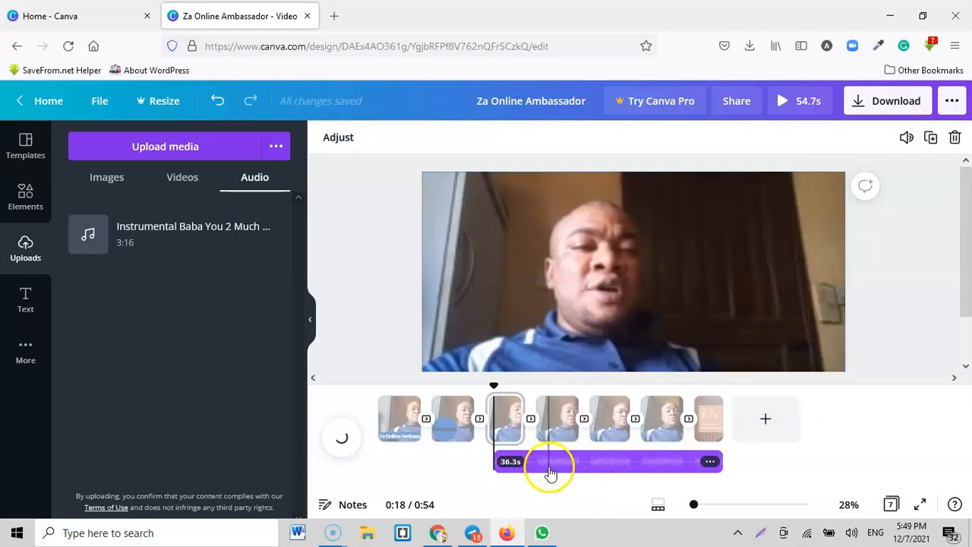
left_click_drag(545, 465, 539, 463)
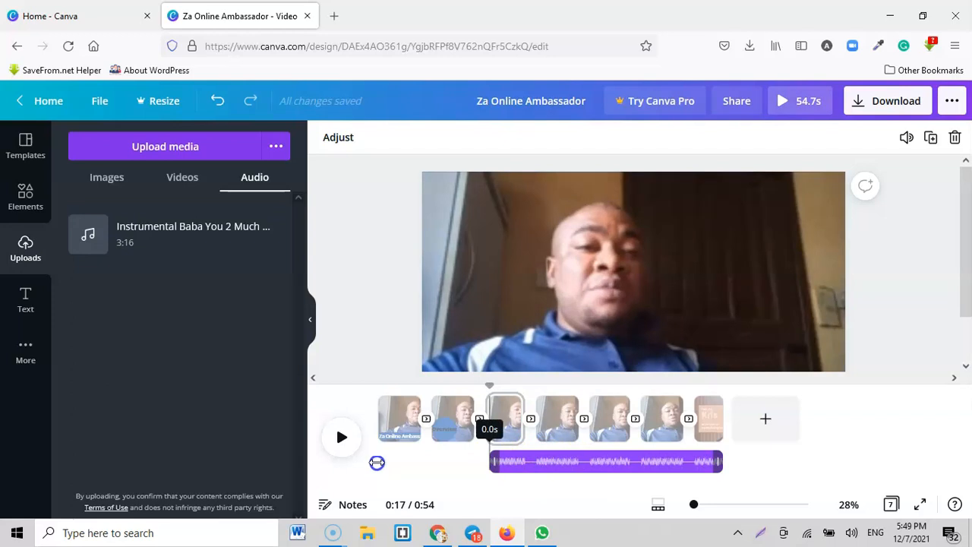
left_click_drag(377, 462, 376, 462)
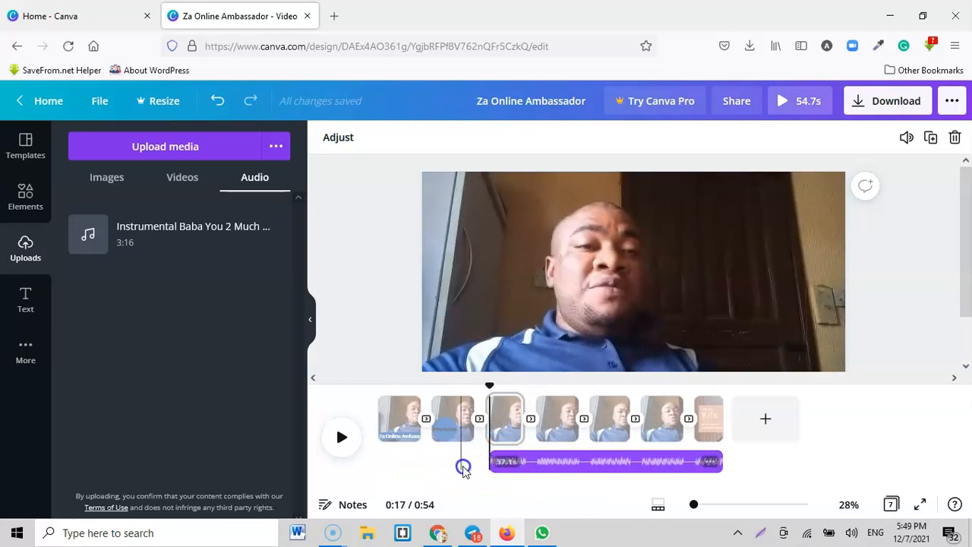
left_click_drag(560, 462, 437, 472)
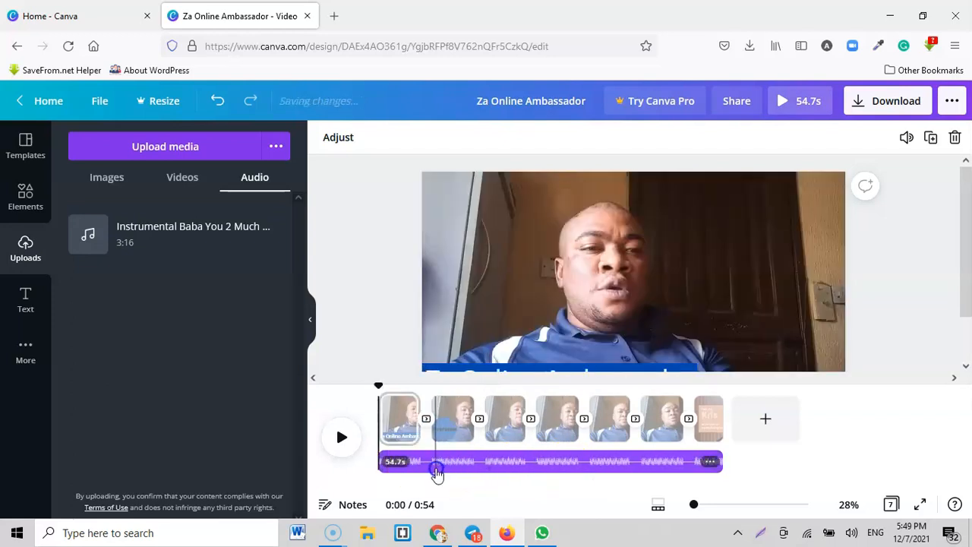
- Mute the original sound of the first video segment
left_click(398, 423)
left_click(649, 267)
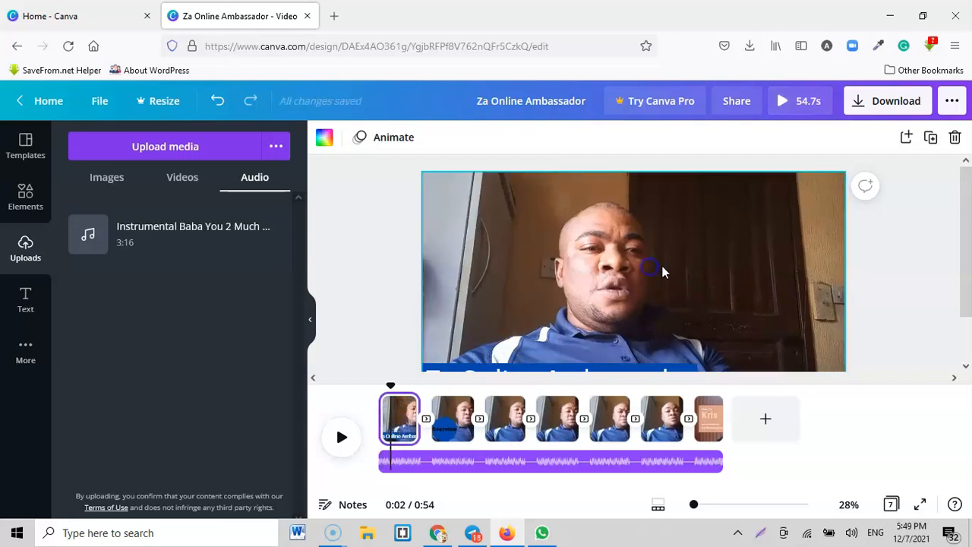
left_click(872, 137)
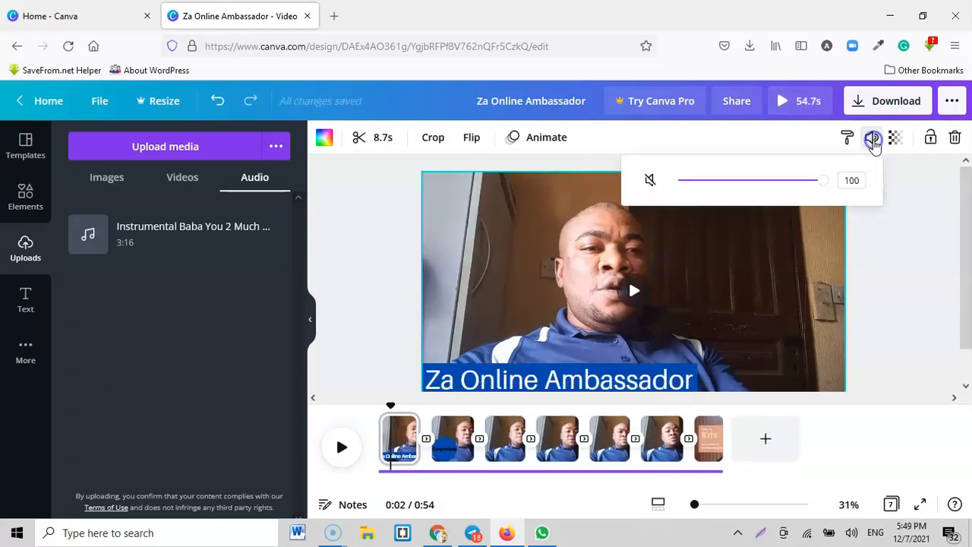
left_click(649, 183)
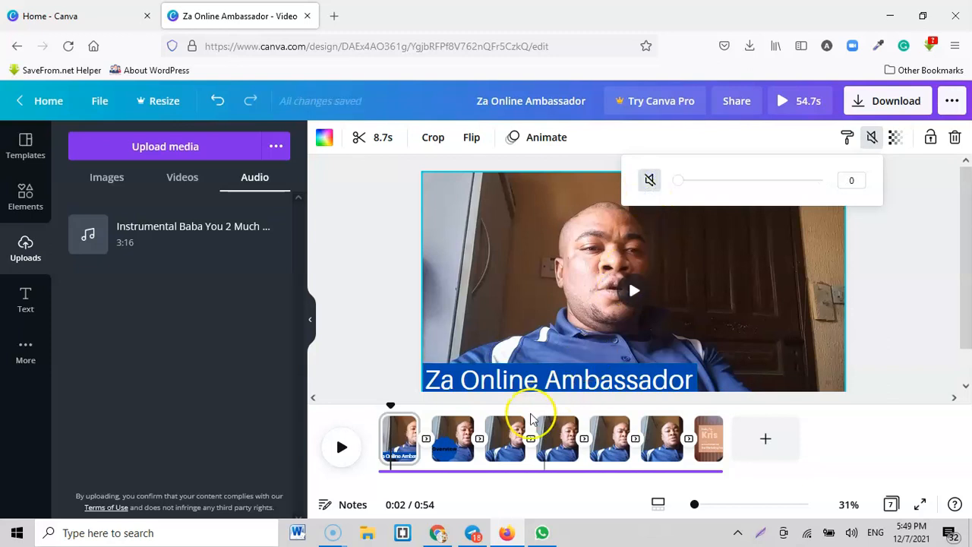
- Mute the original sound of the second video segment
left_click(453, 439)
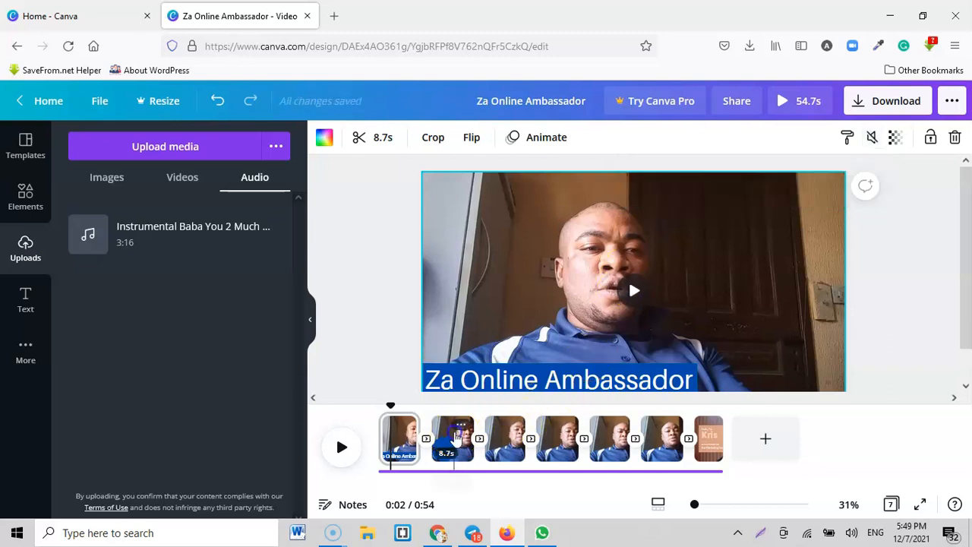
left_click(673, 318)
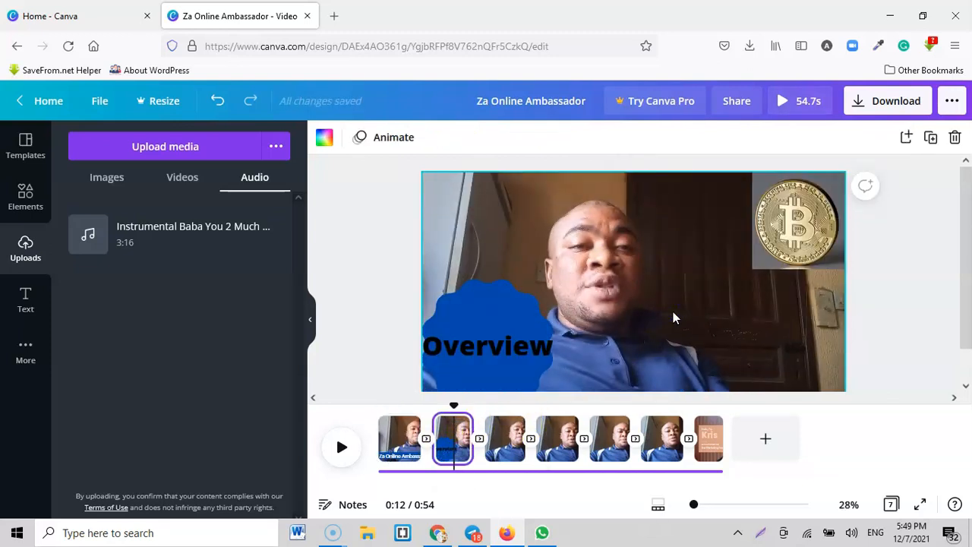
left_click(673, 315)
left_click(870, 145)
left_click(650, 184)
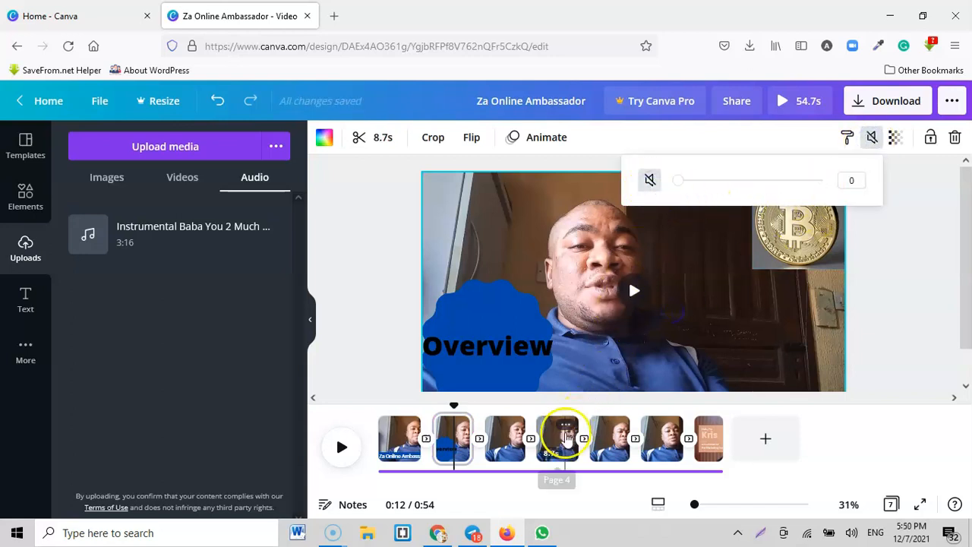
- Play the sixth video segment from 0:44 through its transition into the closing template page and pause at 0:50
left_click(557, 439)
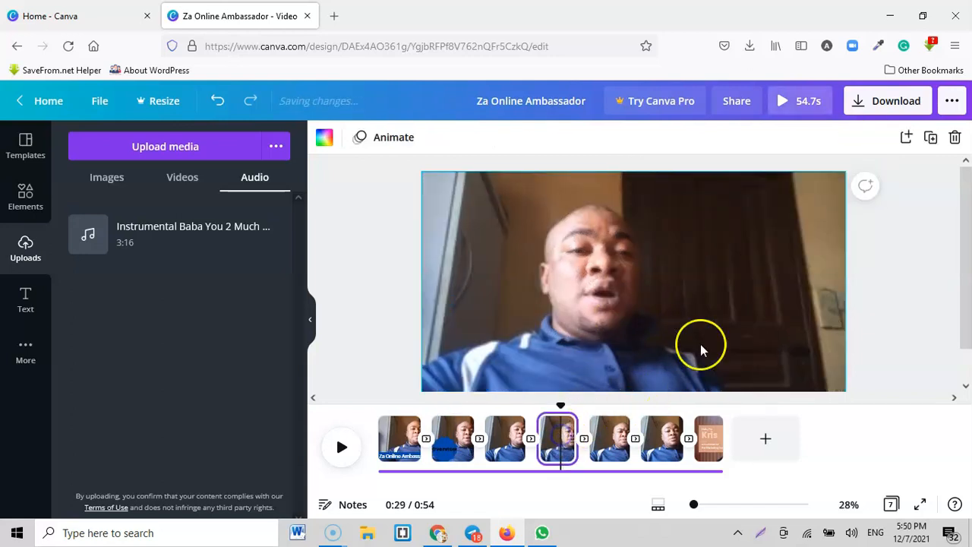
left_click(712, 293)
left_click(661, 439)
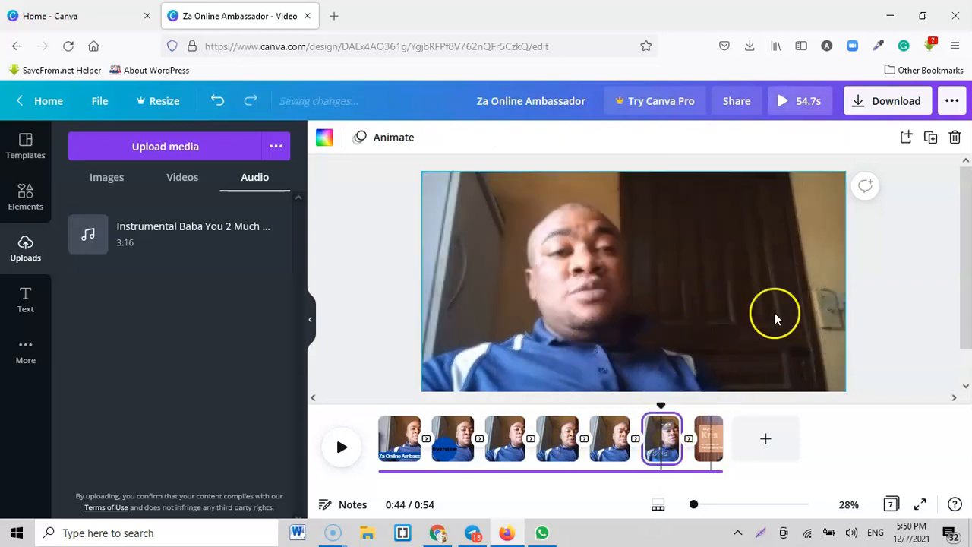
left_click(729, 279)
double_click(729, 283)
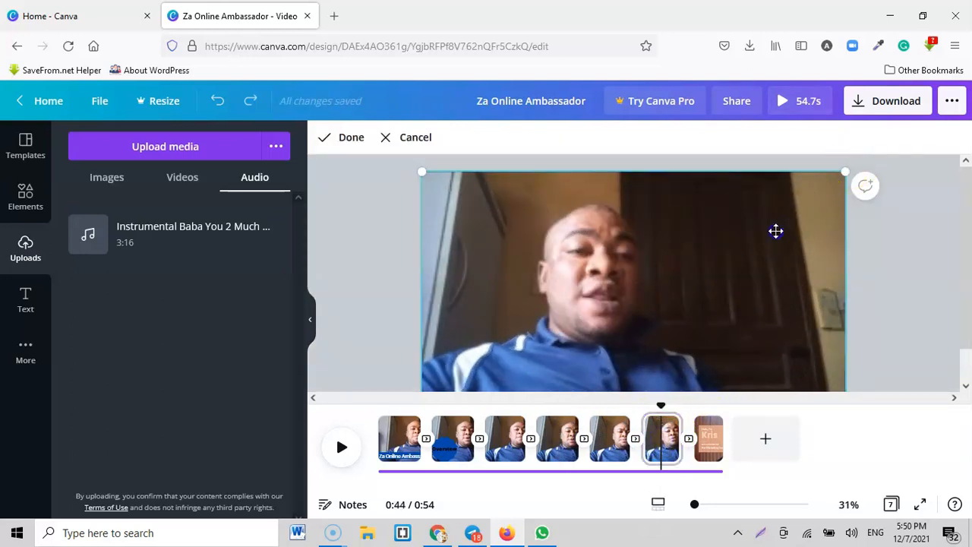
left_click(437, 149)
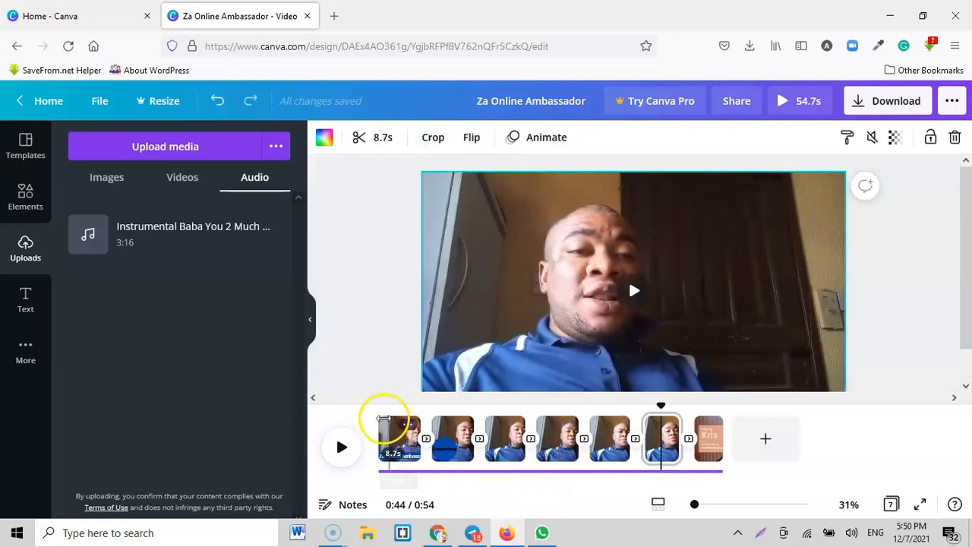
left_click(342, 451)
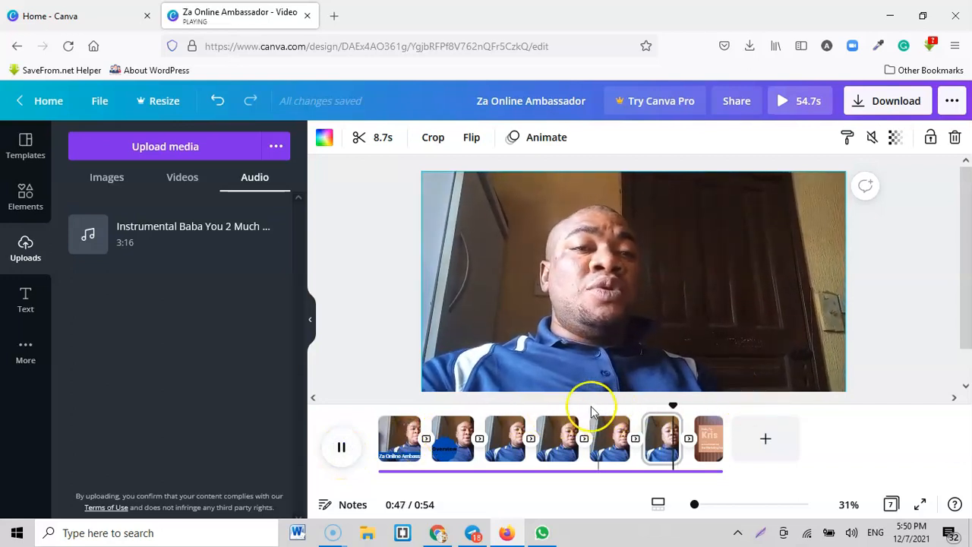
left_click(341, 451)
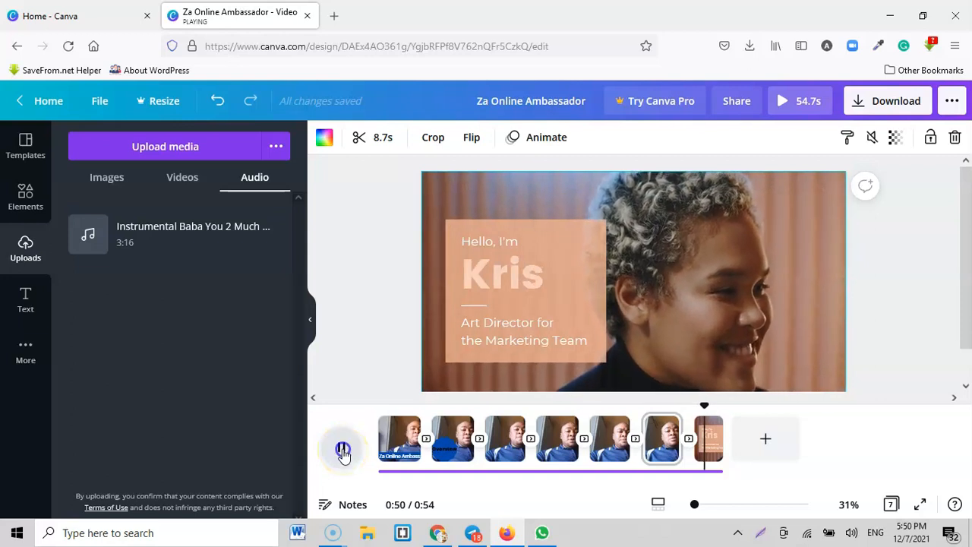
- Preview part of the first video segment with the background music and pause at 0:04
left_click(398, 439)
left_click(343, 451)
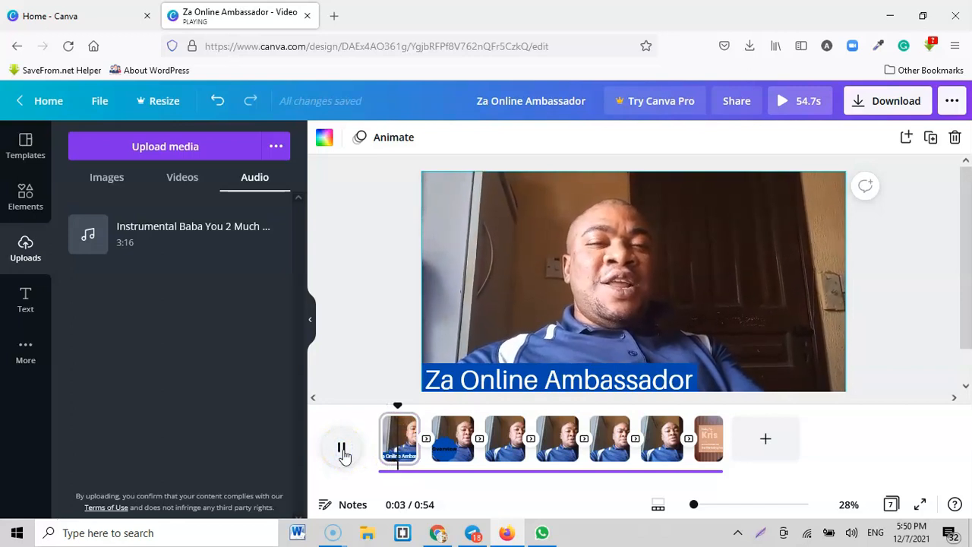
left_click(343, 451)
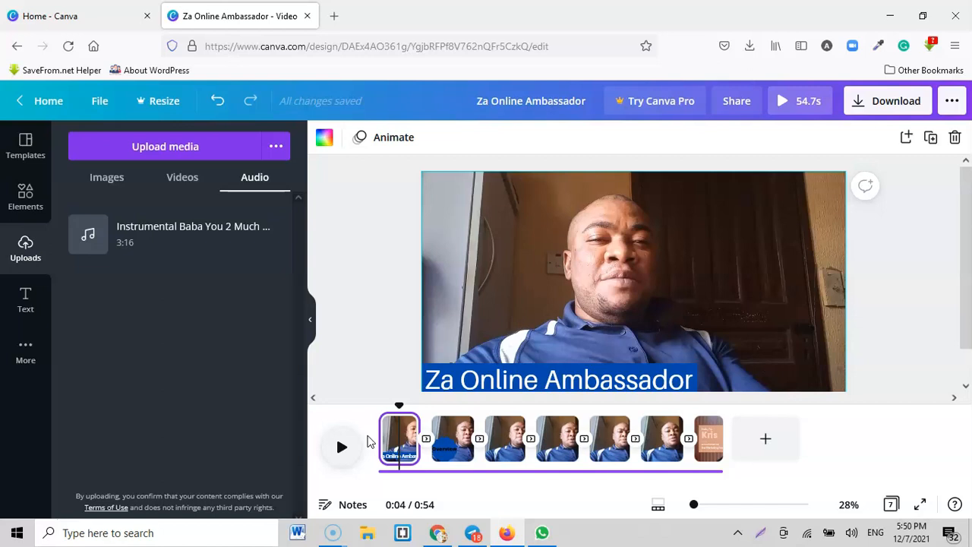
- Add the "Happy Birthday" video template as a new page after the second video segment
left_click(171, 180)
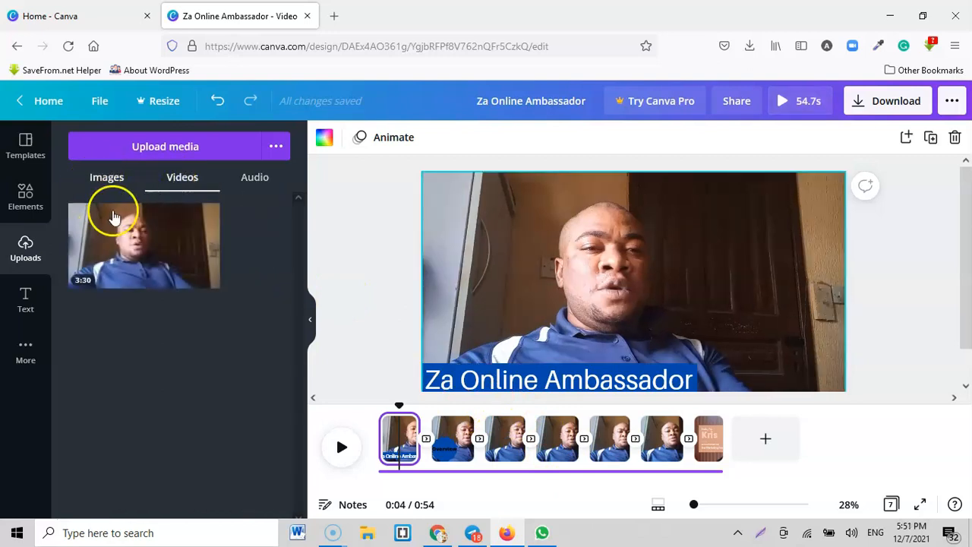
left_click(25, 146)
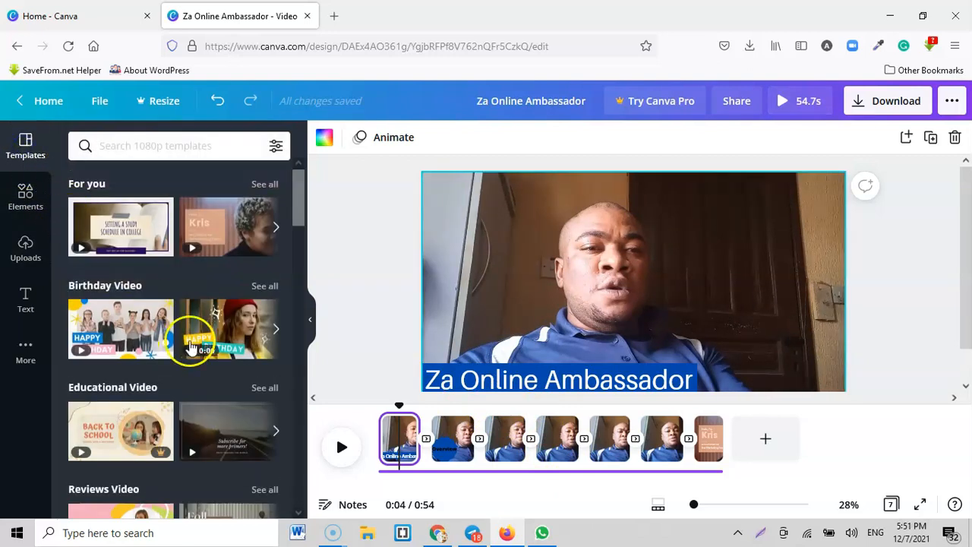
left_click_drag(201, 346, 504, 441)
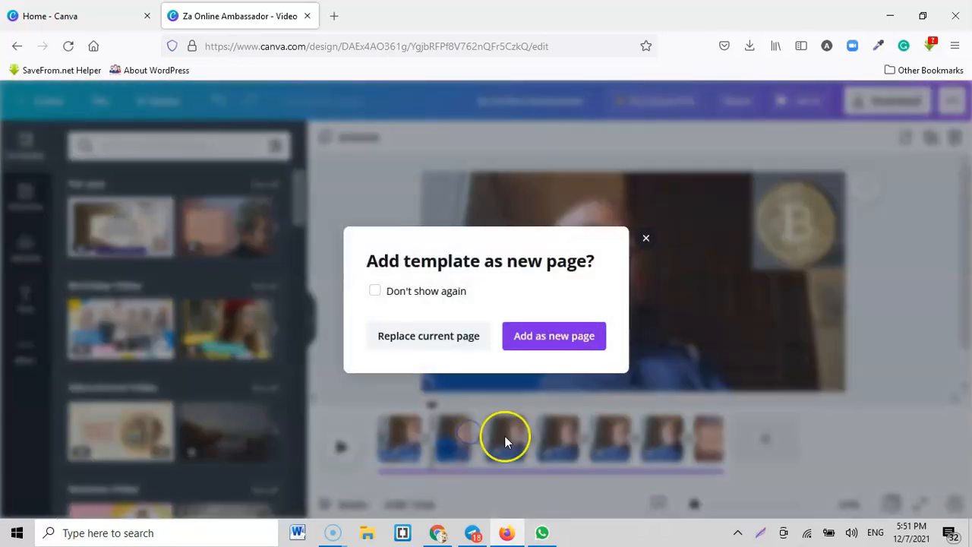
left_click(575, 339)
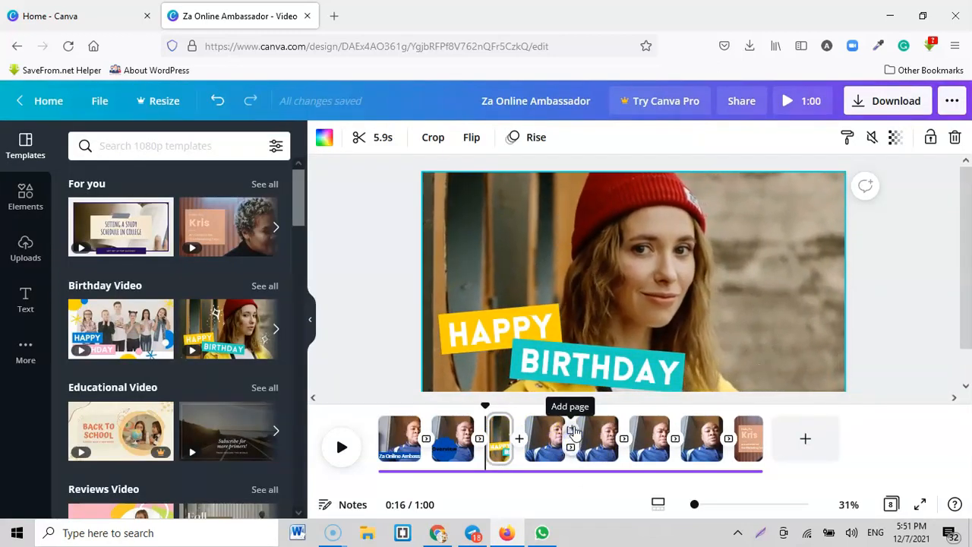
- Insert a "Subscribe for more primers!" template page after the third video segment, followed by a Slide transition
left_click(572, 440)
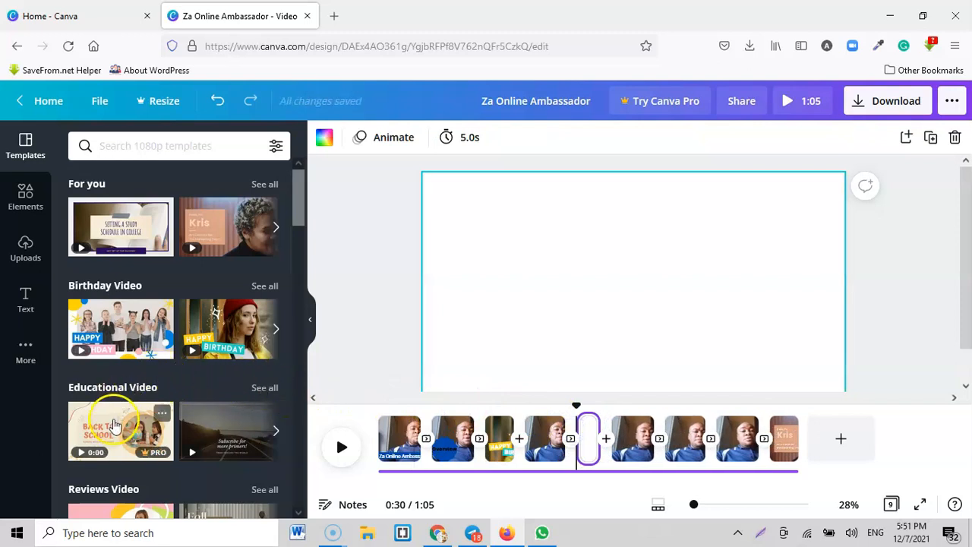
left_click_drag(231, 433, 588, 437)
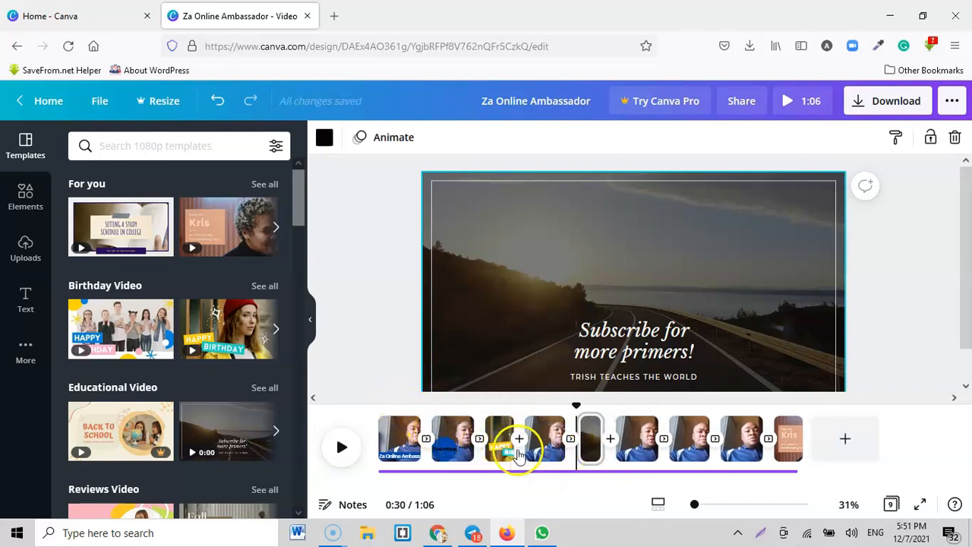
left_click(612, 446)
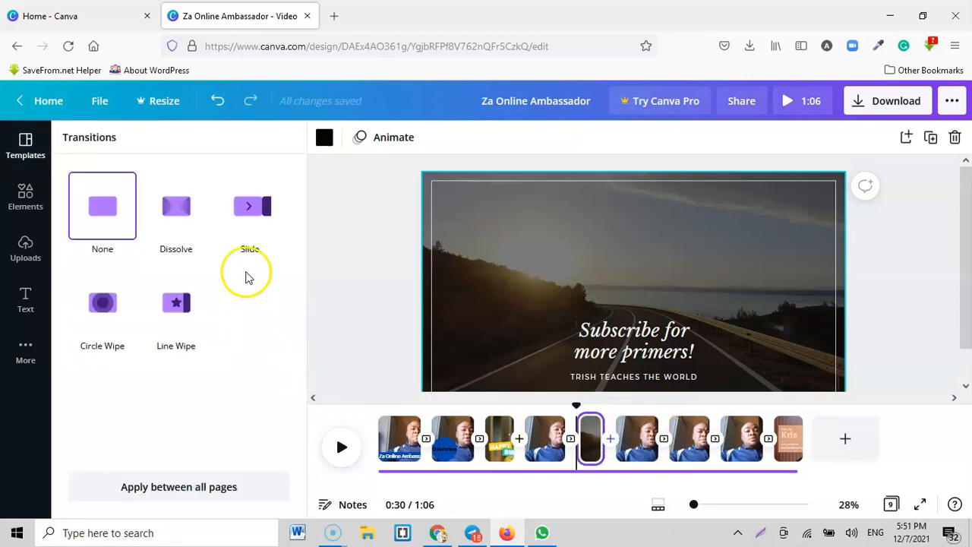
left_click(243, 201)
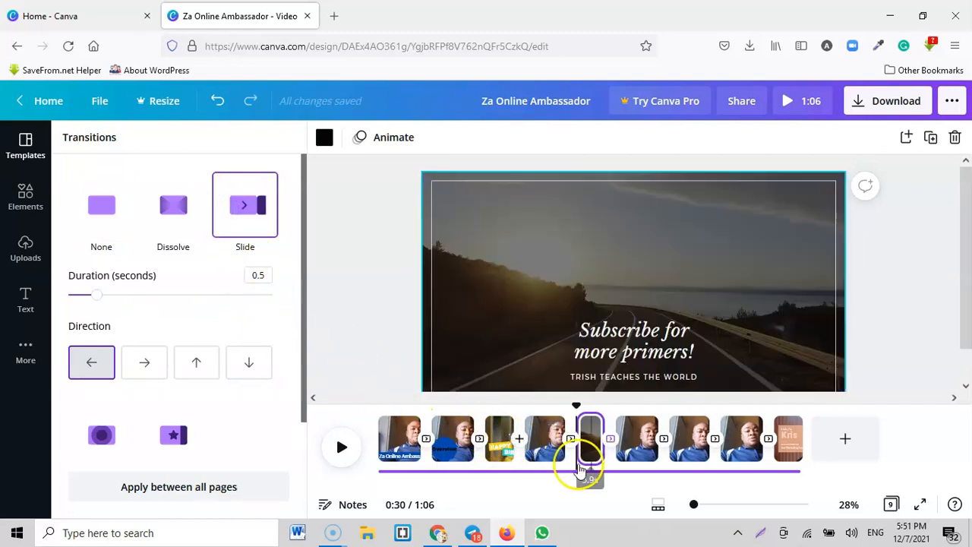
- Add a Slide transition between the "Happy Birthday" page and the third video segment
left_click(522, 431)
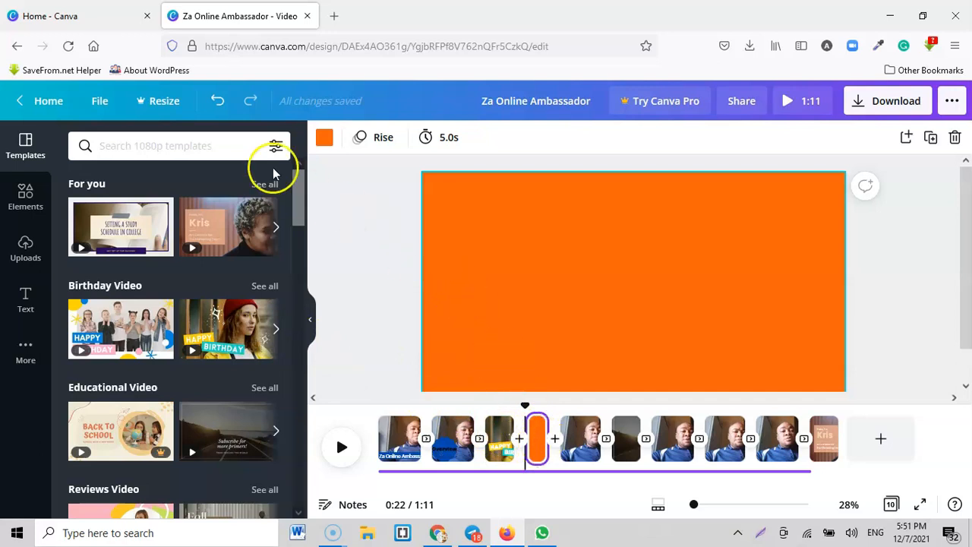
left_click(218, 99)
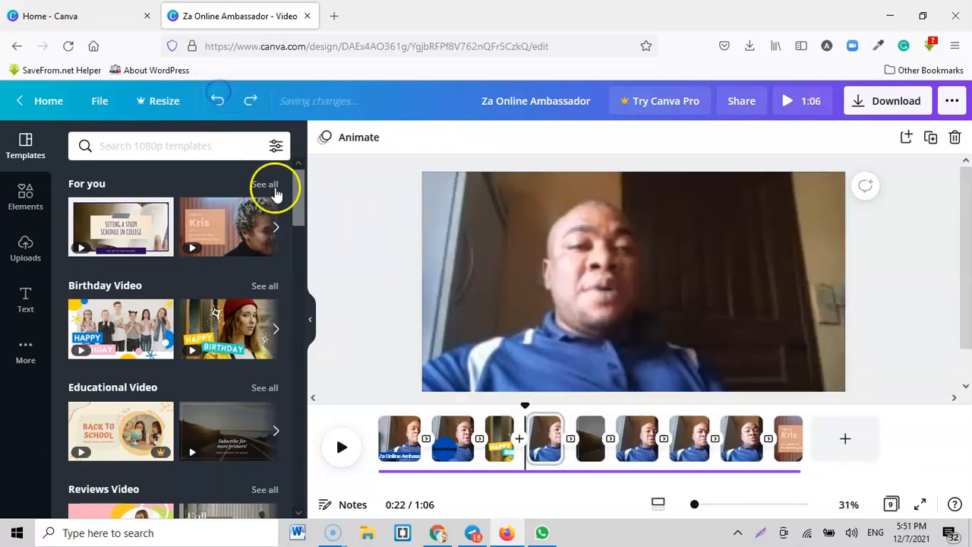
left_click(519, 448)
left_click(244, 209)
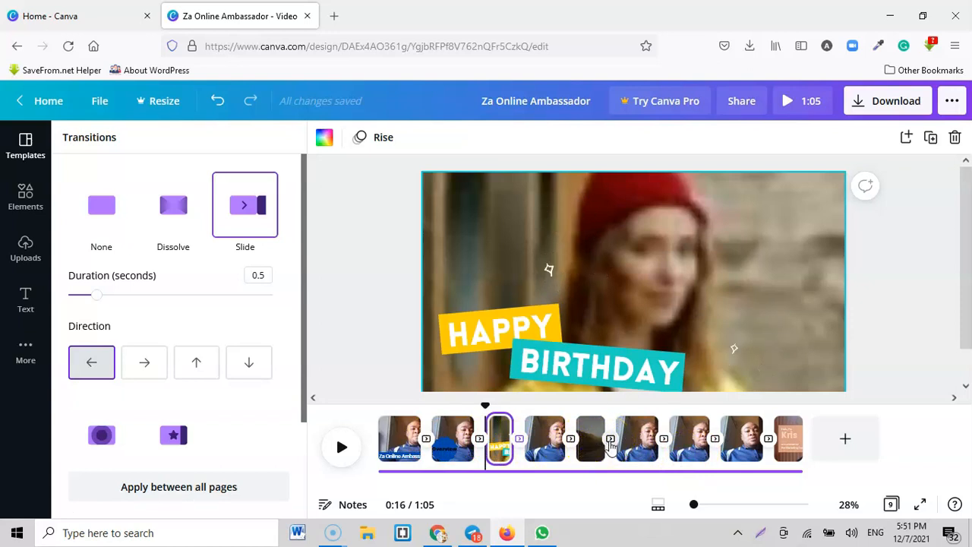
- Insert a "Fall Essentials" template page after the first video segment, followed by a Slide transition
left_click(426, 441)
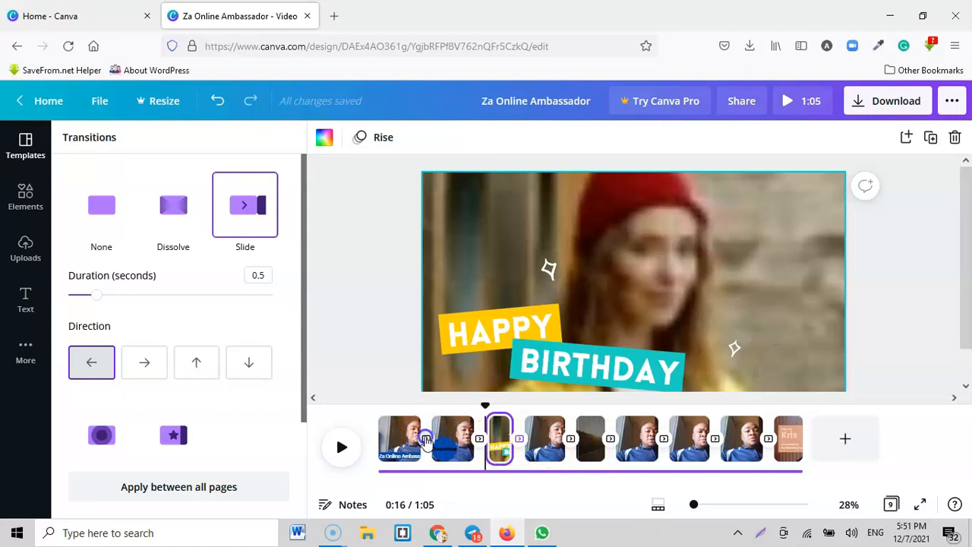
left_click(427, 439)
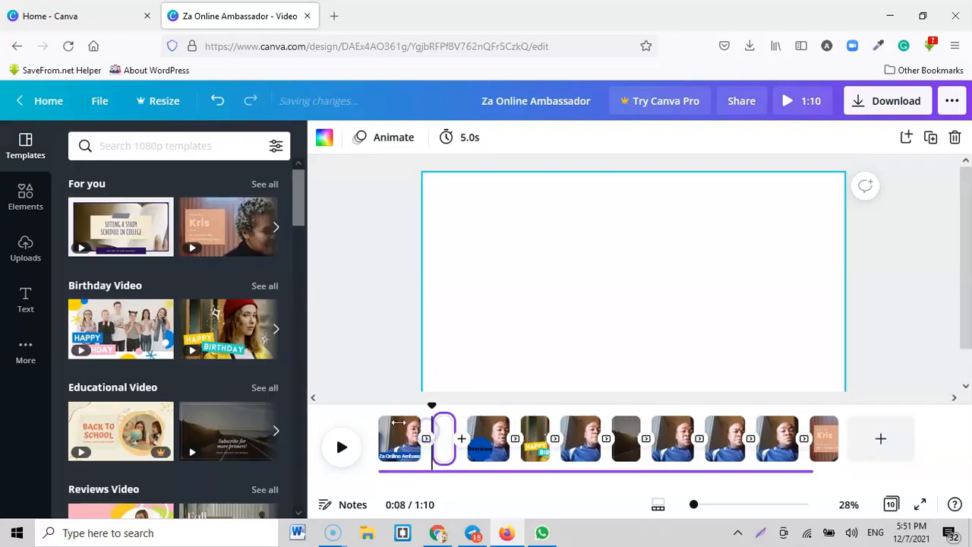
scroll(194, 383, "down", 2)
left_click_drag(219, 380, 439, 440)
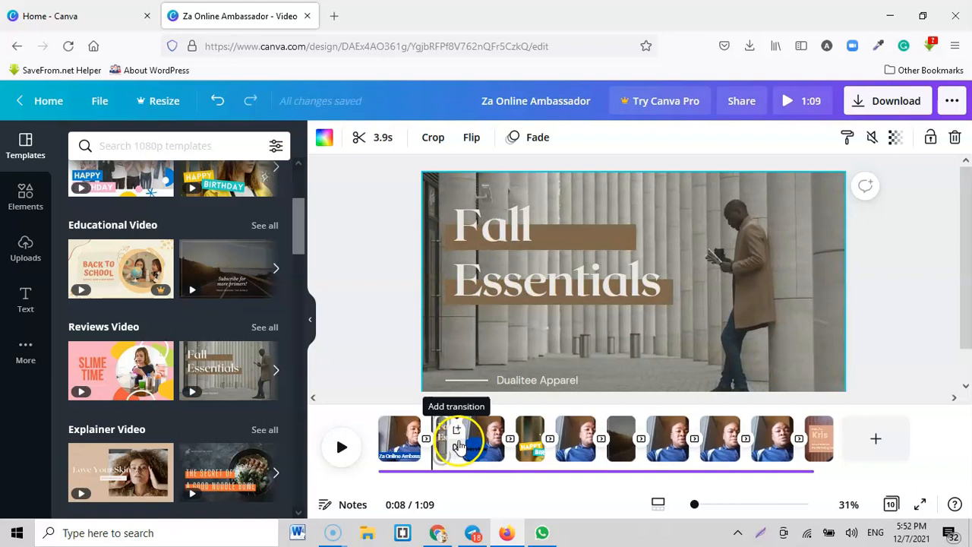
left_click(457, 446)
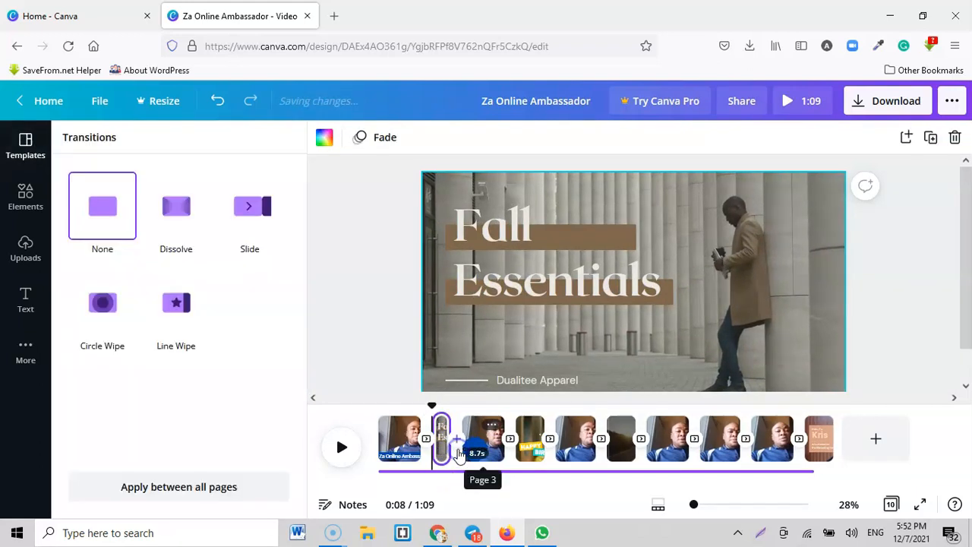
left_click(247, 214)
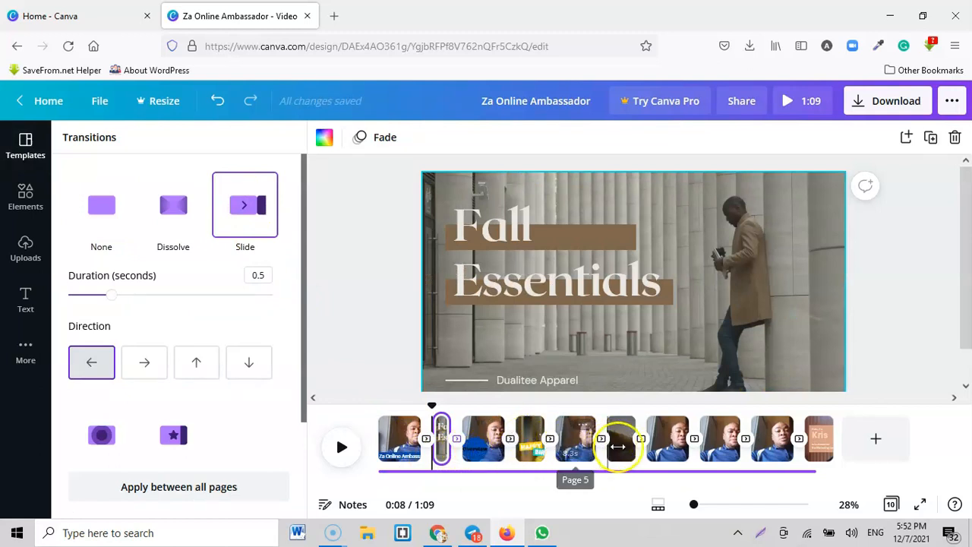
- Insert a "Love Your Skin" template page after the fourth video segment, followed by a Slide transition
left_click(696, 432)
scroll(278, 402, "down", 3)
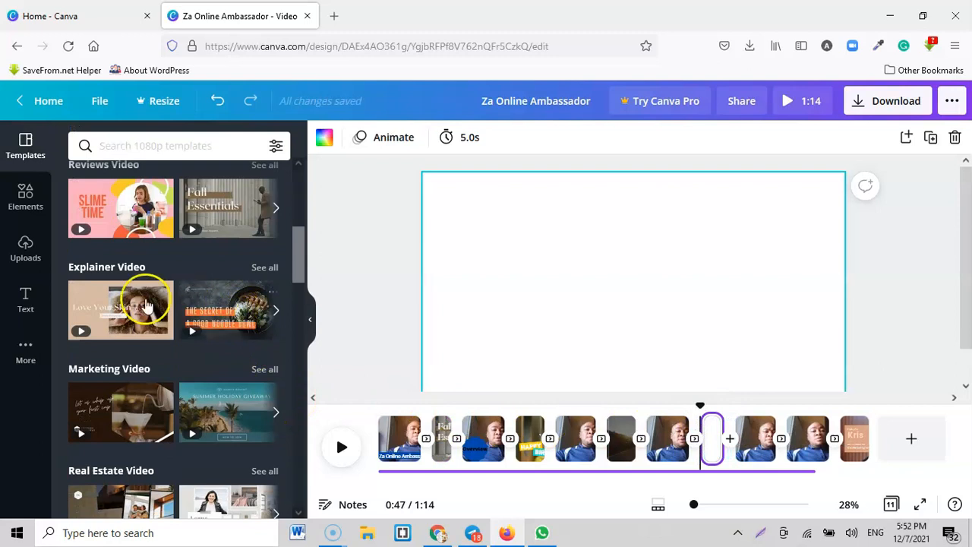
left_click(102, 304)
left_click_drag(103, 305, 709, 443)
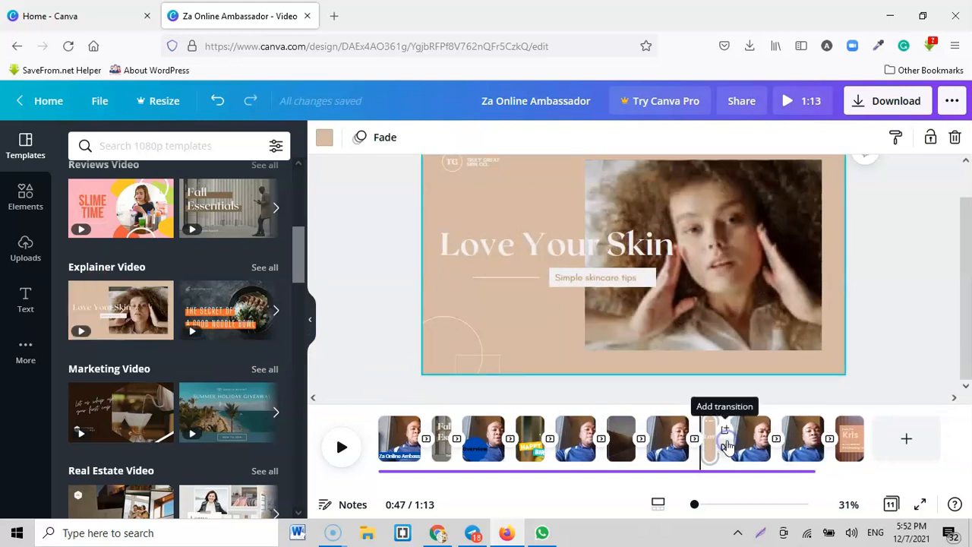
left_click(725, 451)
left_click(261, 216)
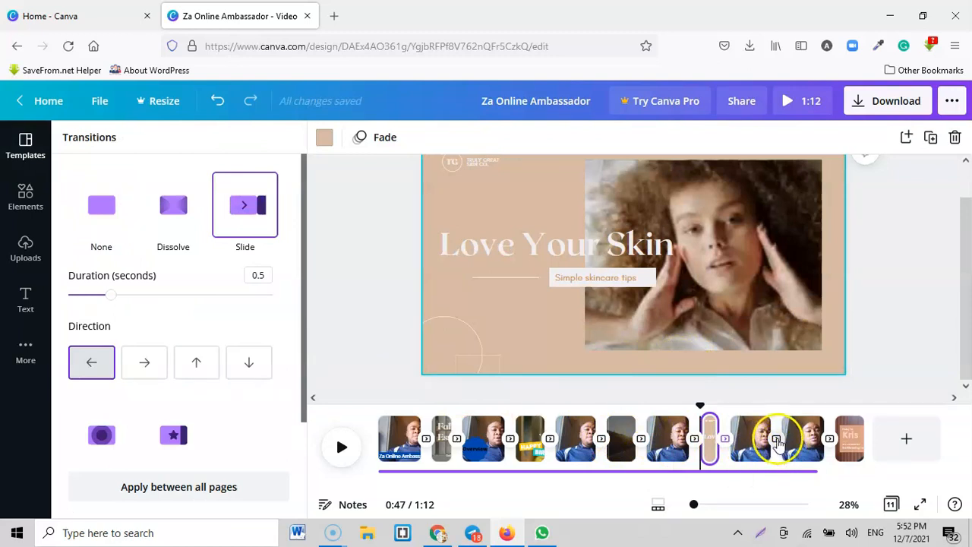
- Insert a page after the fifth video segment and apply the "Grand Christmas Sale" template to it
left_click(778, 440)
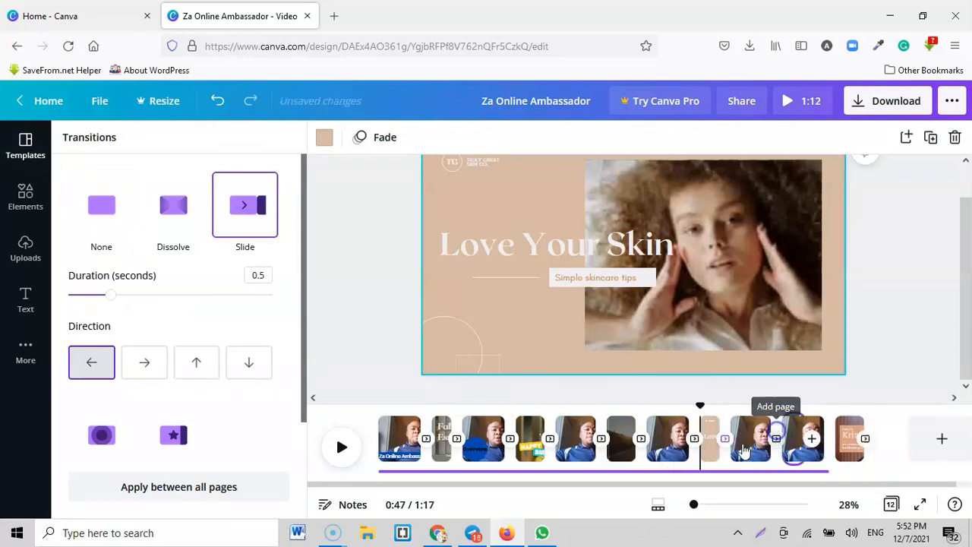
scroll(256, 342, "down", 3)
scroll(244, 358, "down", 2)
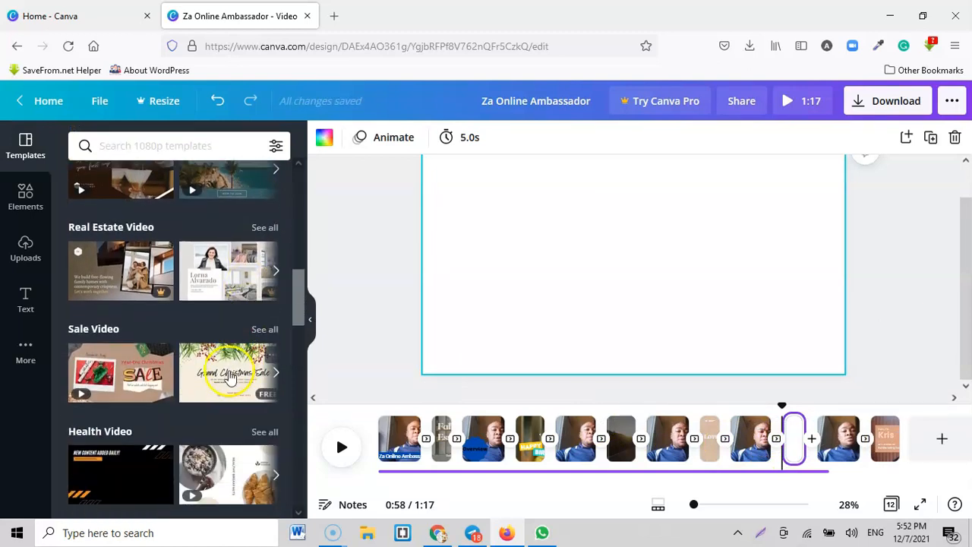
left_click_drag(230, 377, 283, 391)
left_click_drag(594, 425, 784, 445)
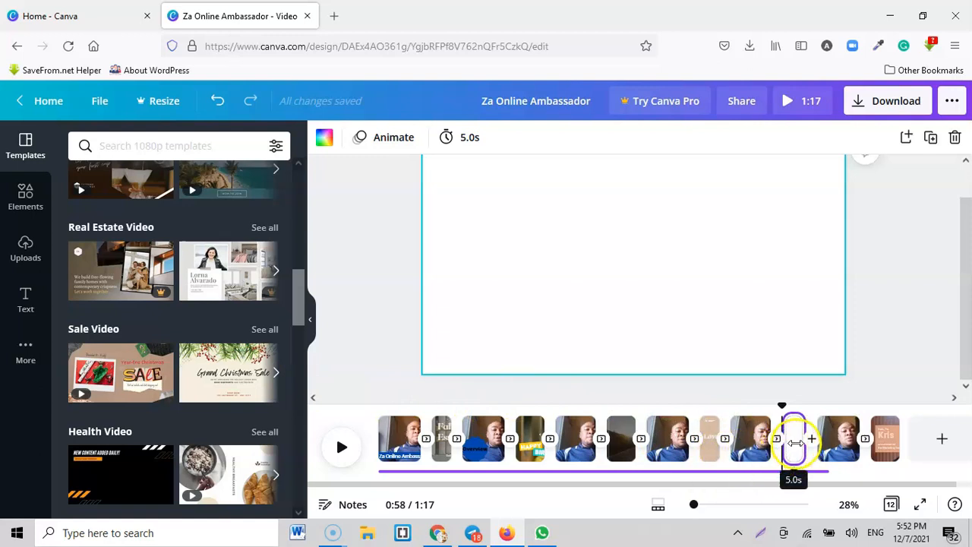
left_click(795, 443)
left_click_drag(228, 372, 794, 433)
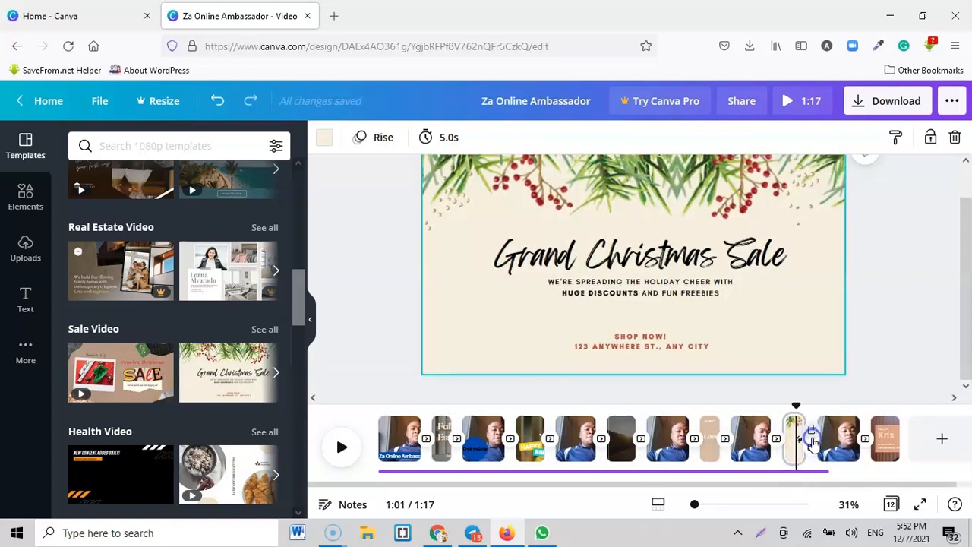
- Add a Slide transition between the "Grand Christmas Sale" page and the sixth video segment
left_click(810, 449)
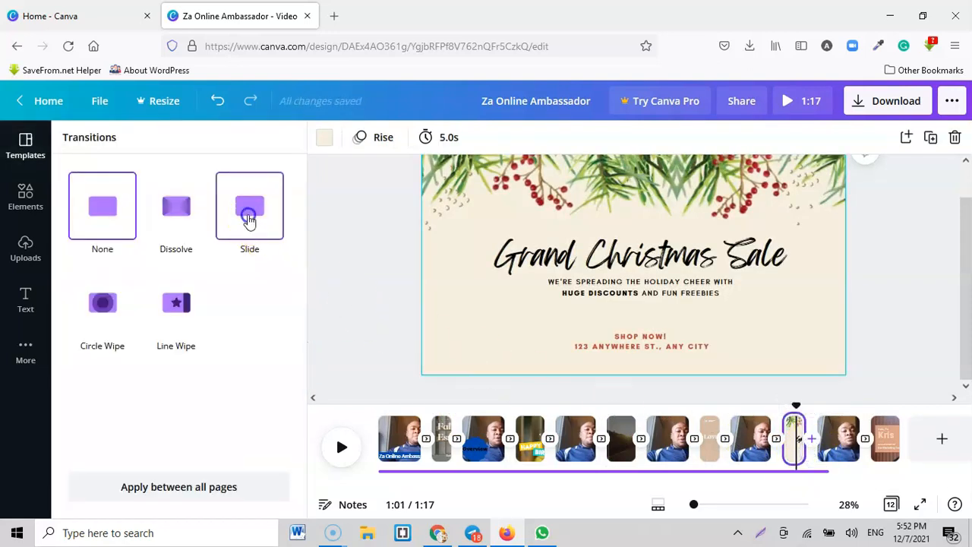
left_click(249, 219)
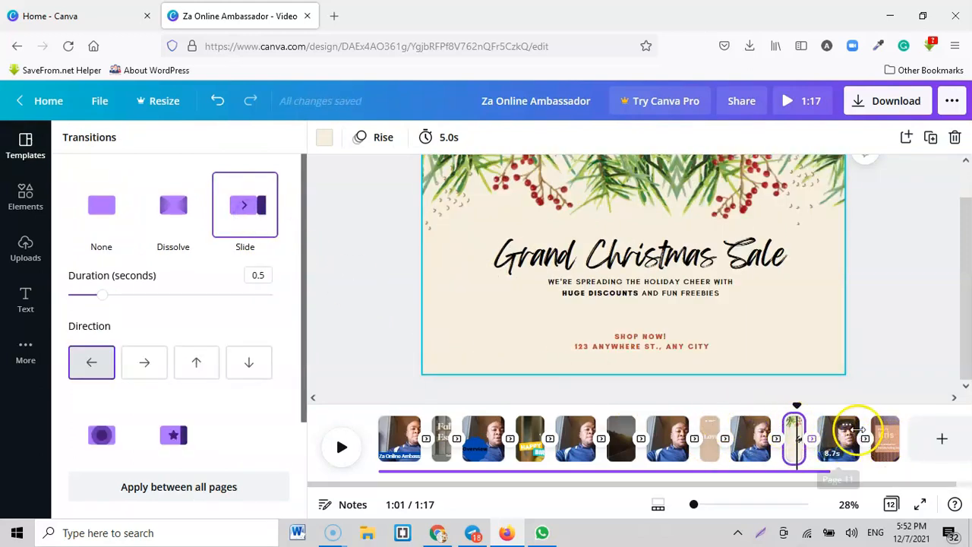
mouse_move(967, 287)
left_mouse_down()
mouse_move(968, 252)
mouse_move(967, 305)
left_mouse_up()
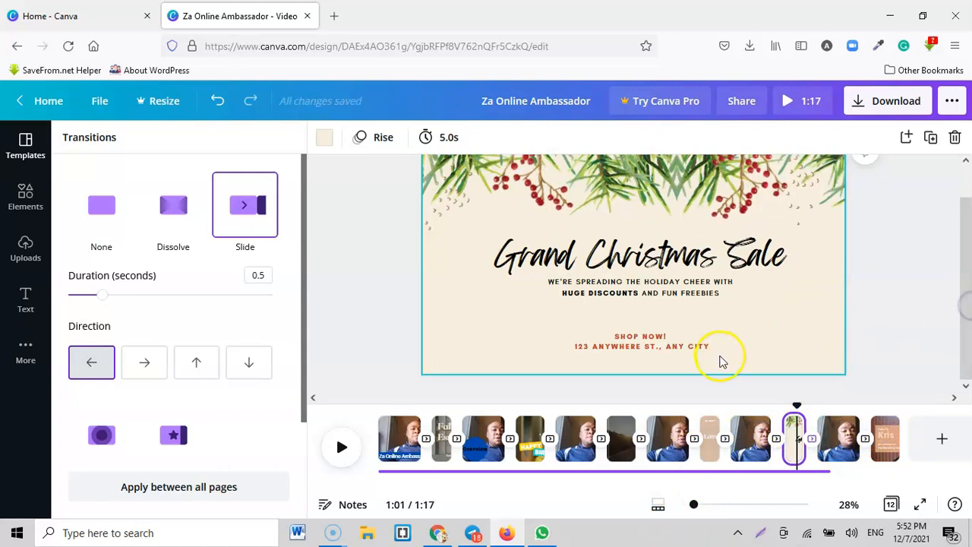
scroll(444, 455, "right", 1)
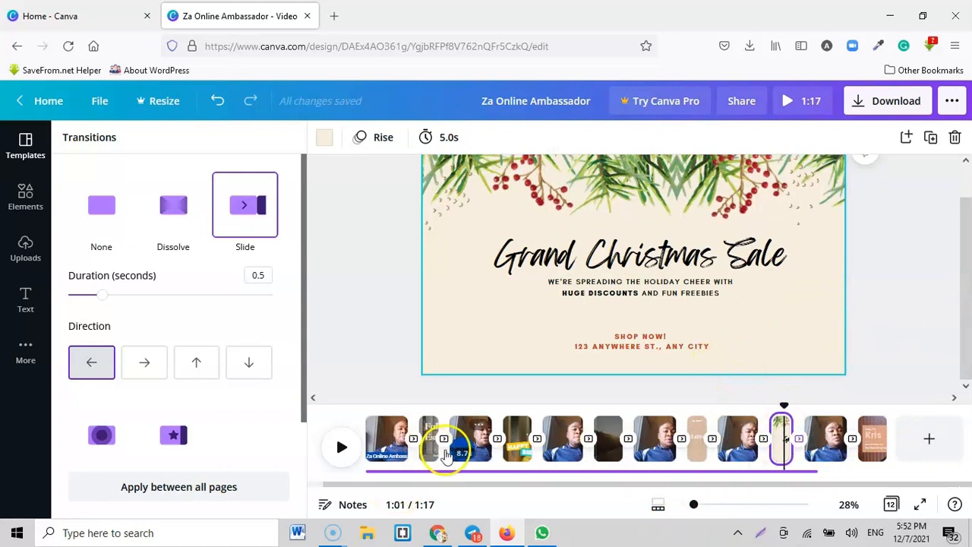
- Lower the background music track's volume to 2 while playing the video from the fifth page of the timeline
left_click_drag(696, 509, 692, 509)
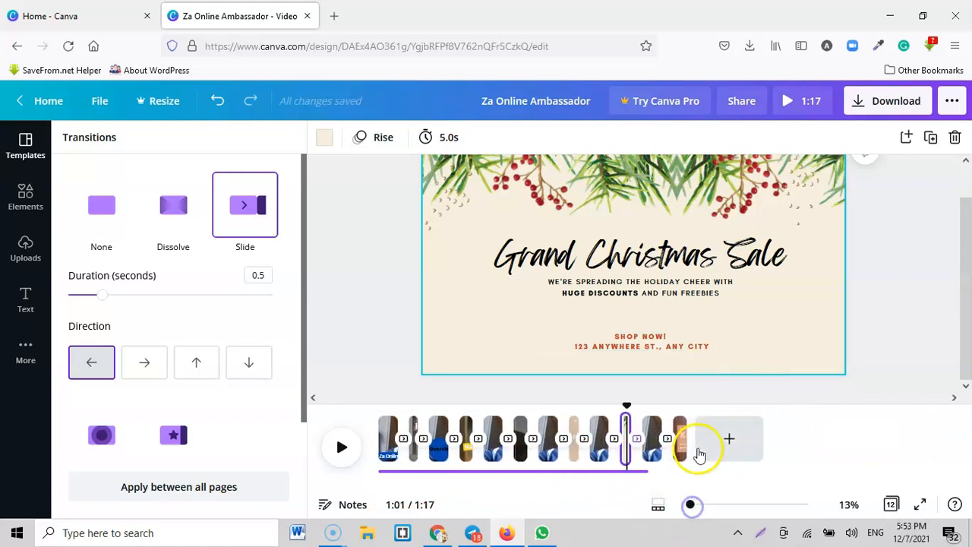
left_click(539, 472)
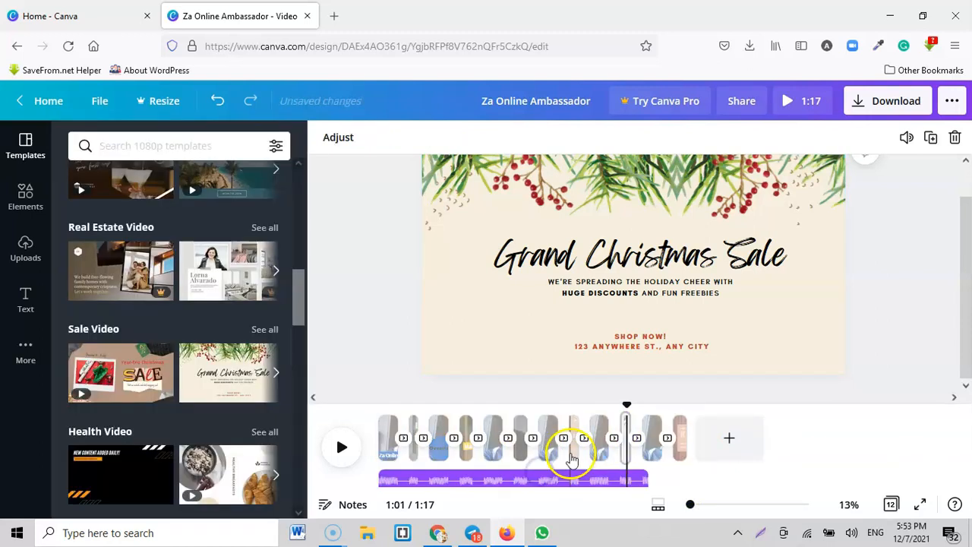
left_click(484, 465)
left_click(743, 336)
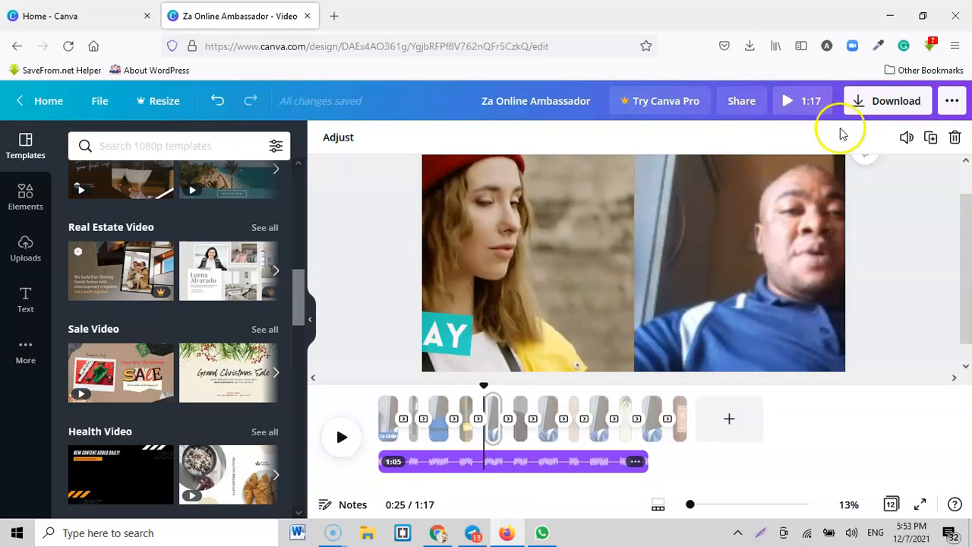
left_click(908, 139)
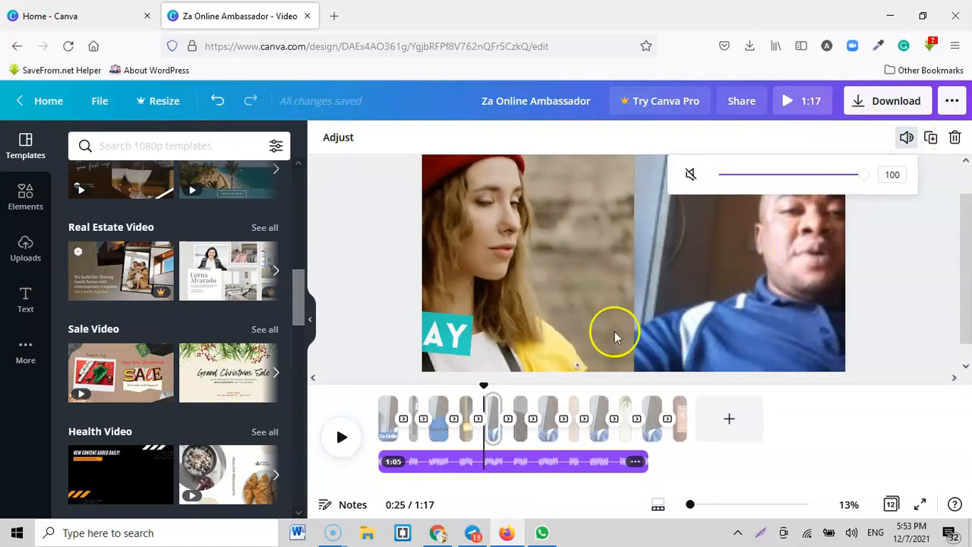
left_click(341, 437)
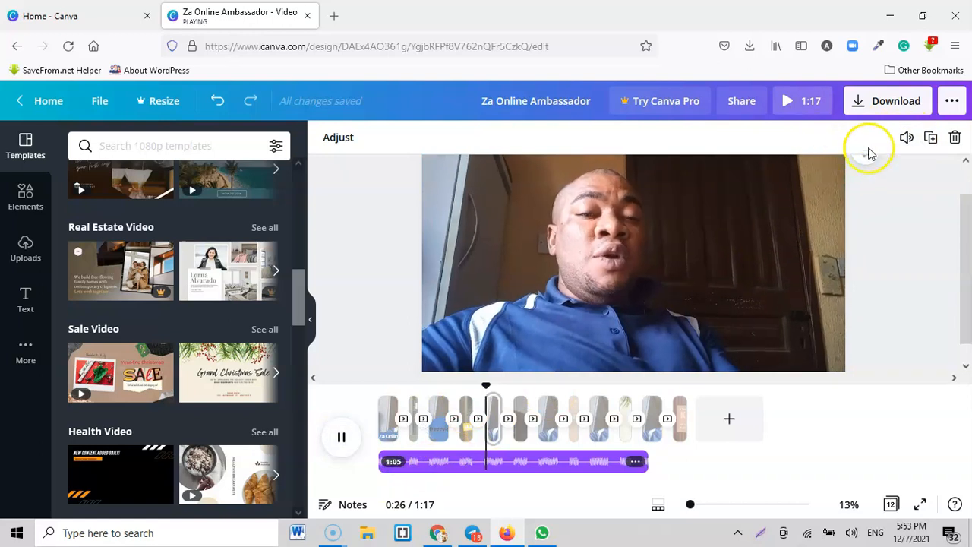
left_click(904, 138)
left_click_drag(864, 177, 729, 182)
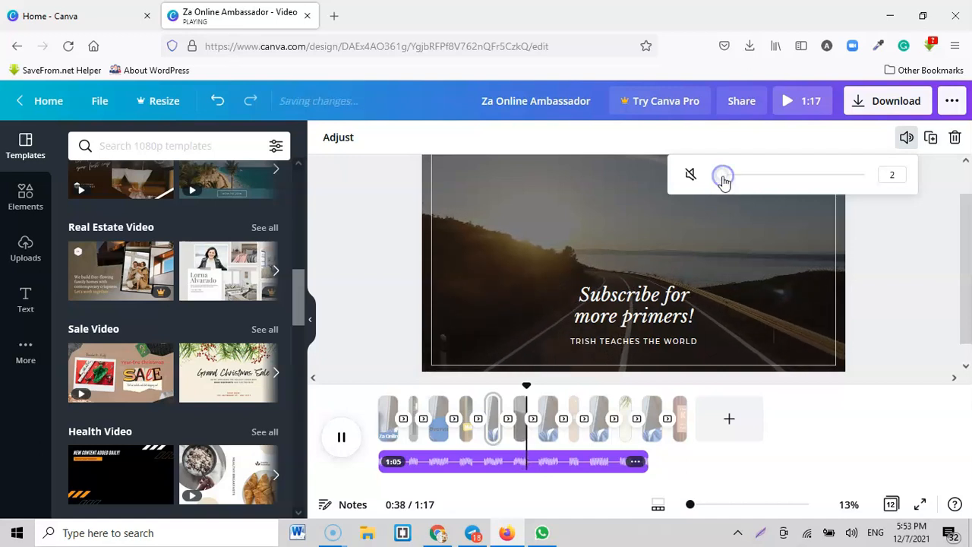
left_click_drag(722, 178, 727, 182)
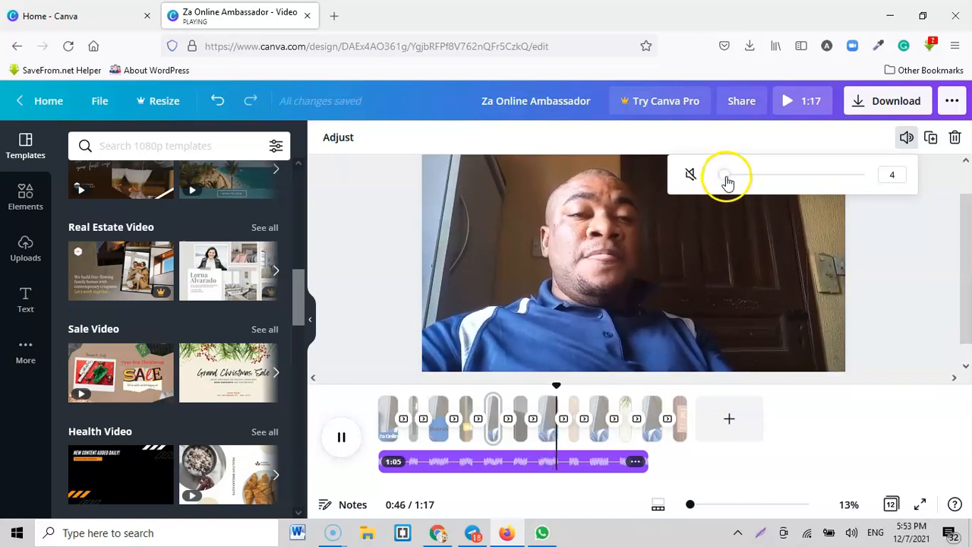
left_click_drag(726, 178, 723, 185)
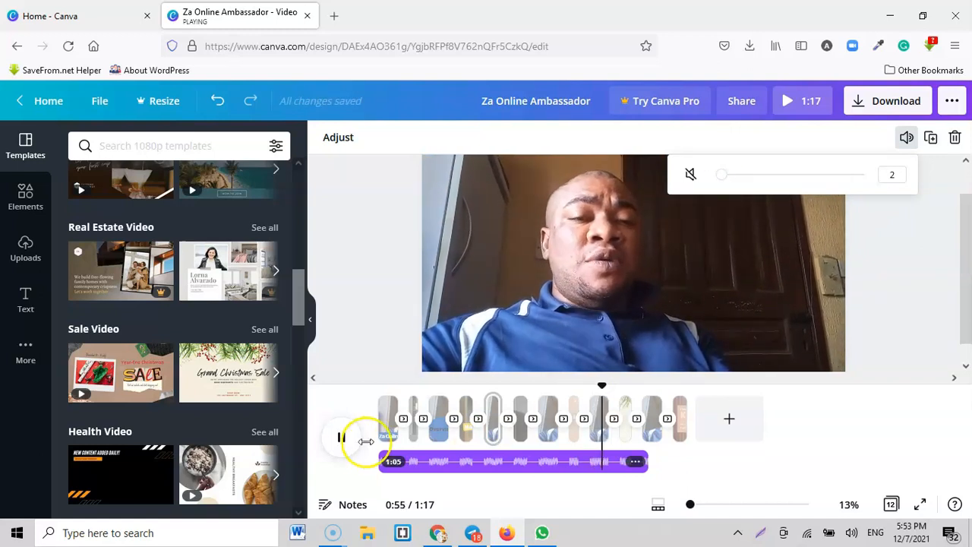
left_click(341, 438)
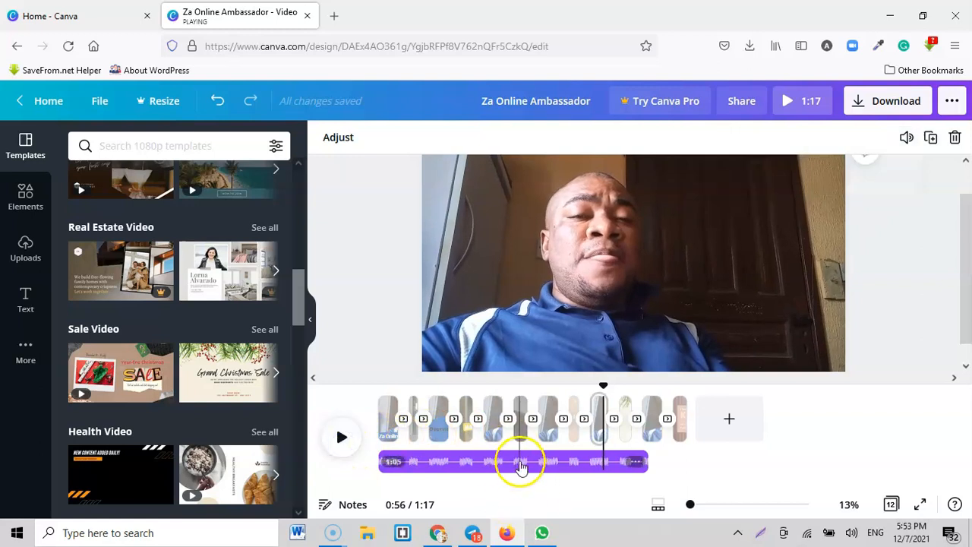
- Unmute the video in the first segment at volume 100 and play it with the background music
left_click(386, 423)
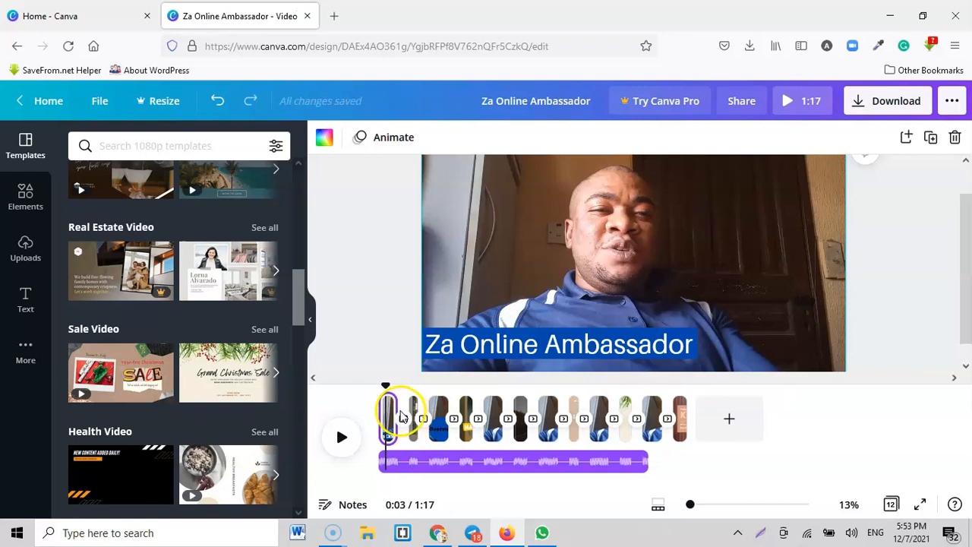
left_click(688, 261)
left_click(872, 142)
left_click(652, 182)
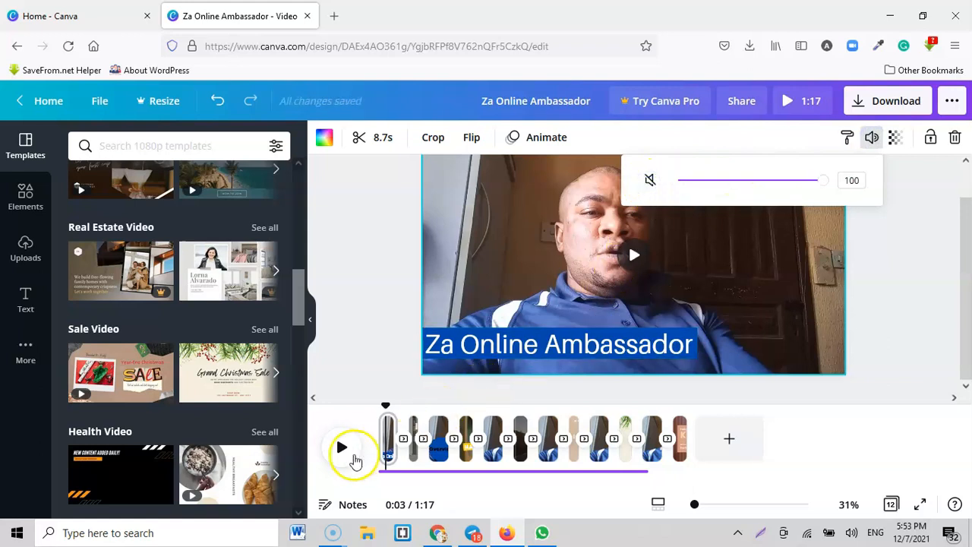
left_click(345, 458)
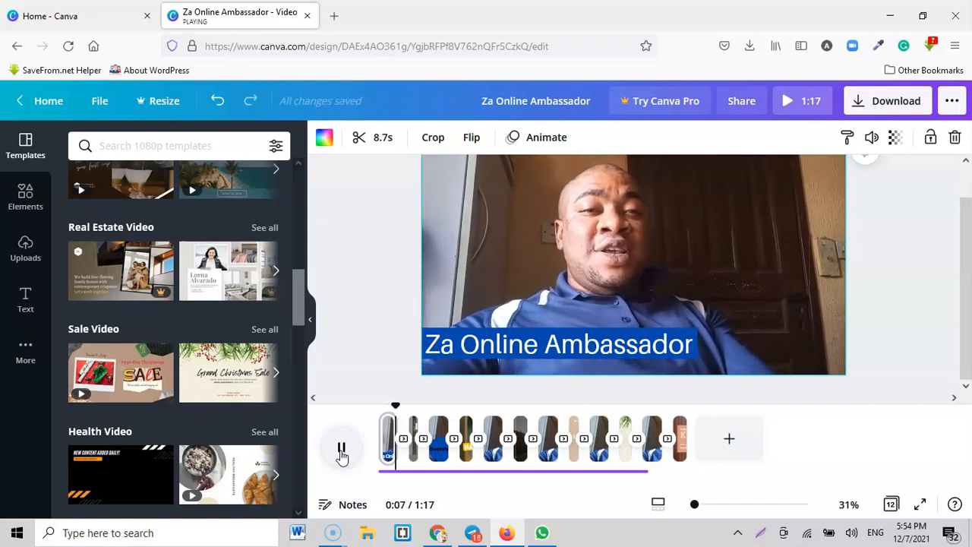
left_click(342, 451)
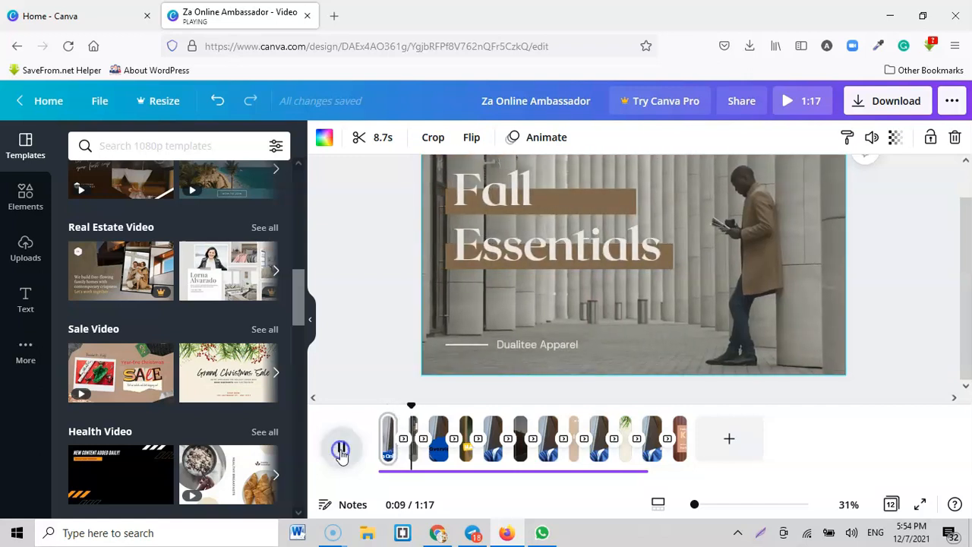
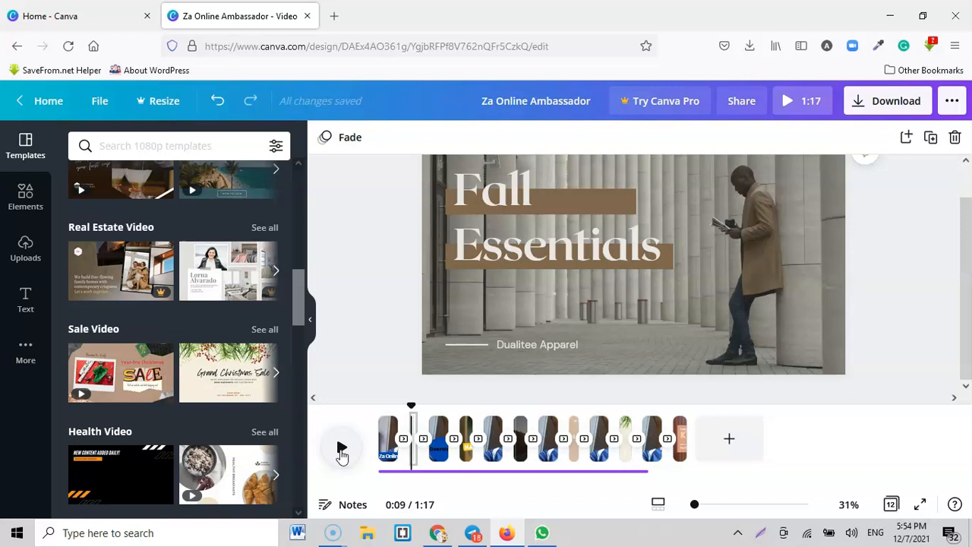
- Play the video from the first segment into the "Overview" segment, and look through the uploaded images and videos
scroll(876, 274, "up", 2)
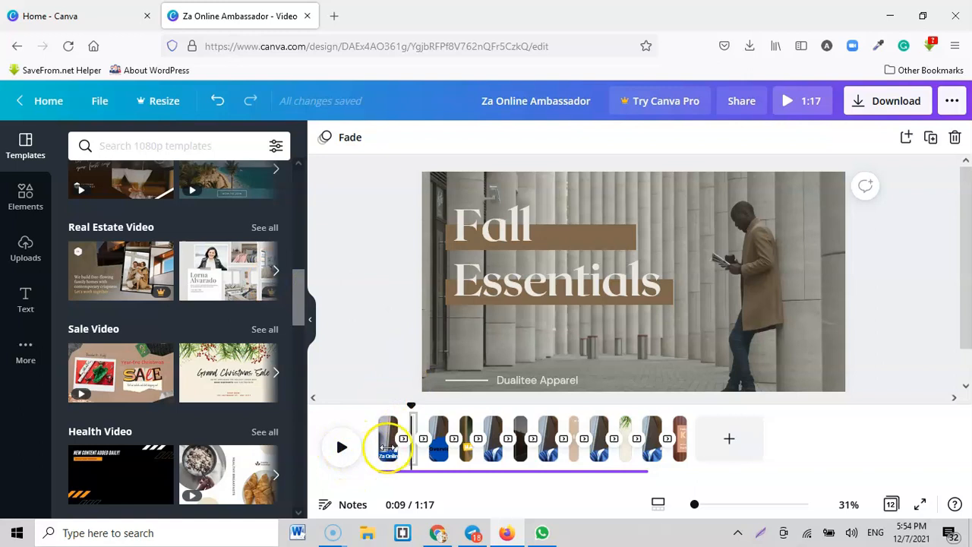
left_click(387, 446)
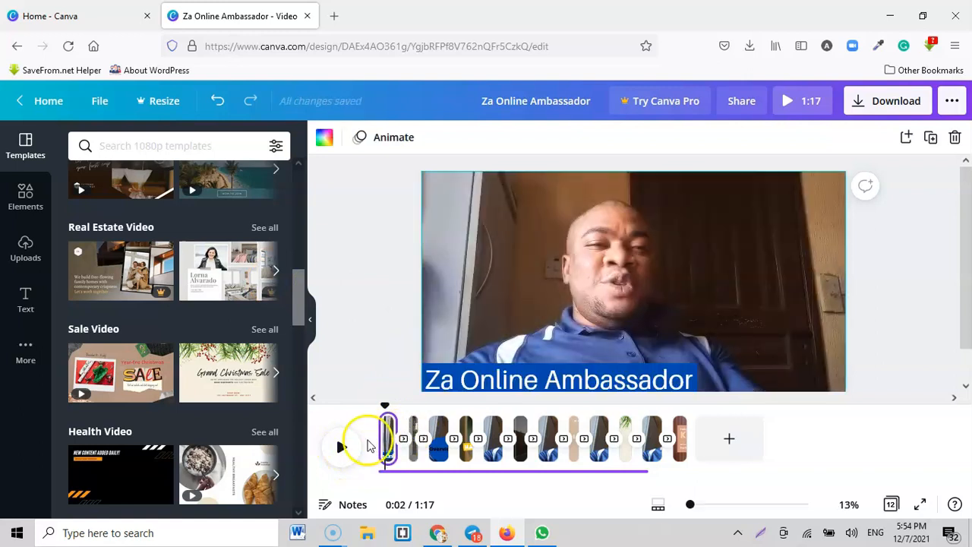
left_click(341, 451)
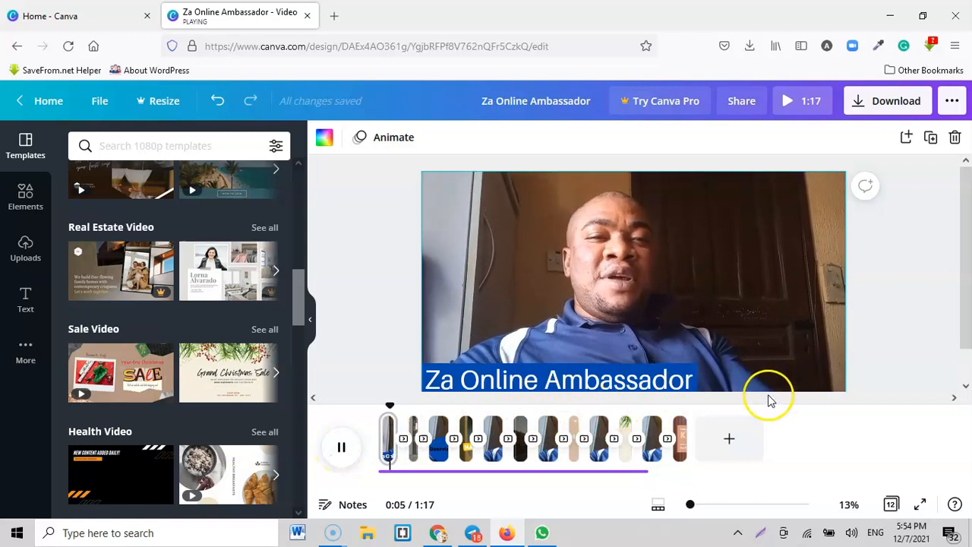
left_click(339, 449)
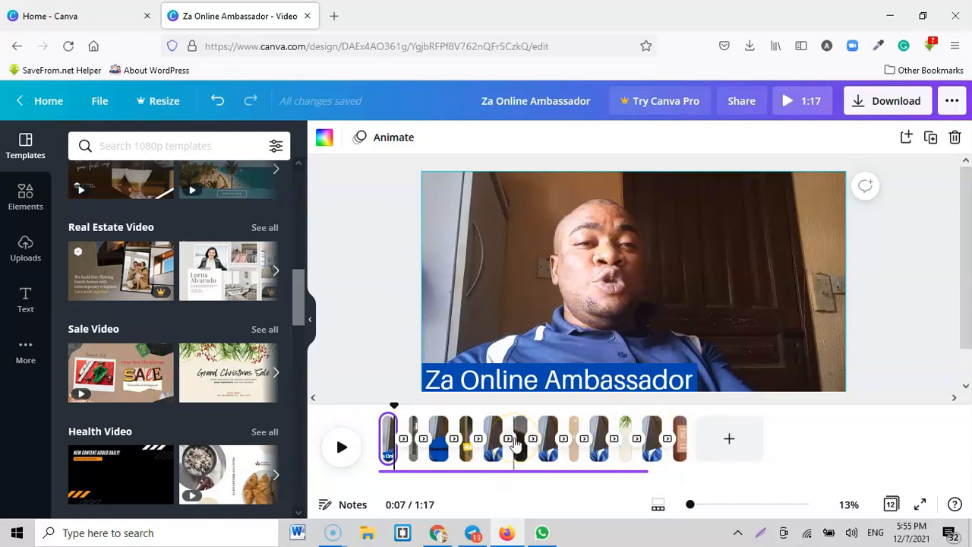
left_click(9, 262)
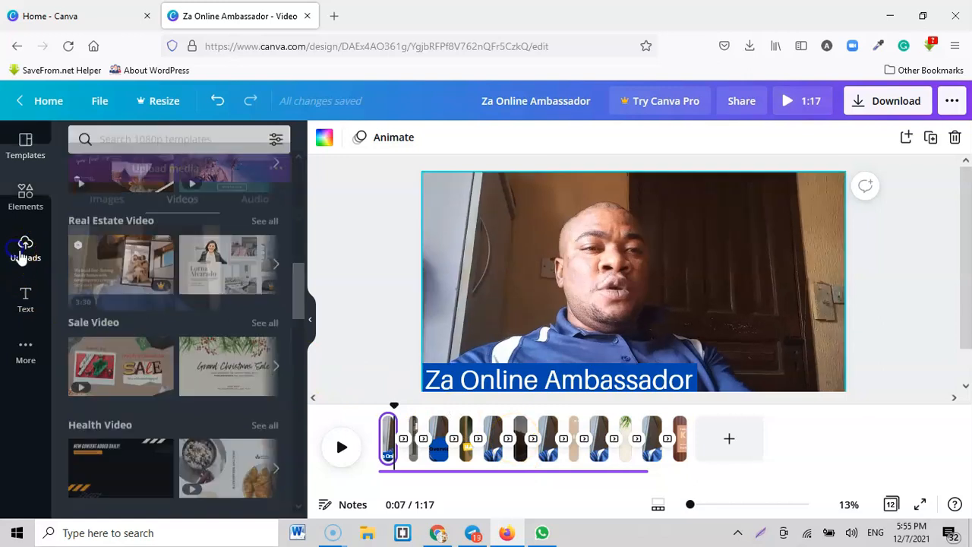
left_click(112, 175)
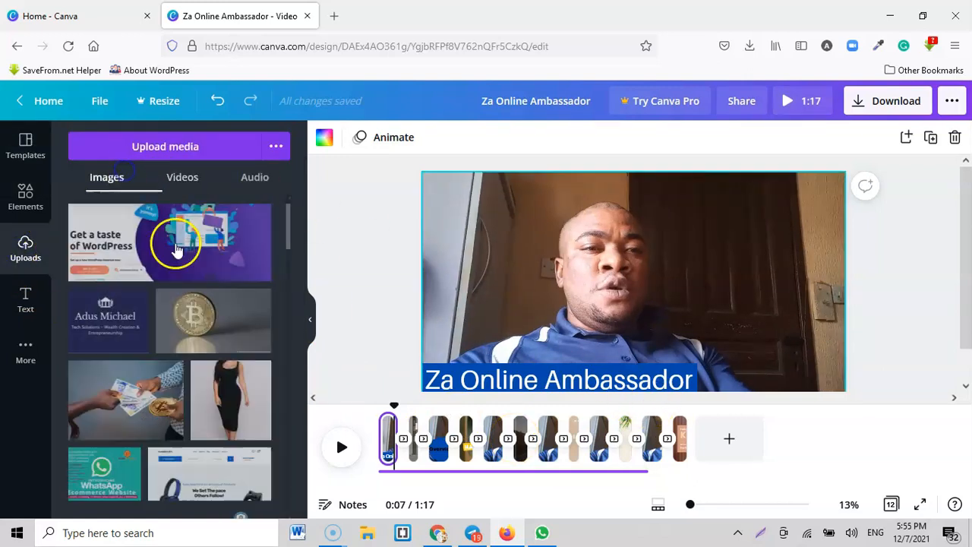
left_click(186, 178)
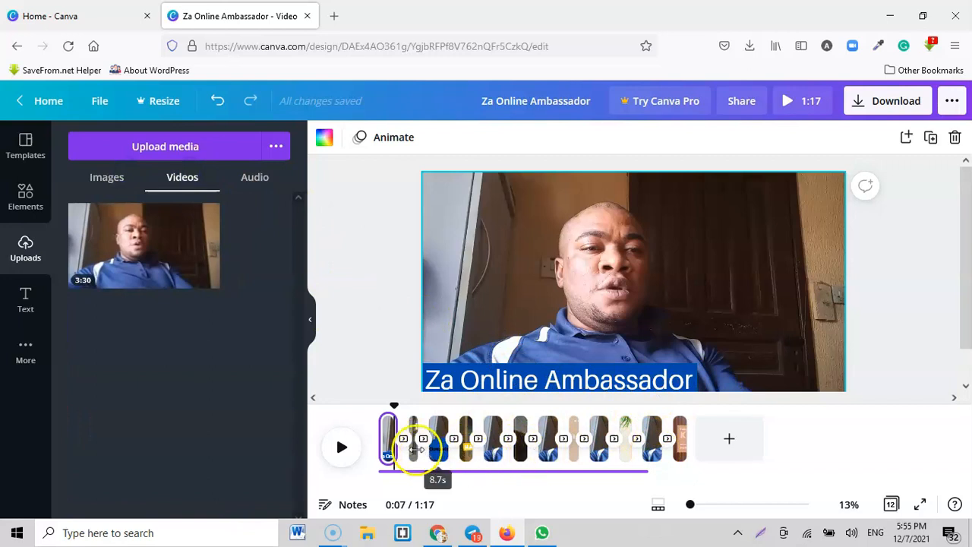
left_click(343, 449)
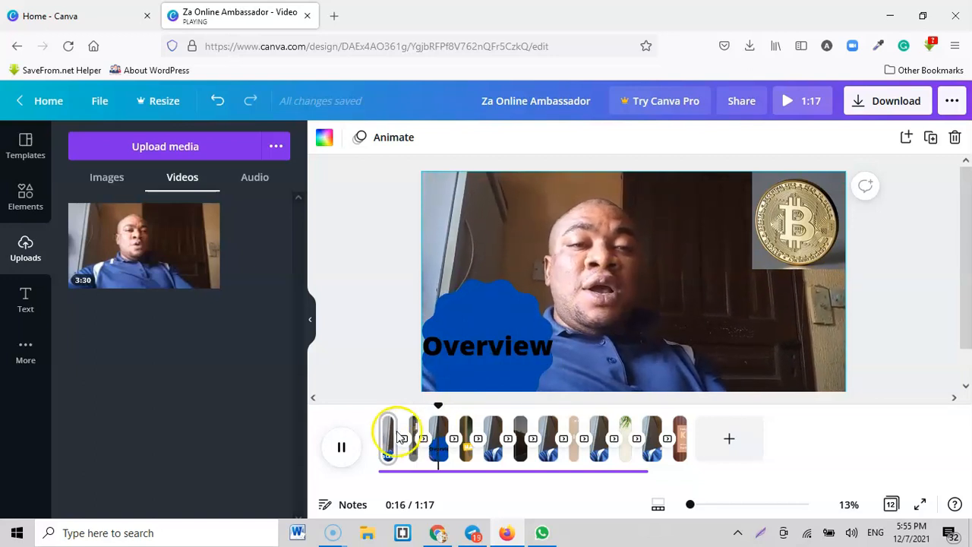
left_click(340, 450)
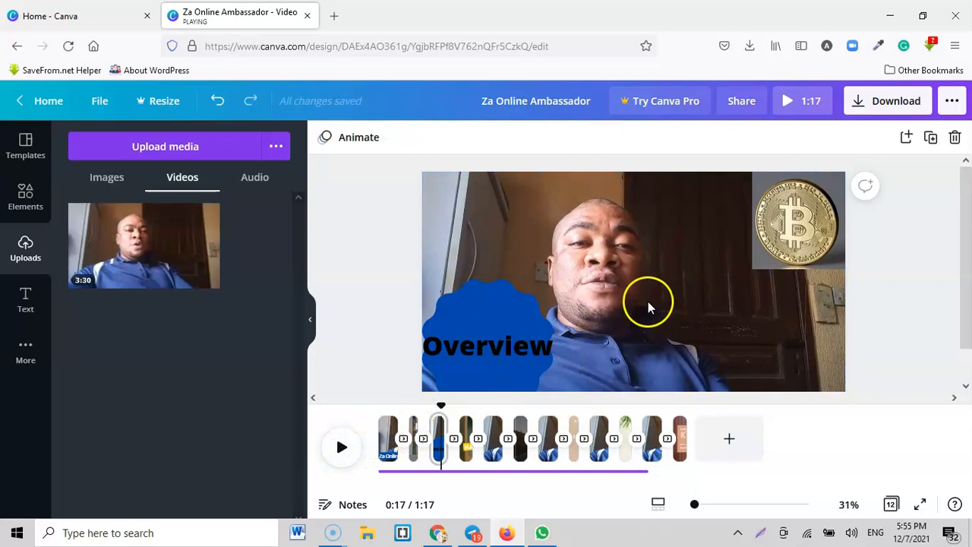
- Unmute the video in the "Overview" segment at volume 100
left_click(654, 277)
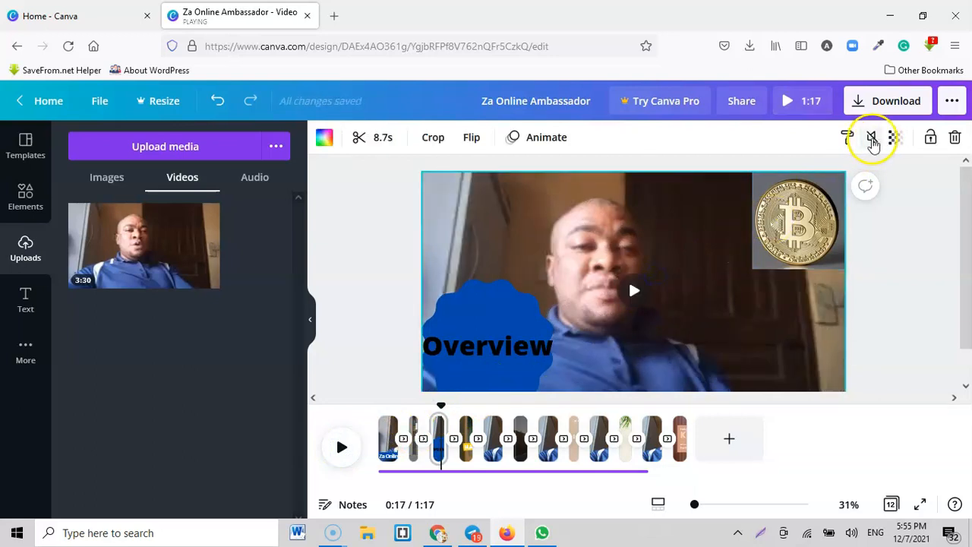
left_click(873, 141)
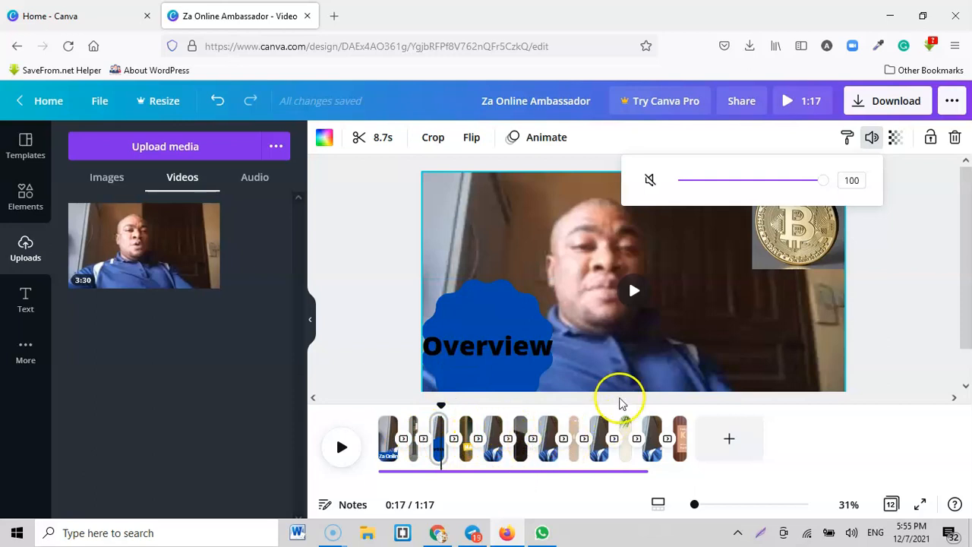
scroll(619, 388, "down", 1)
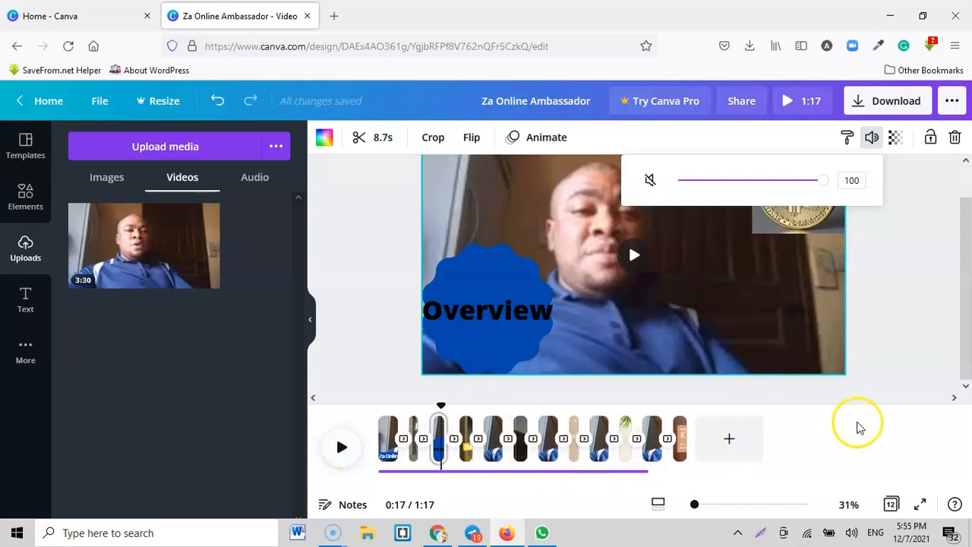
left_click(882, 267)
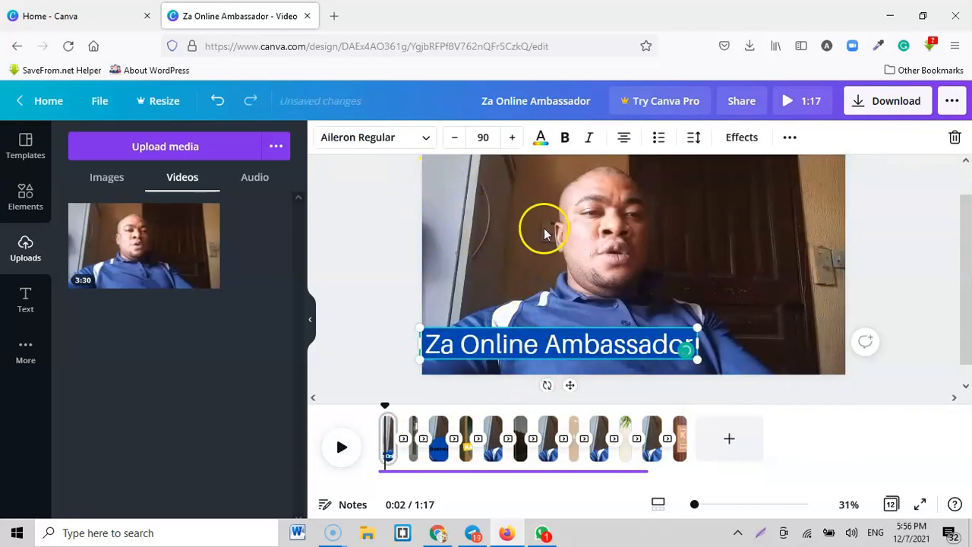
- Try the Splice style and Curve shape on the "Za Online Ambassador" heading, and settle on the Shadow style without a curve
left_click(742, 137)
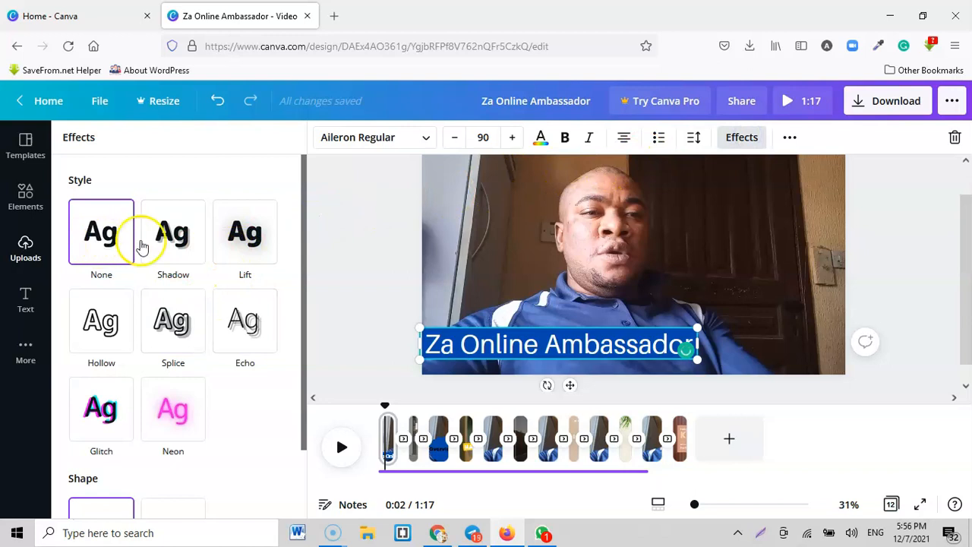
scroll(213, 245, "down", 1)
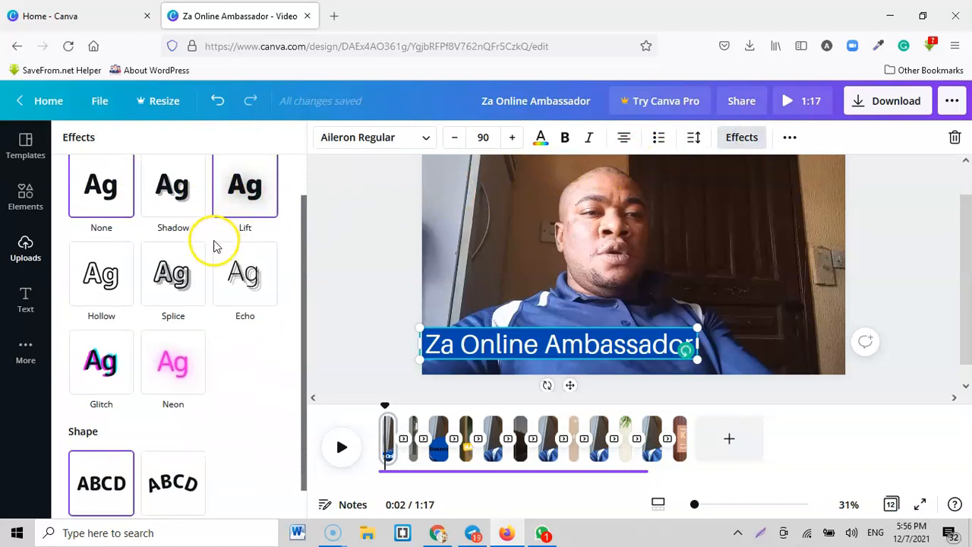
left_click(179, 284)
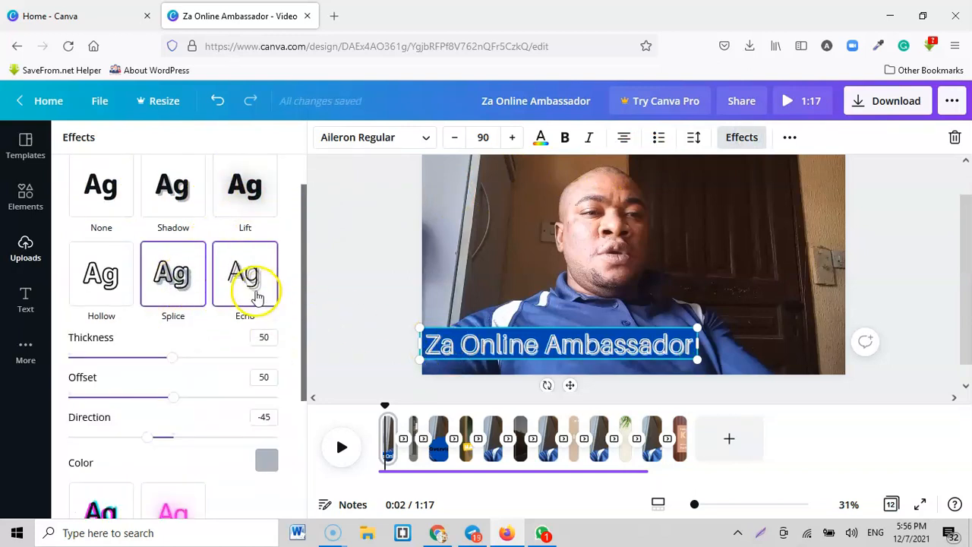
scroll(228, 308, "down", 3)
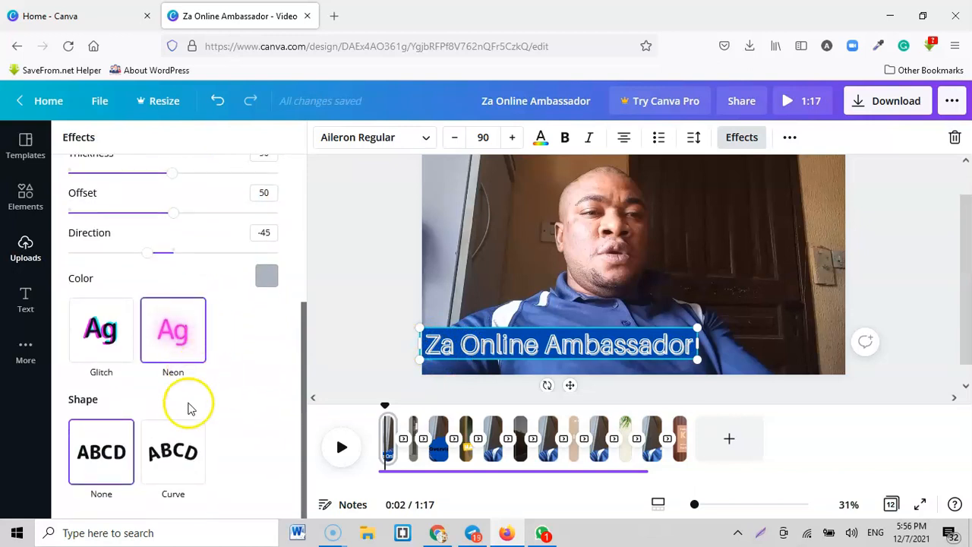
left_click(174, 458)
left_click(103, 452)
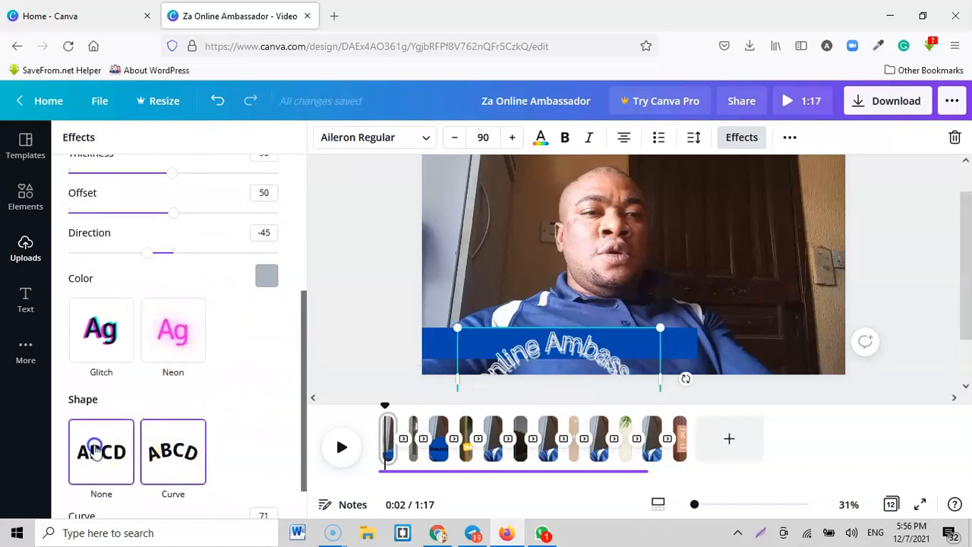
scroll(196, 388, "up", 3)
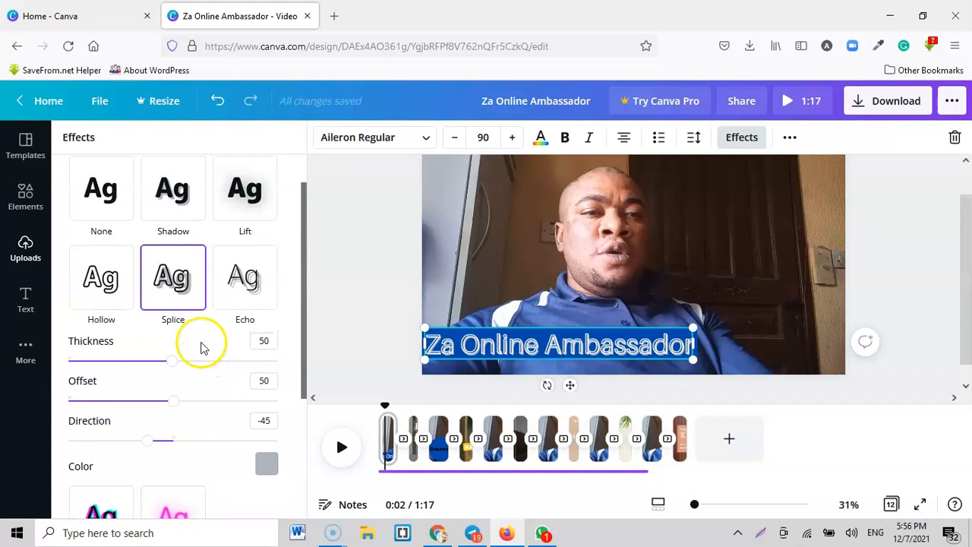
left_click(175, 196)
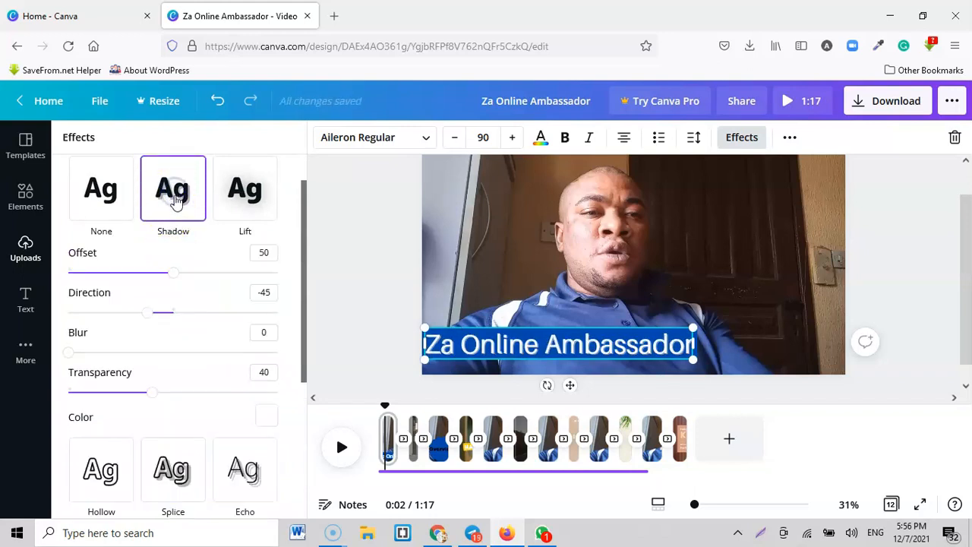
scroll(244, 348, "up", 1)
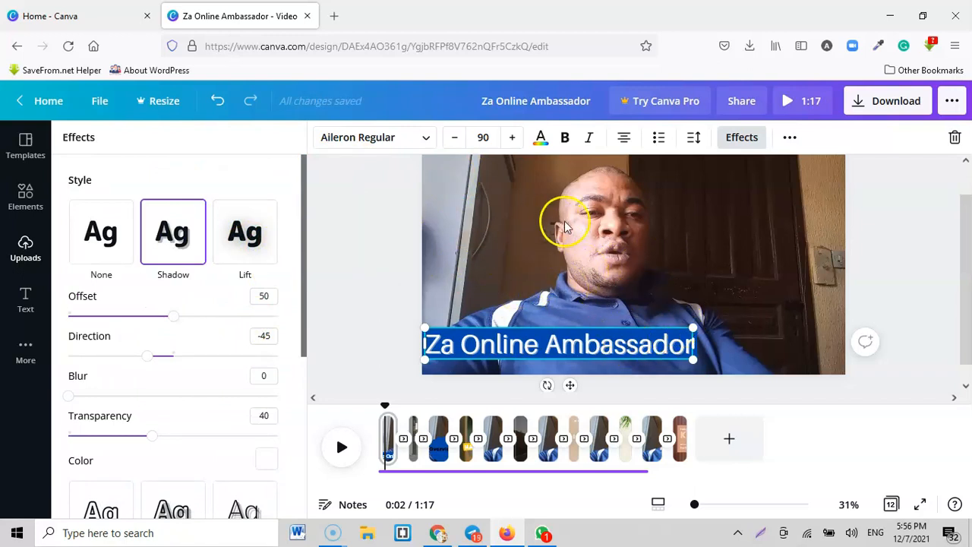
- Preview the page animations on the first segment and apply Tumble to it
left_click(570, 267)
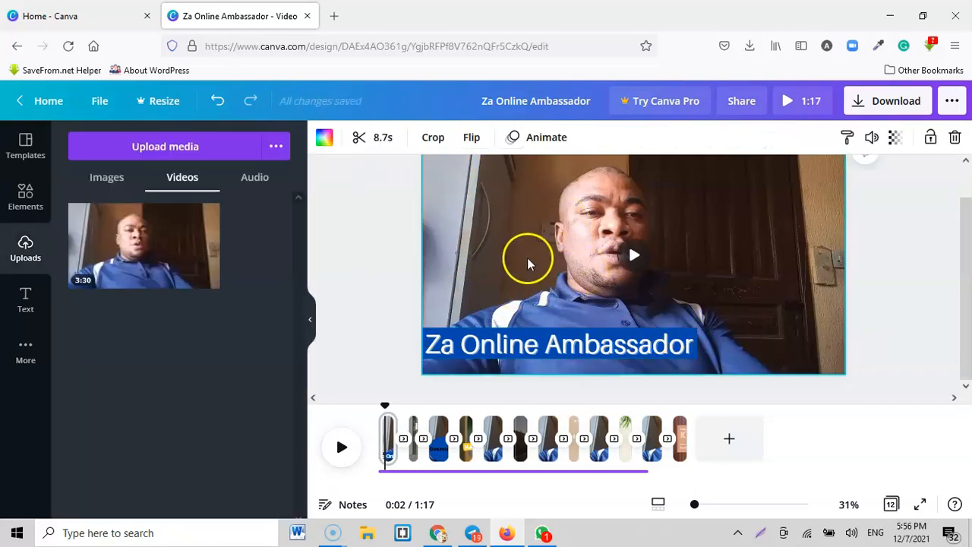
left_click(544, 143)
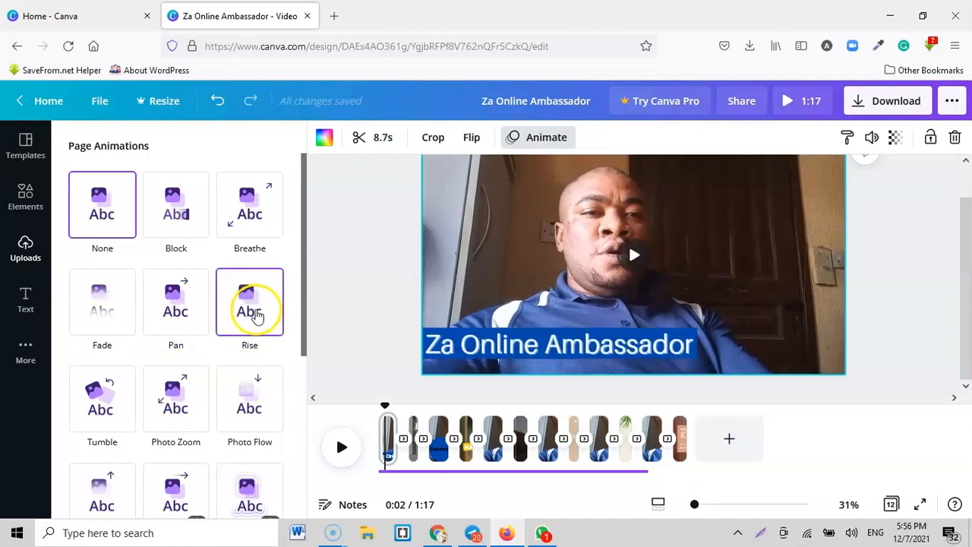
scroll(174, 490, "down", 1)
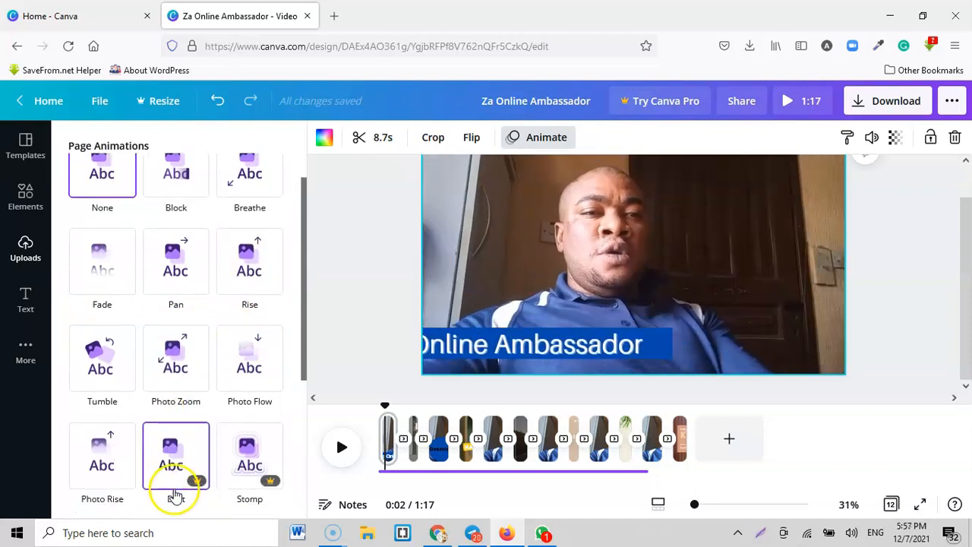
scroll(152, 445, "down", 1)
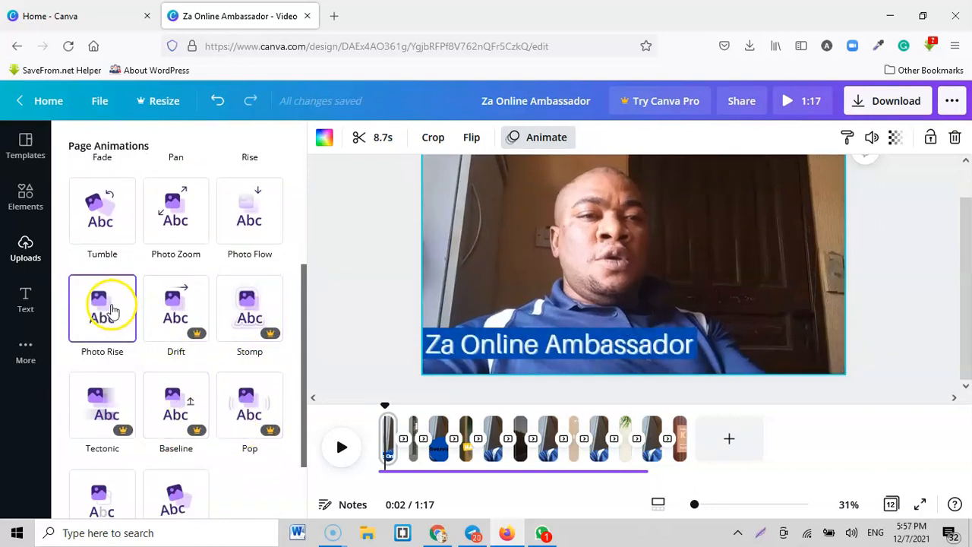
scroll(112, 310, "up", 1)
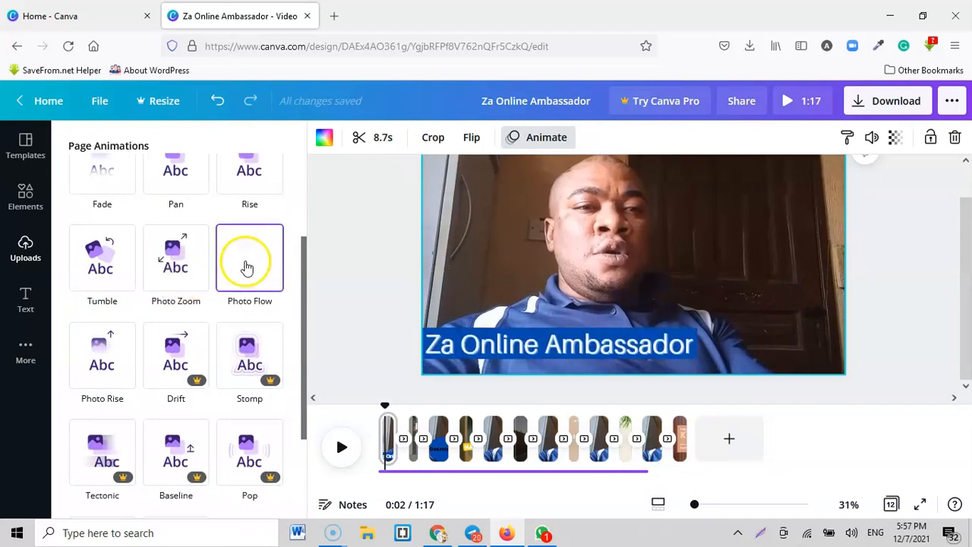
scroll(245, 266, "up", 1)
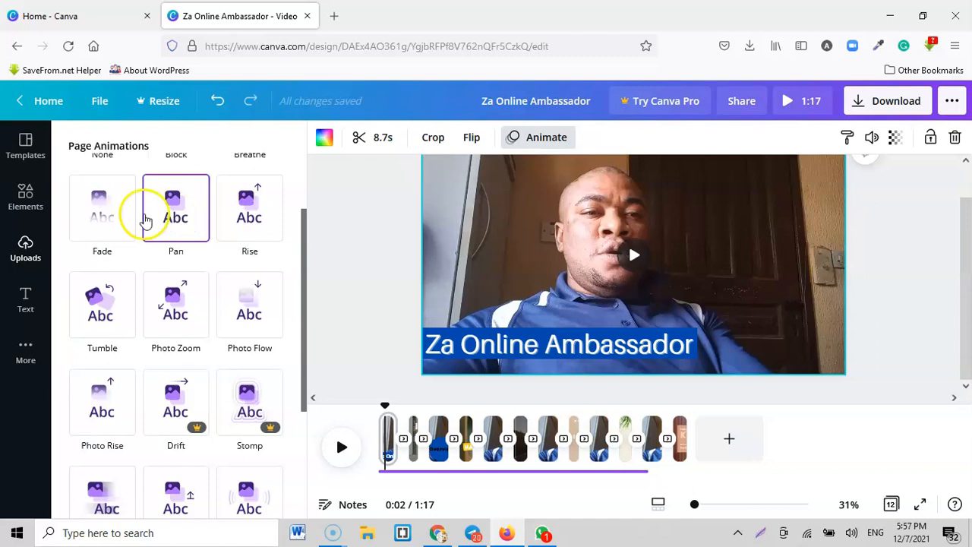
left_click(108, 319)
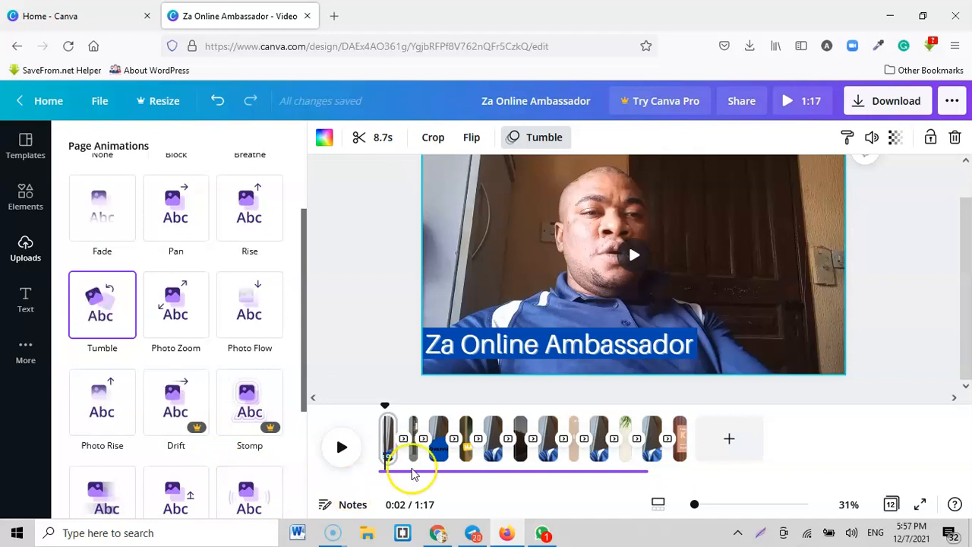
- Preview several page animations on the "Overview" segment and apply Photo Zoom to it
left_click(436, 446)
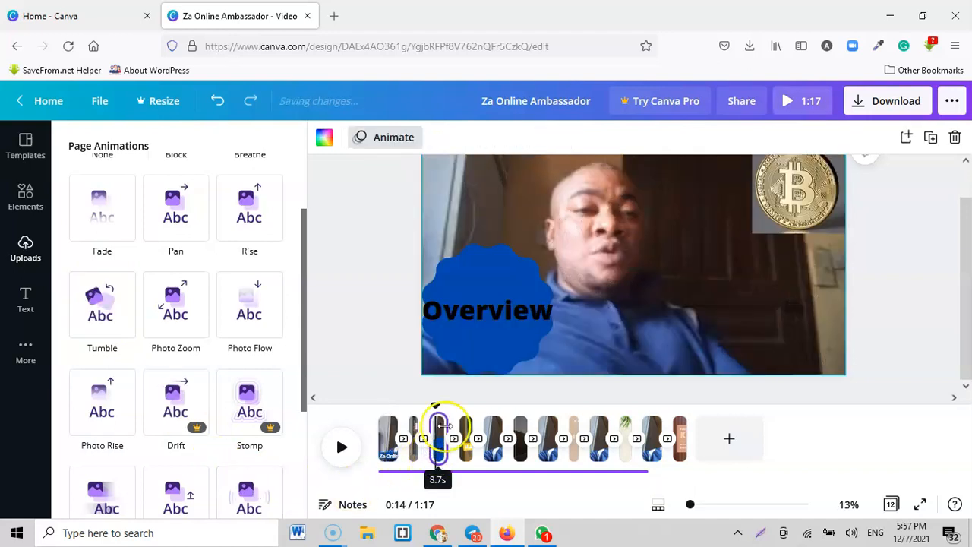
left_click(474, 292)
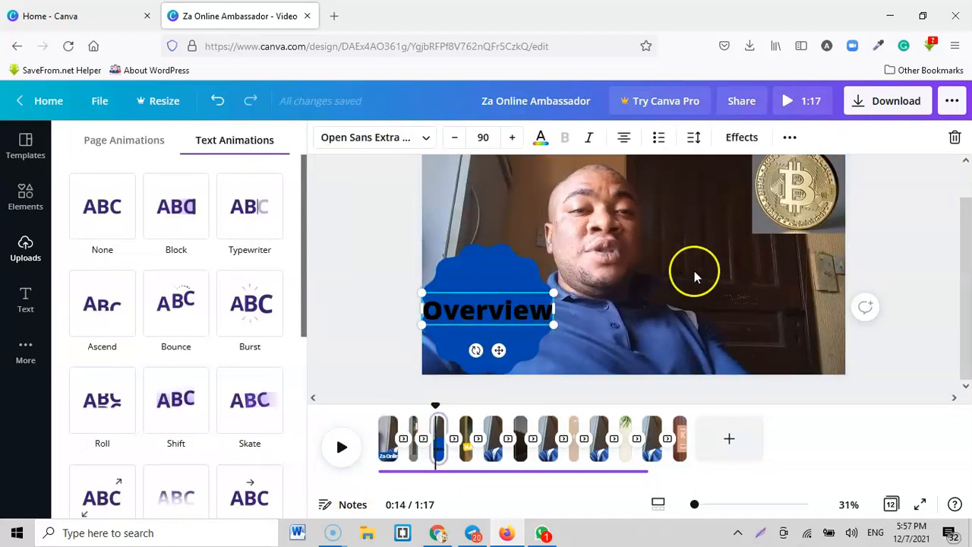
left_click(694, 272)
left_click(742, 302)
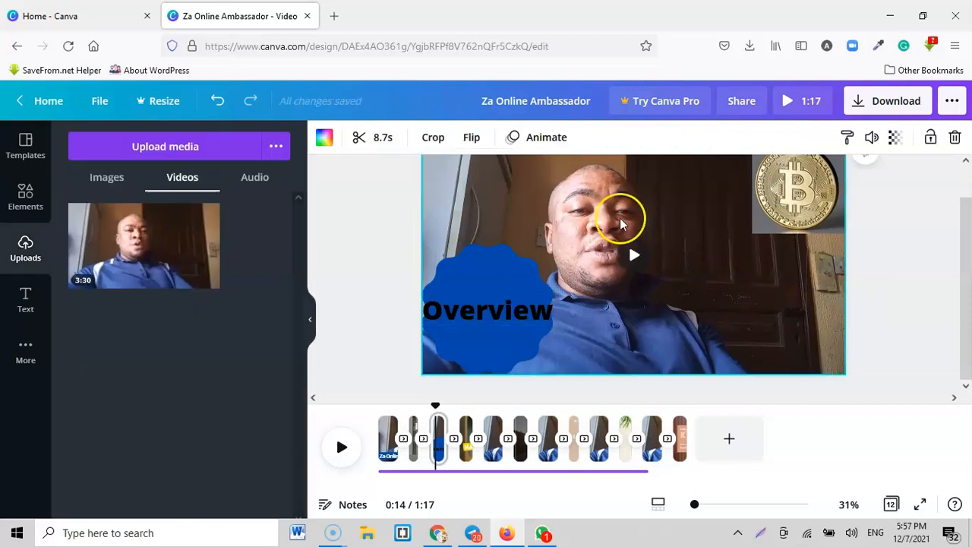
left_click(544, 141)
left_click(188, 313)
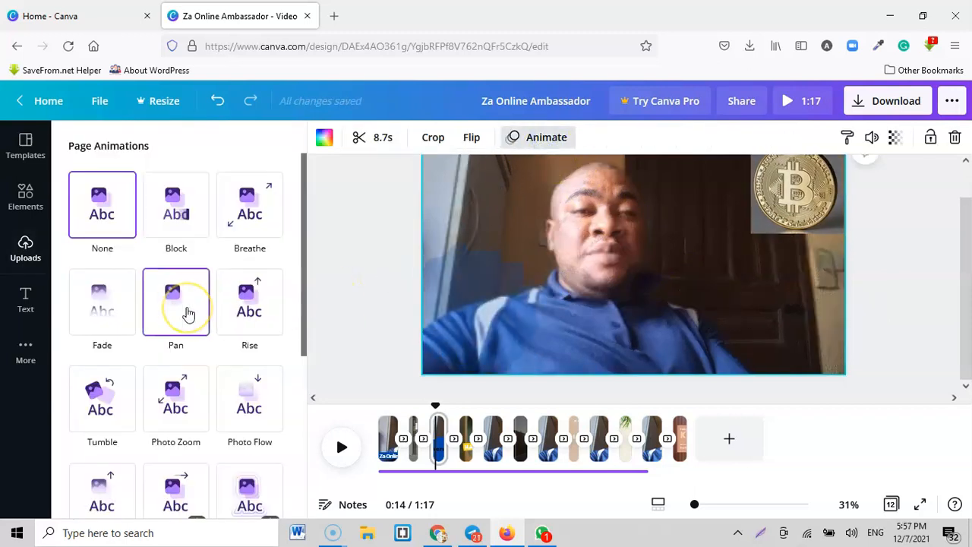
left_click(233, 312)
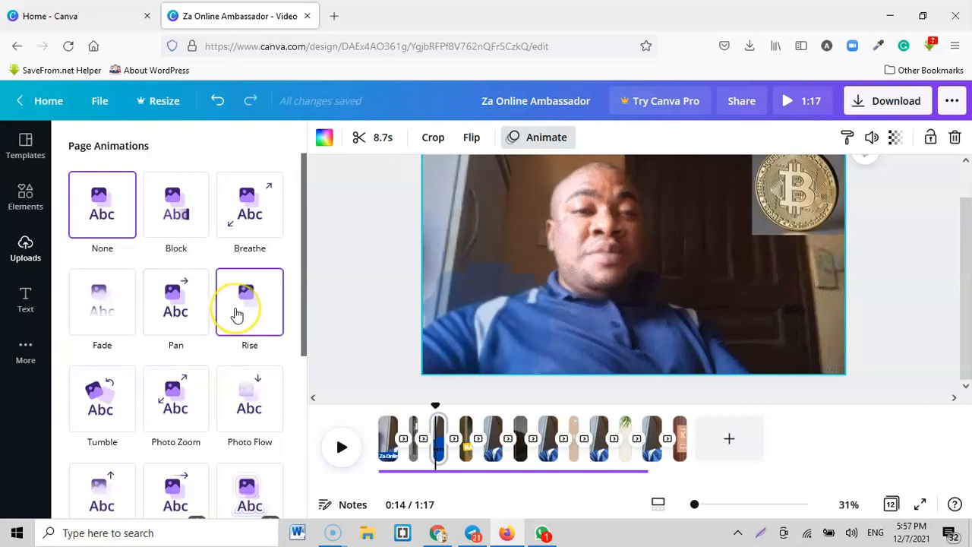
left_click(255, 437)
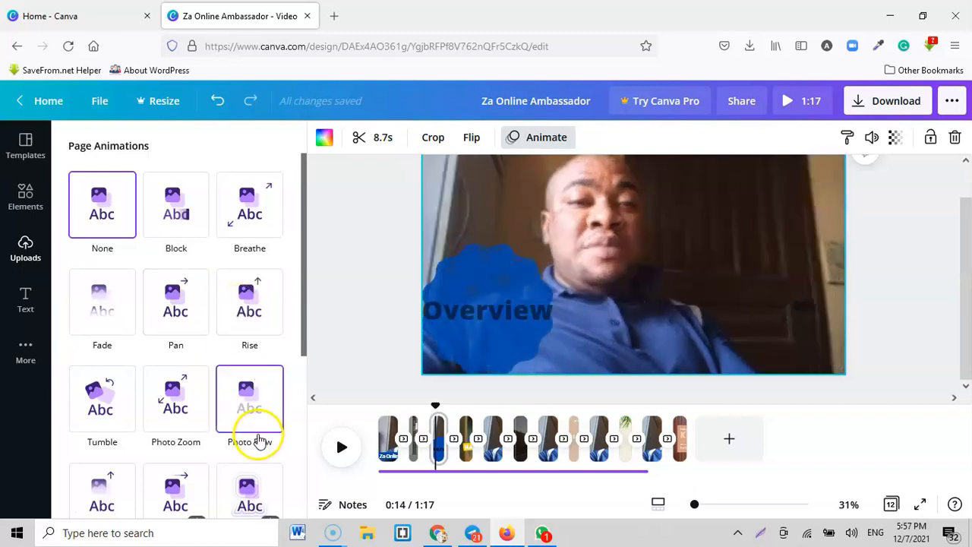
left_click(194, 417)
left_click(114, 406)
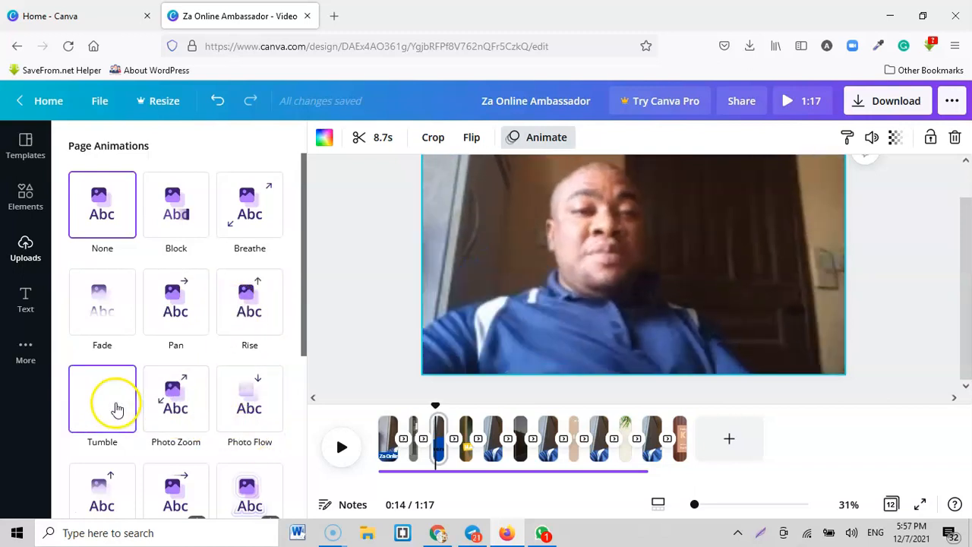
left_click(174, 392)
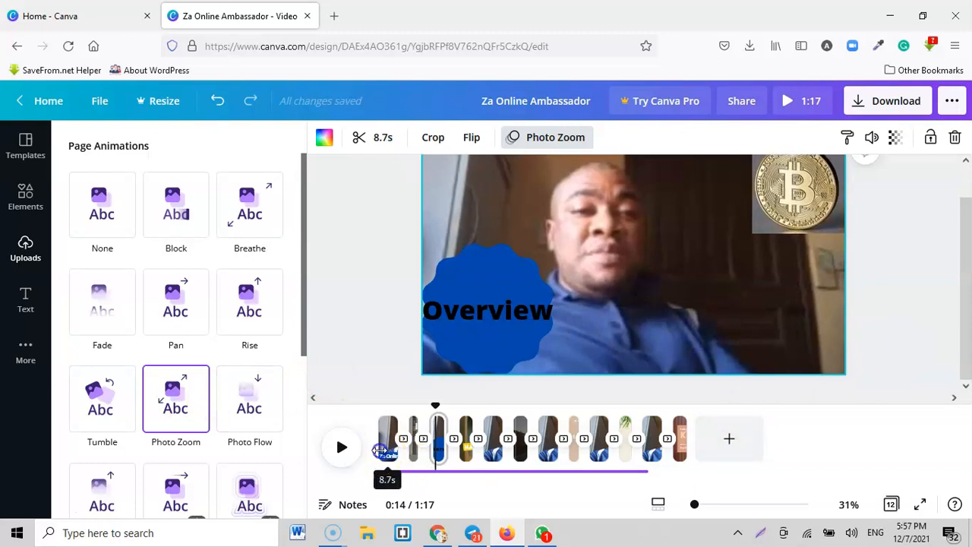
- Play the video from the first segment into the "Overview" segment to review the page animations
left_click(386, 439)
left_click(341, 448)
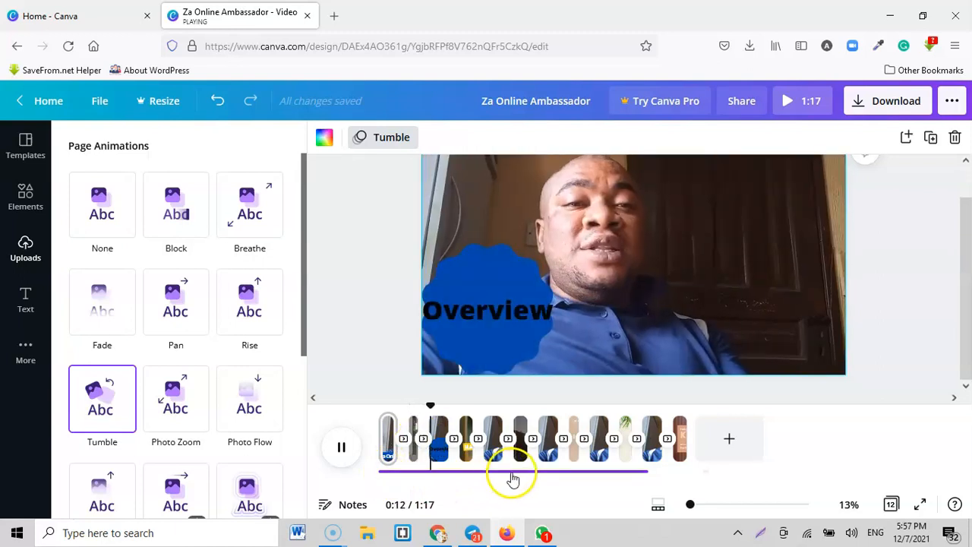
scroll(820, 395, "up", 1)
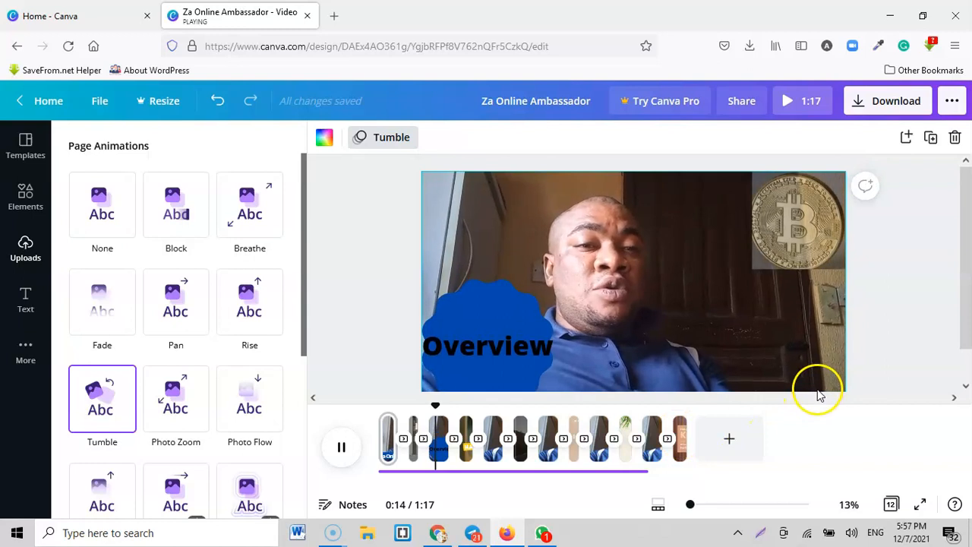
scroll(819, 395, "down", 1)
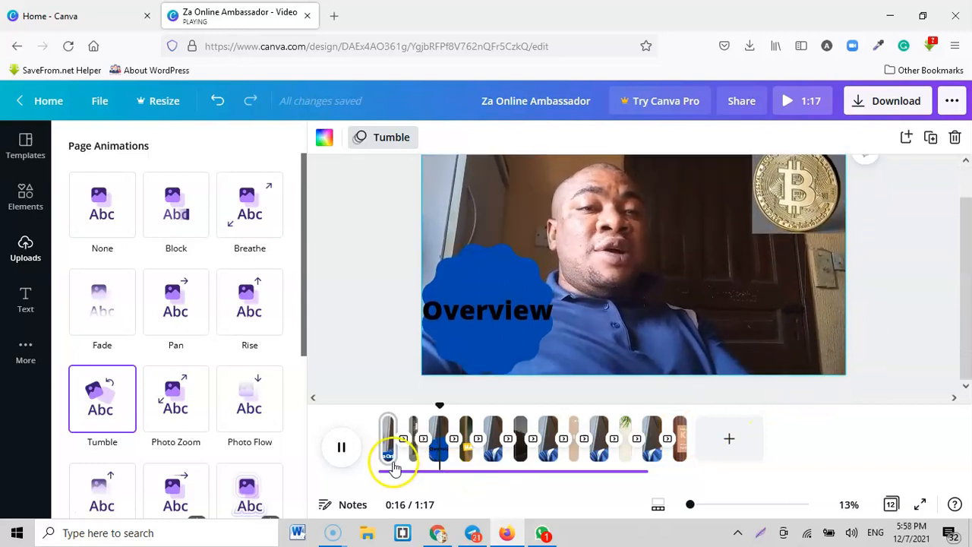
left_click(344, 452)
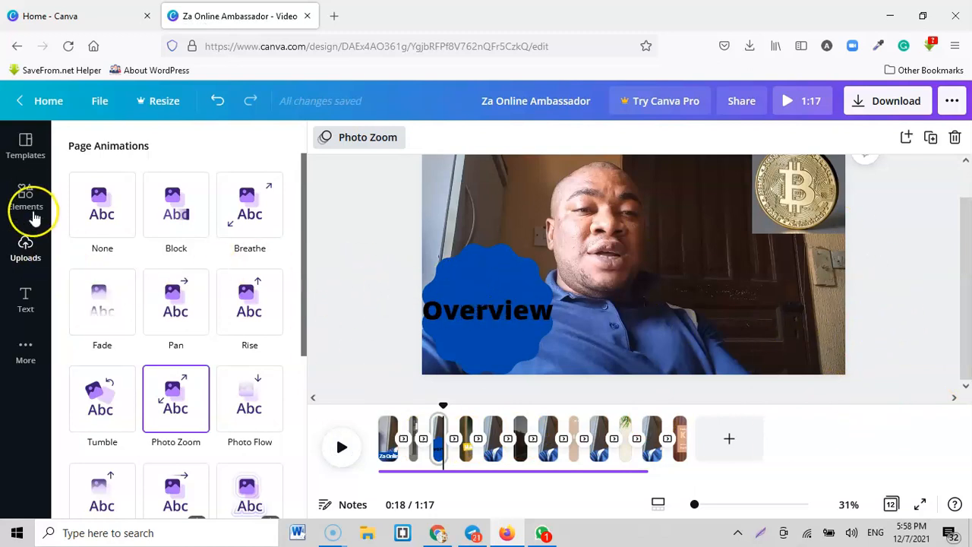
- Look through the uploaded audio, videos and images, and return to the first segment
left_click(23, 251)
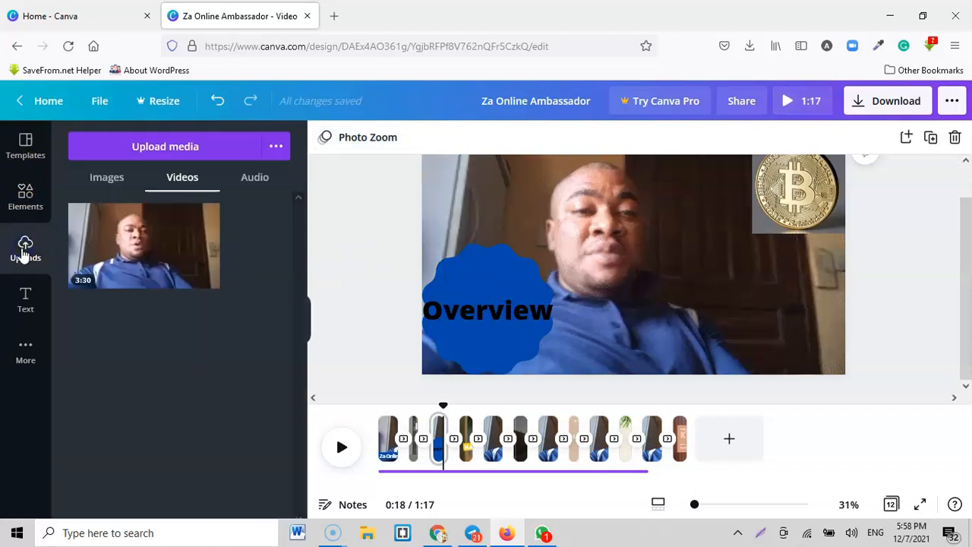
left_click(256, 177)
left_click(191, 185)
left_click(110, 187)
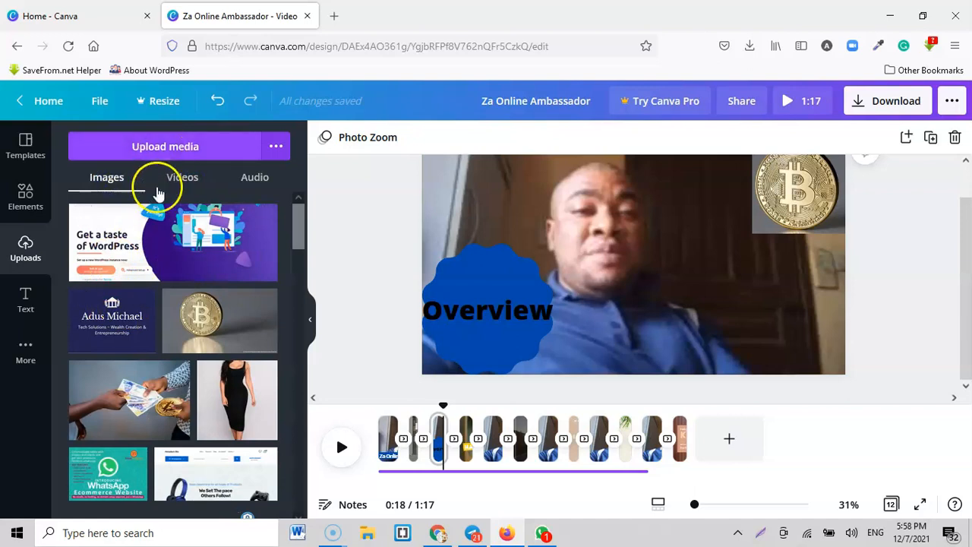
scroll(145, 426, "down", 7)
scroll(156, 410, "up", 7)
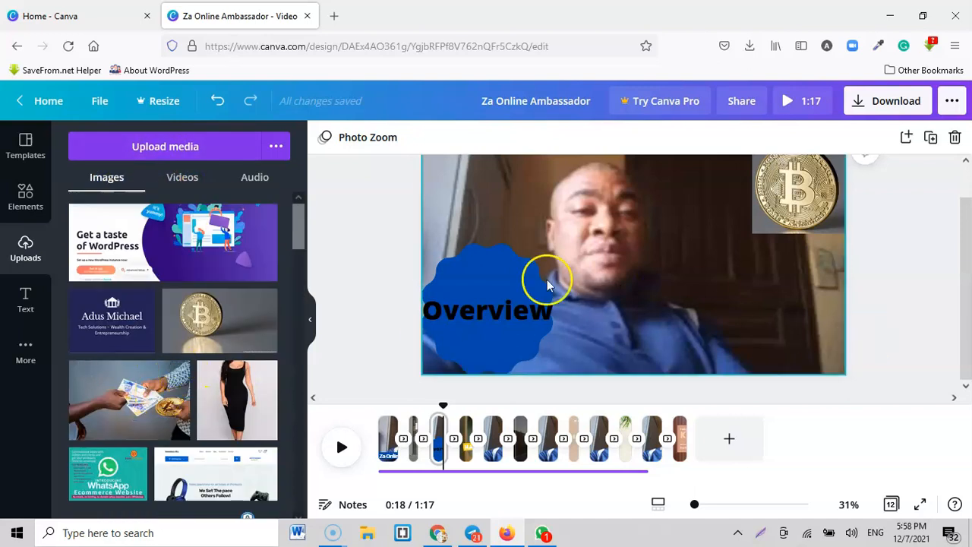
scroll(764, 385, "up", 1)
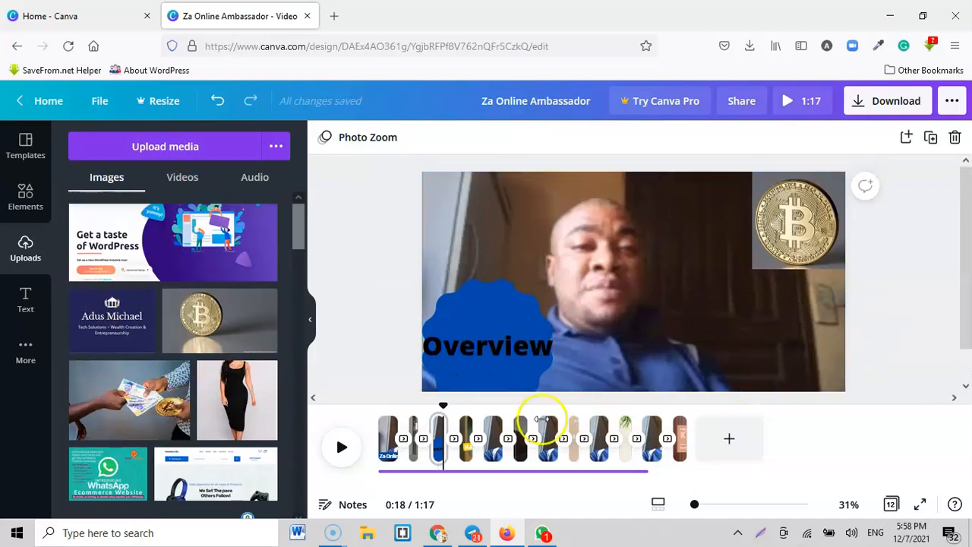
left_click(388, 454)
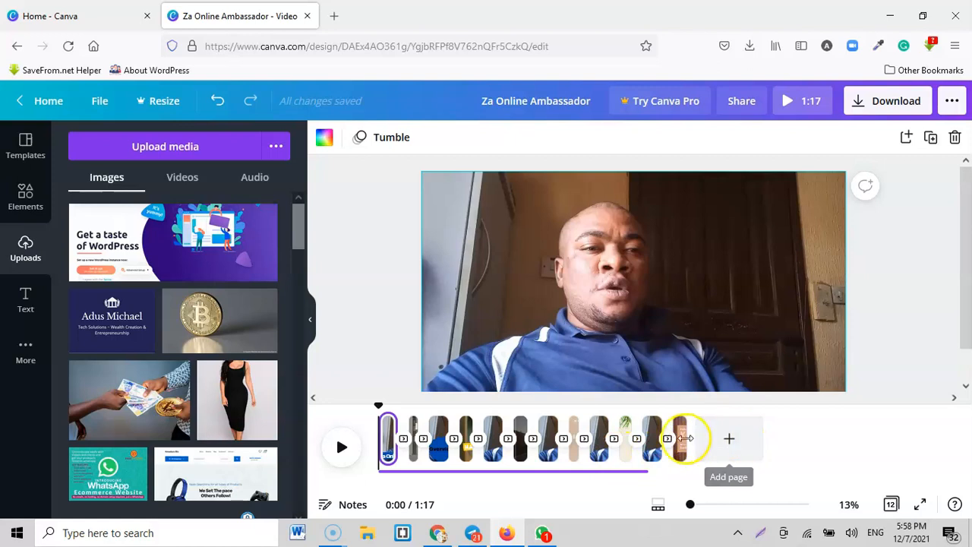
- On the last template page, replace the large placeholder name under "Hello, I'm" with the presenter's full name
left_click(680, 437)
left_click(481, 246)
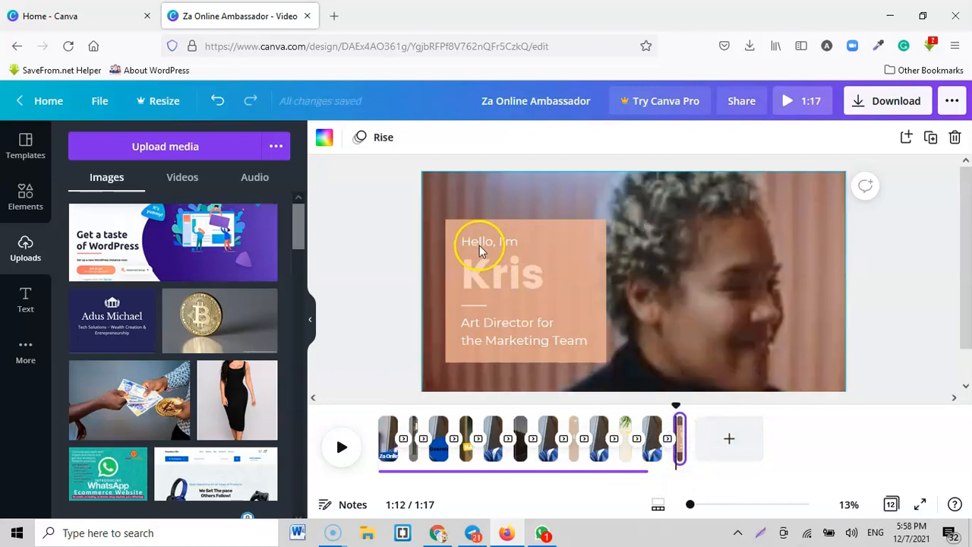
left_click(510, 288)
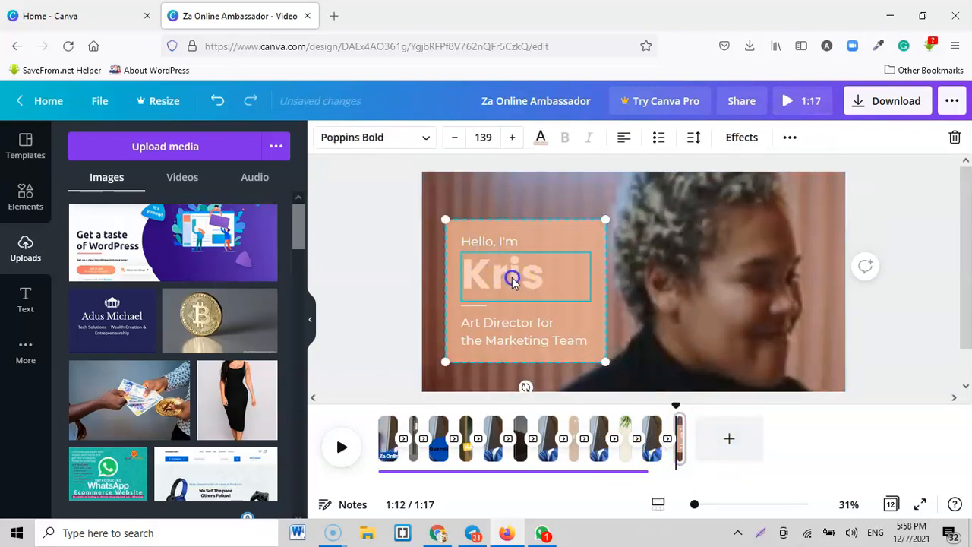
left_click(513, 280)
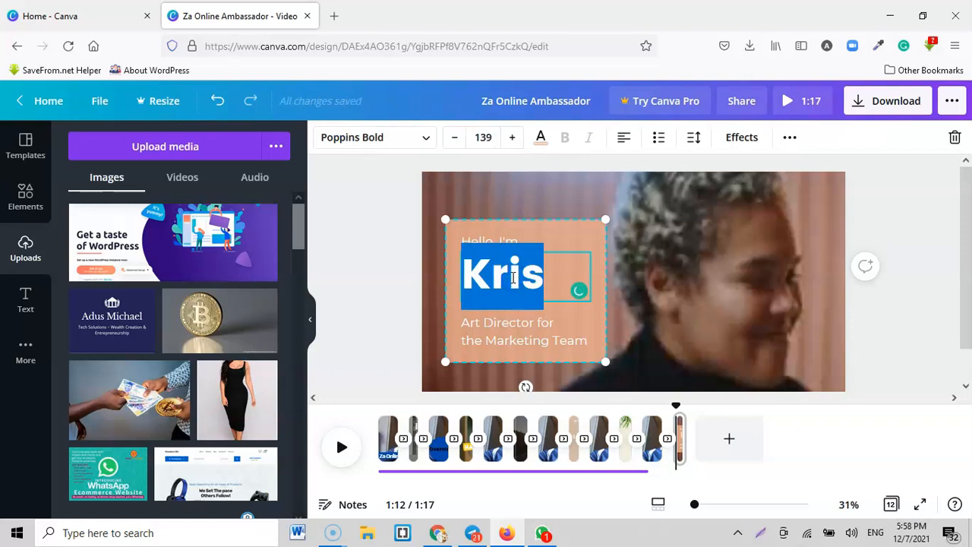
type("A")
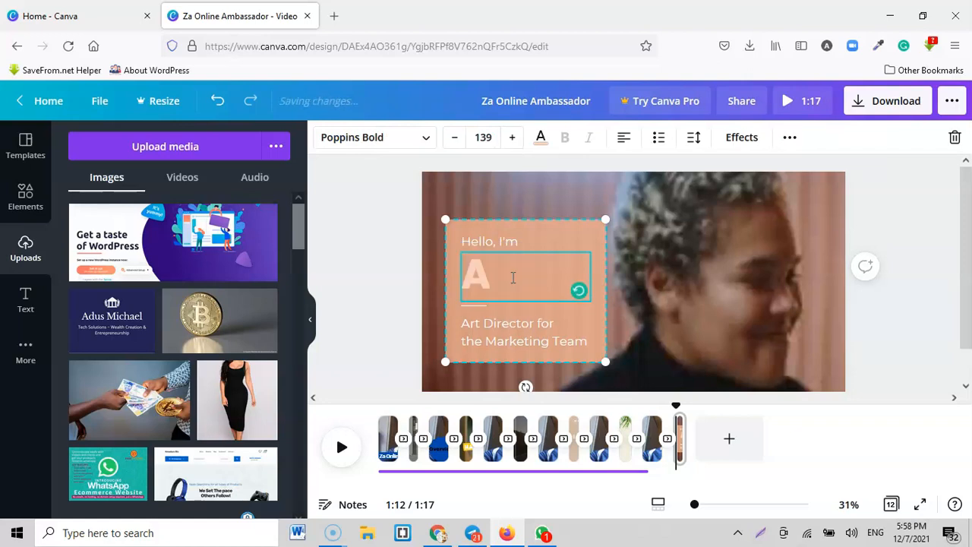
type("dus")
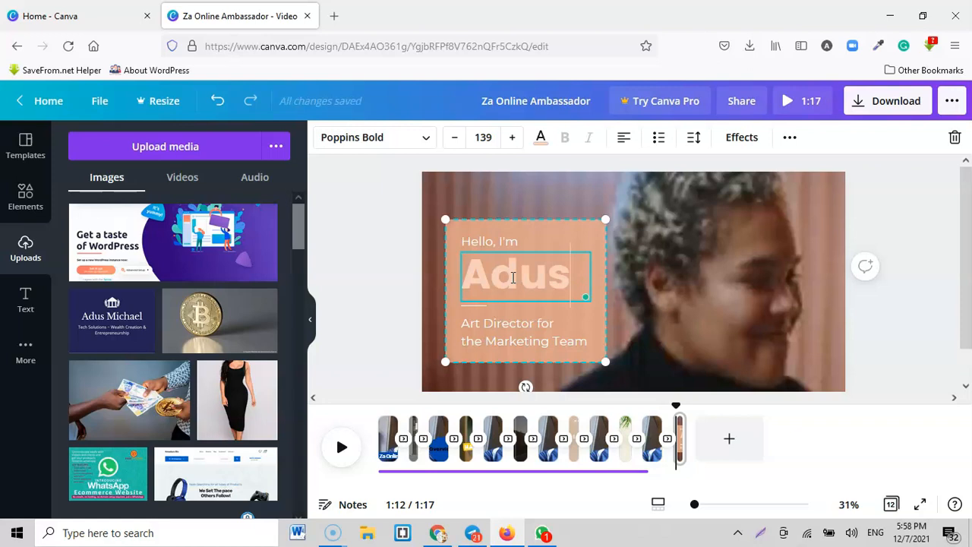
type(" Michael")
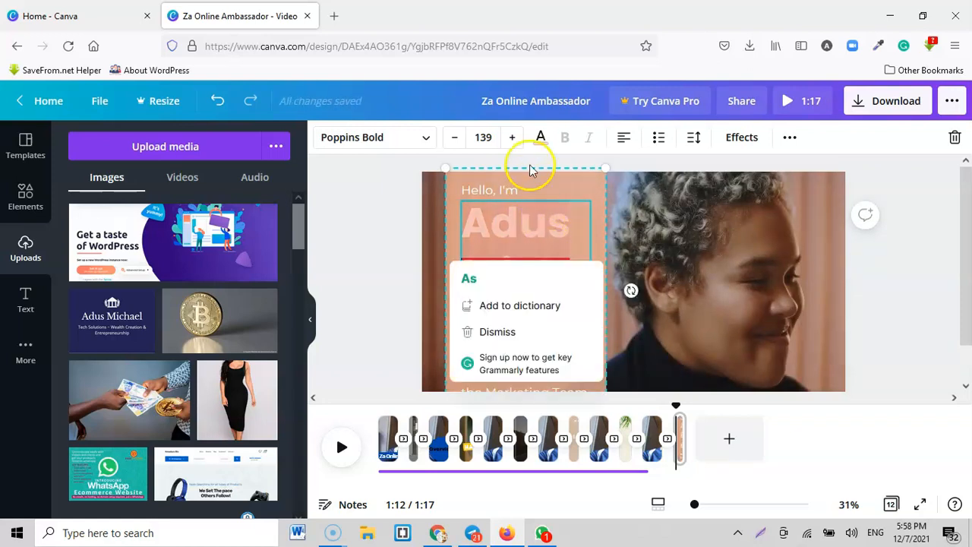
- Reduce the name's font size to 102 and centre-align it within the text card
left_click(456, 144)
left_click(455, 144)
left_click(456, 144)
left_click(456, 144)
double_click(456, 144)
left_click(456, 145)
double_click(456, 145)
left_click(456, 144)
double_click(456, 145)
double_click(455, 144)
triple_click(456, 144)
double_click(455, 145)
triple_click(455, 144)
triple_click(456, 145)
double_click(456, 145)
triple_click(456, 145)
double_click(456, 145)
triple_click(456, 144)
left_click(456, 144)
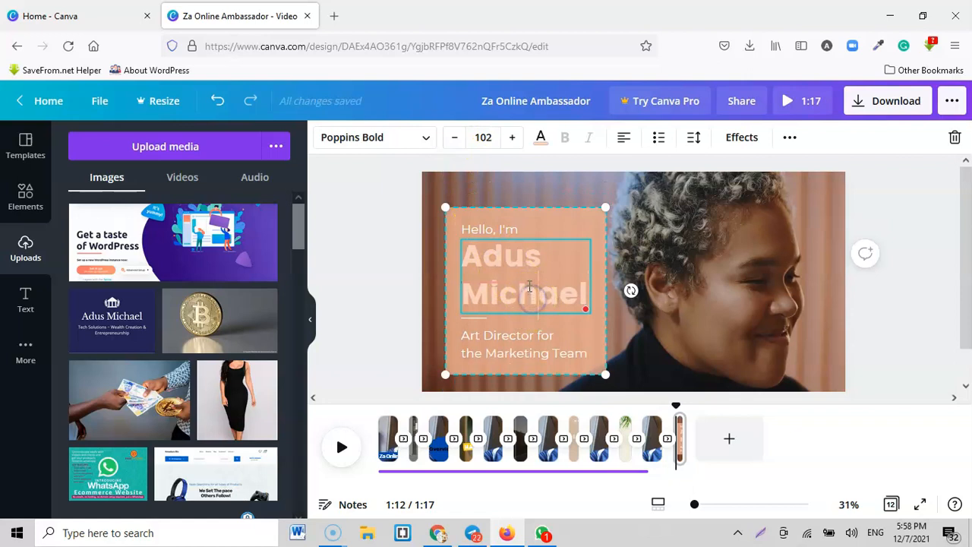
mouse_move(530, 283)
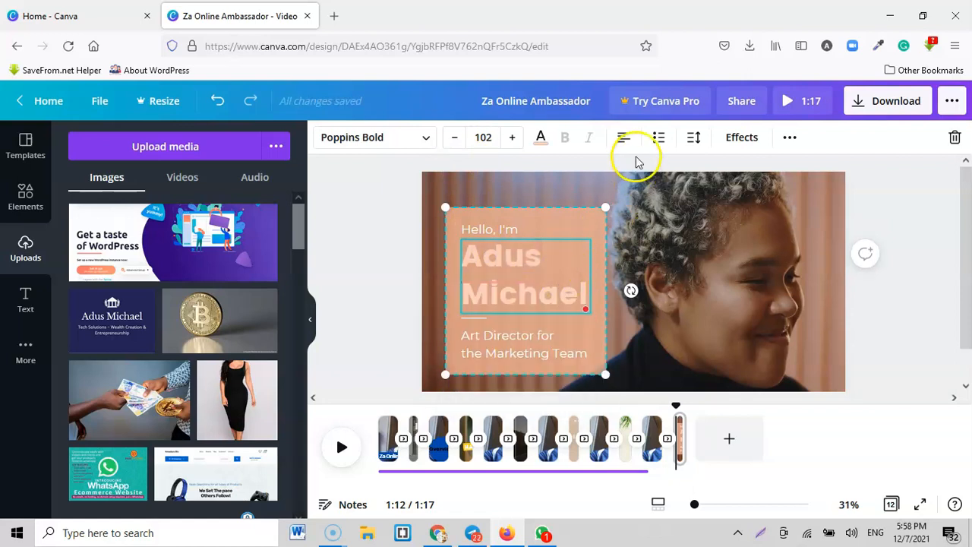
left_click(624, 137)
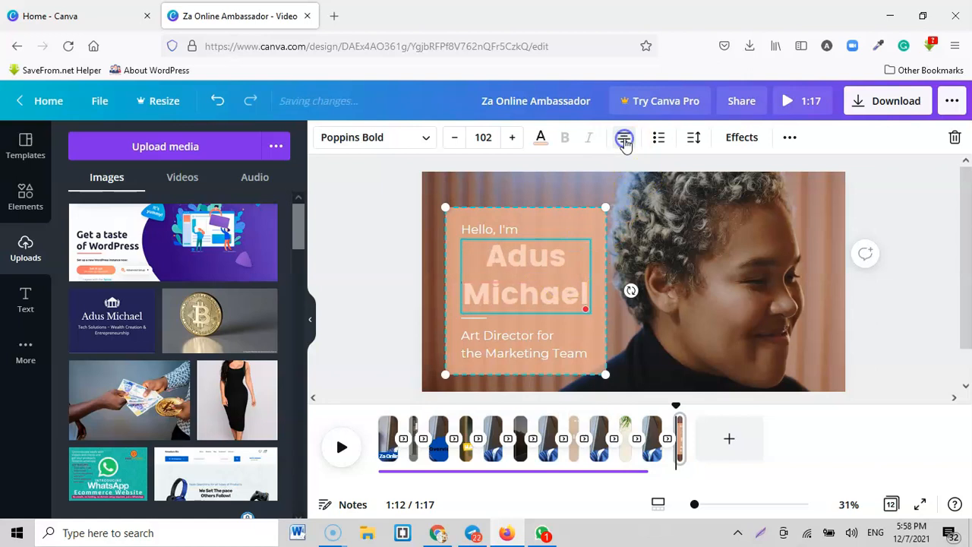
- Replace the "Art Director for the Marketing Team" line below the name with "IT Consultant"
left_click(503, 345)
left_click(514, 345)
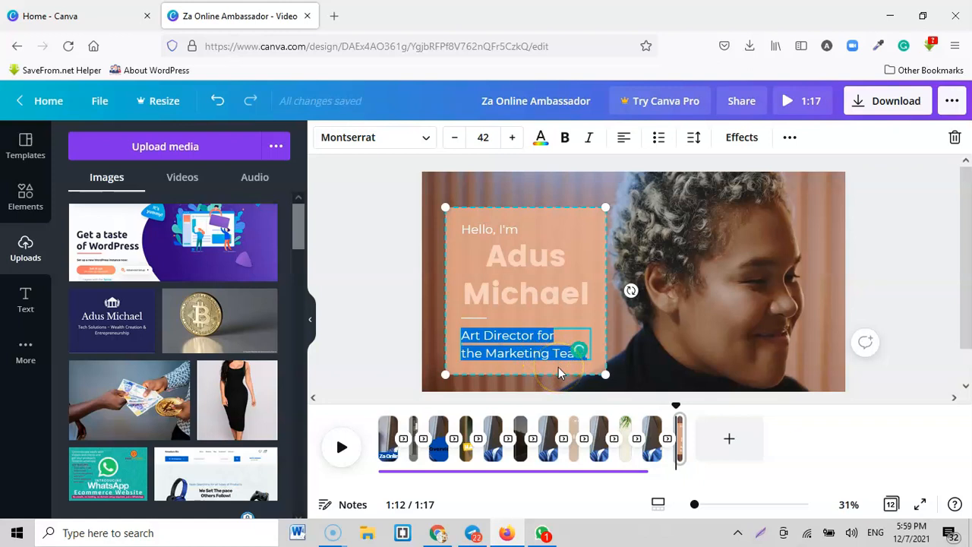
key("BackSpace")
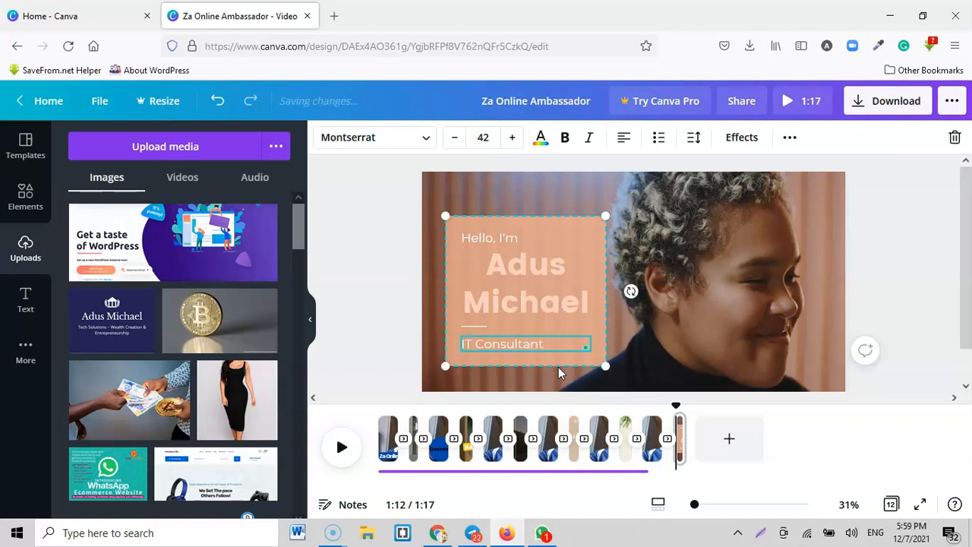
- Extend the job line under the name to "IT Consultant For Amadurs Technology Limited" and centre-align it
type("IT Consultant For Amadurs T")
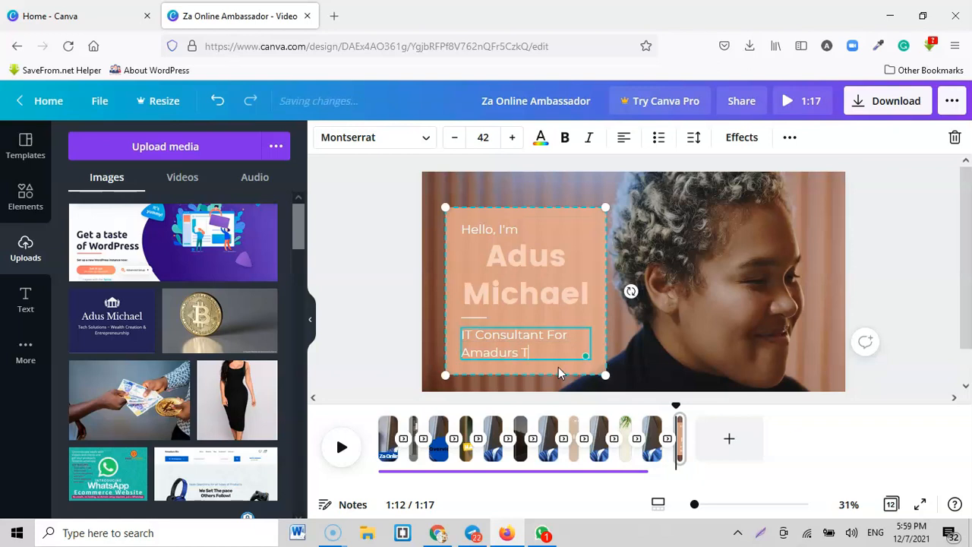
type("echnology Limited")
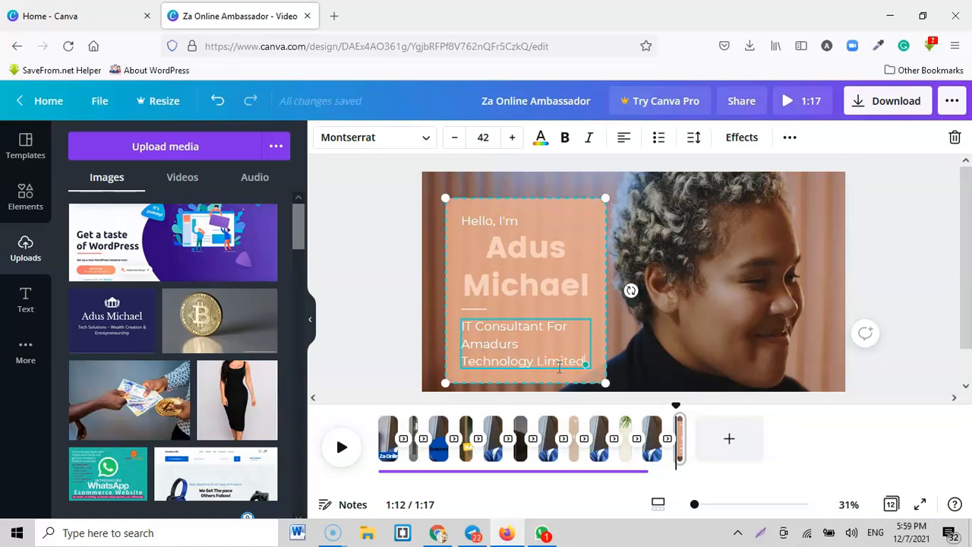
key("ctrl+a")
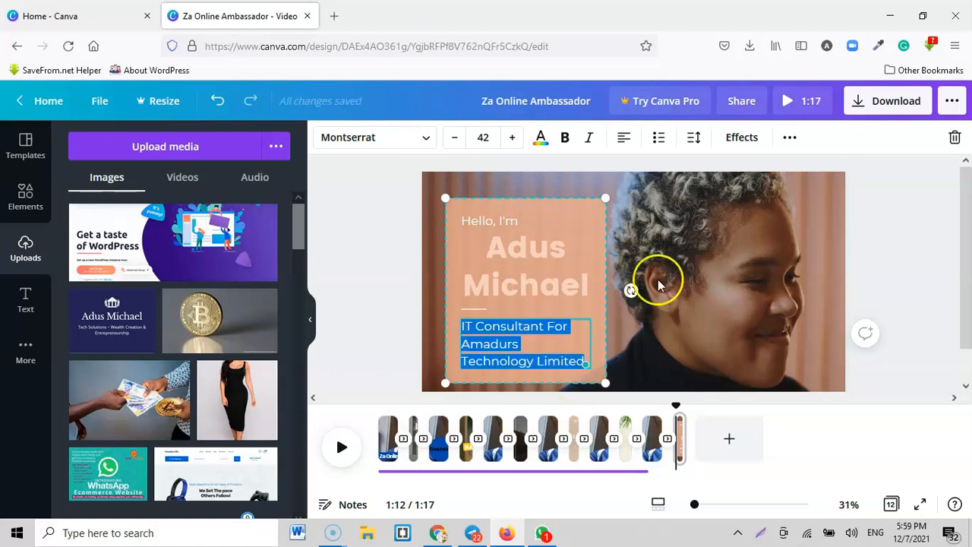
left_click(625, 137)
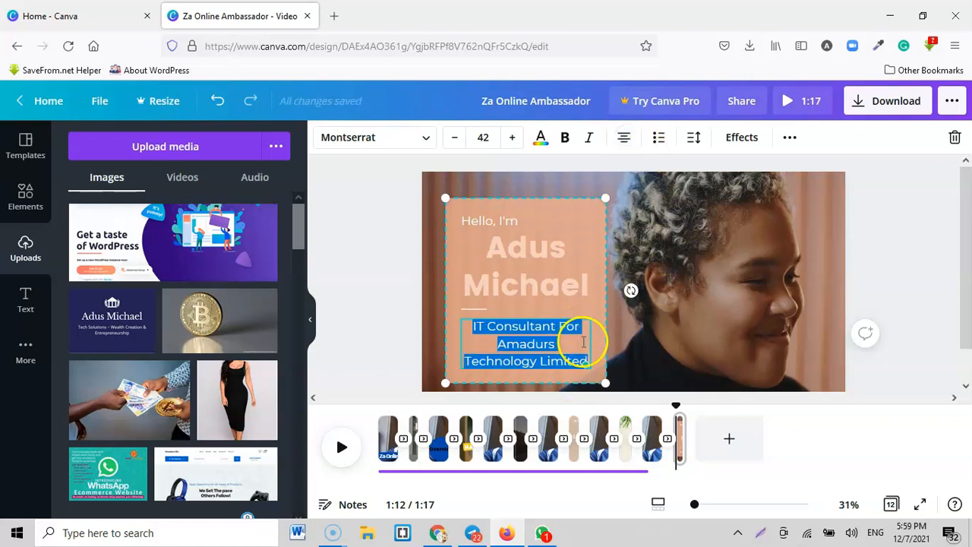
left_click(920, 235)
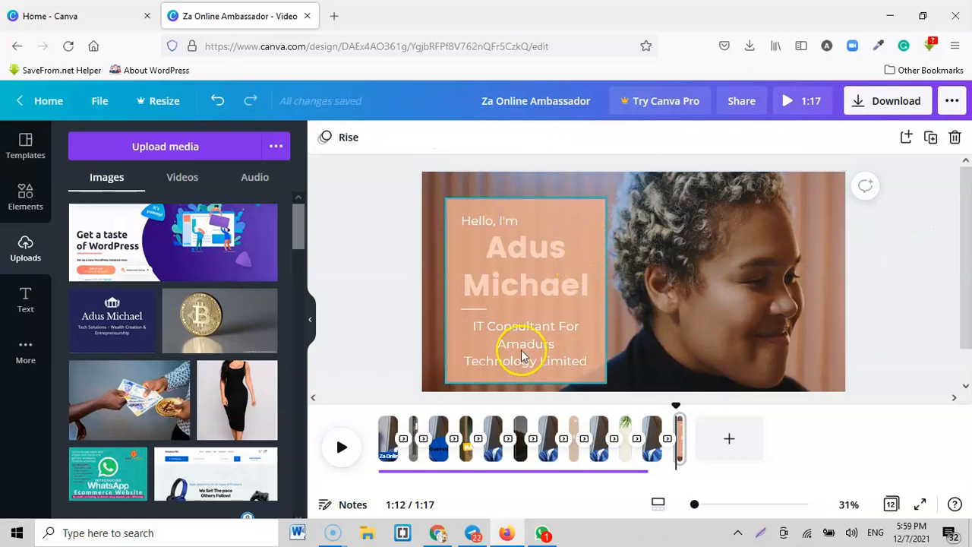
- Move the text card slightly closer to the page's upper-left corner and play the video
left_click_drag(563, 230, 545, 220)
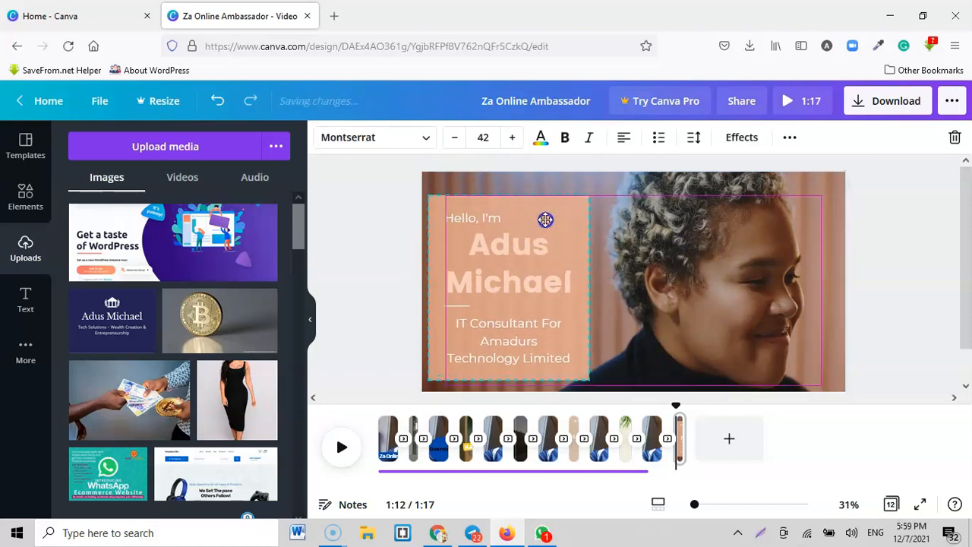
left_click(934, 265)
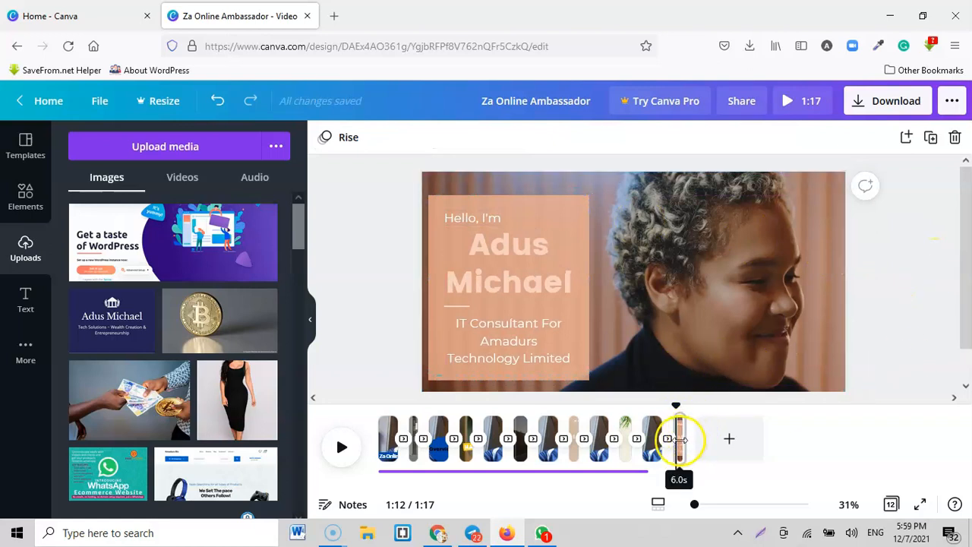
left_click(342, 450)
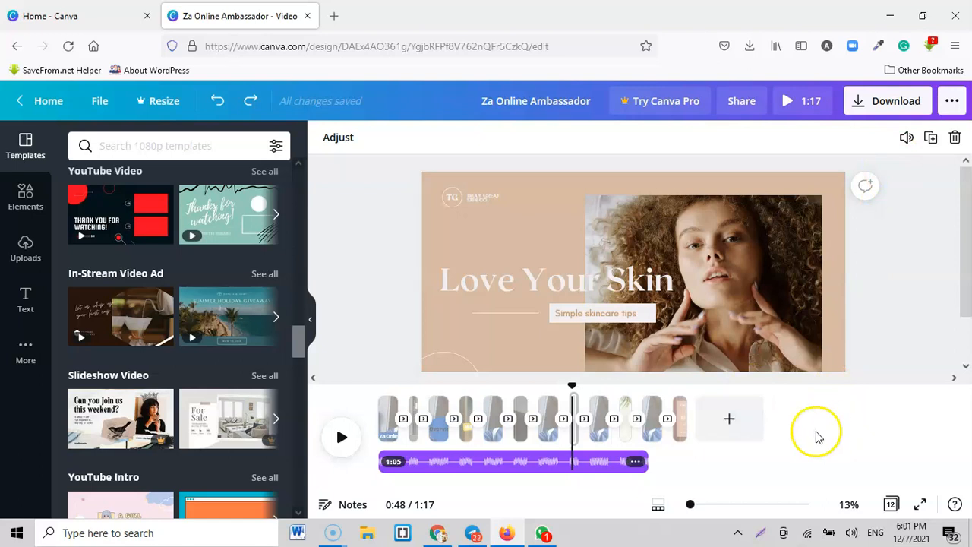
- Add a page at the end of the video and apply the black-and-red "Thank you for watching!" template from YouTube Outros
left_click(730, 422)
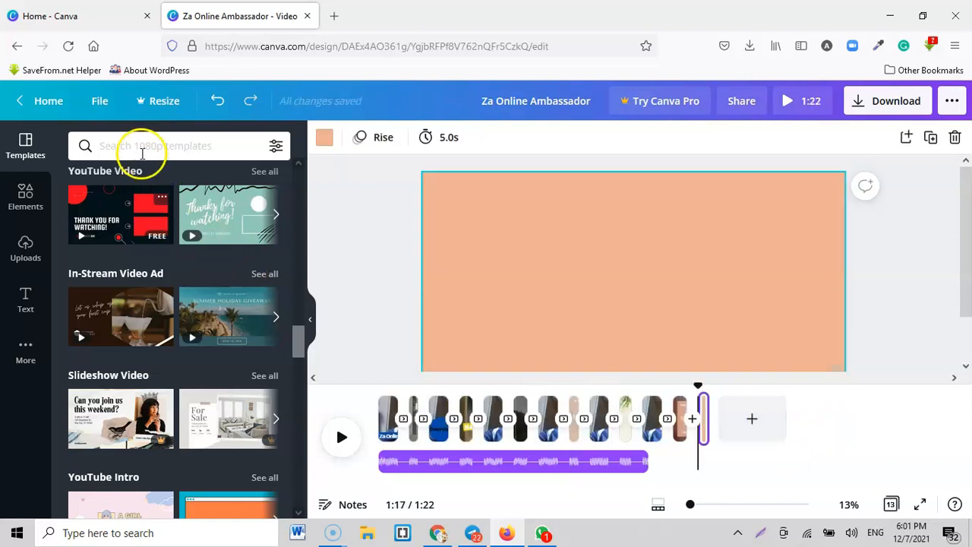
left_click(139, 146)
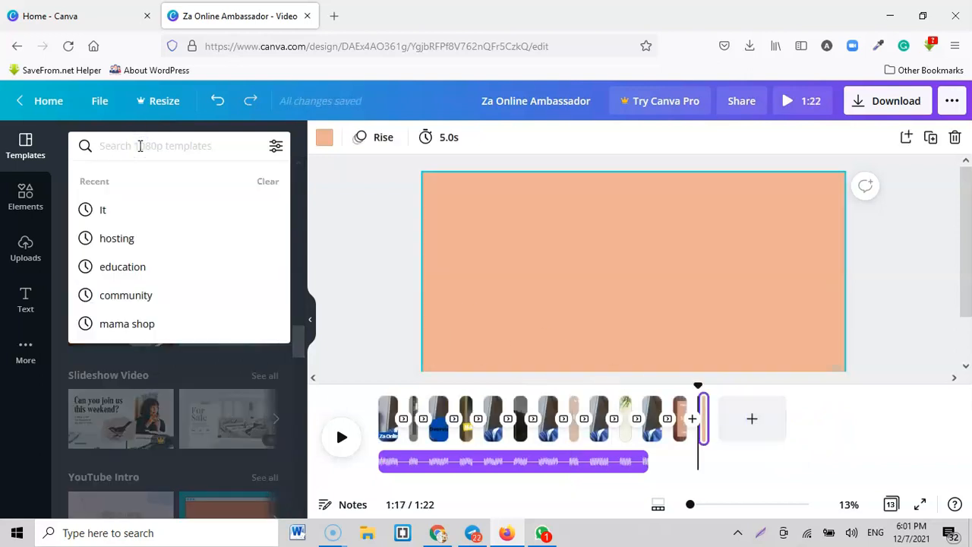
type("you")
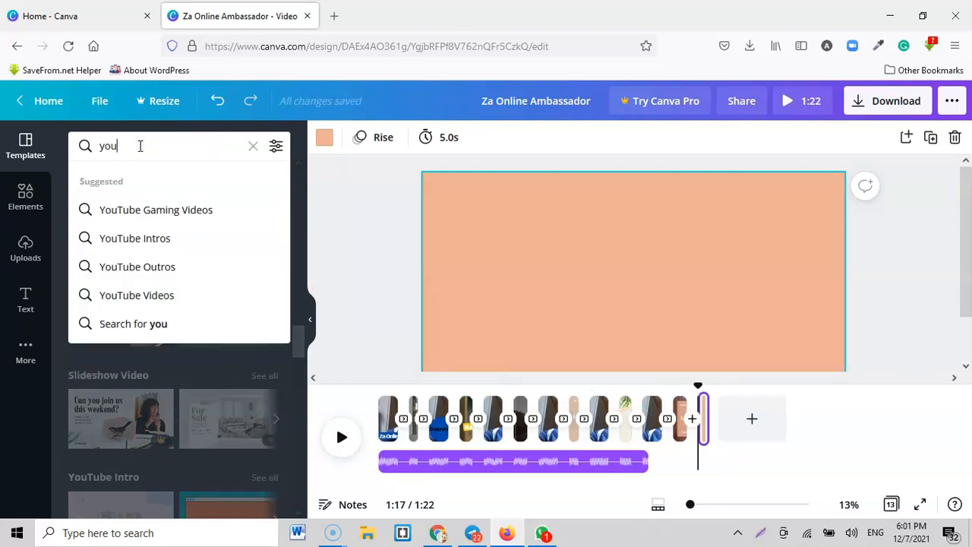
left_click(140, 264)
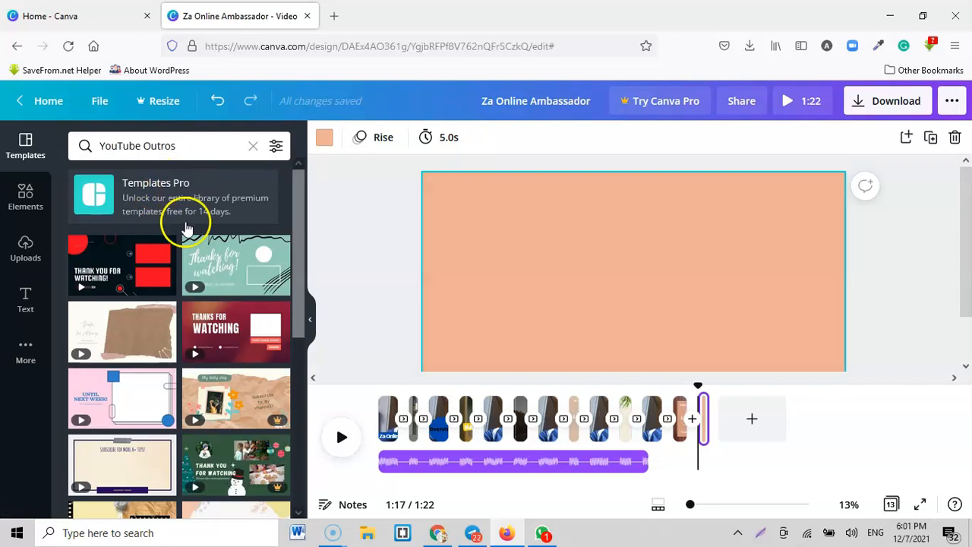
left_click(126, 279)
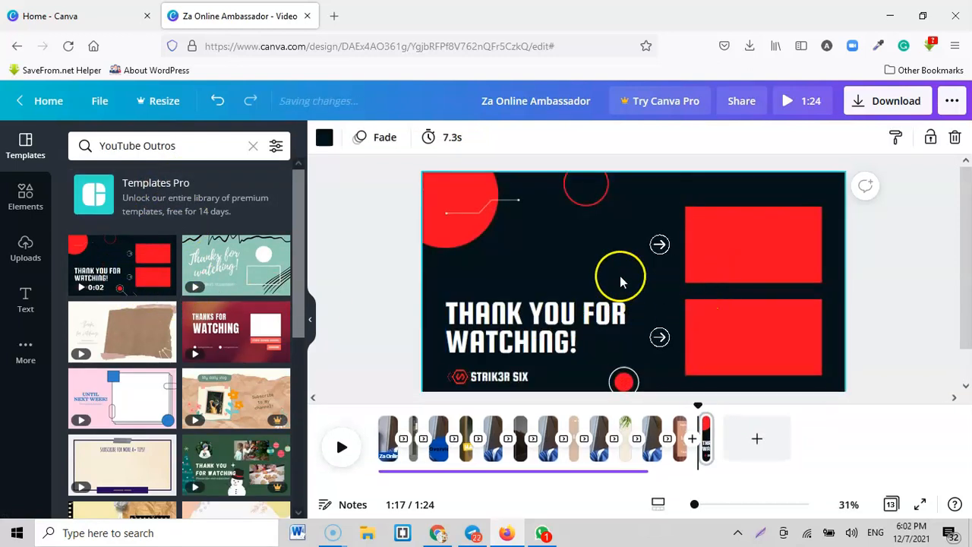
- Open the "STRIK3R SIX" brand text below the outro heading for editing
left_click(498, 382)
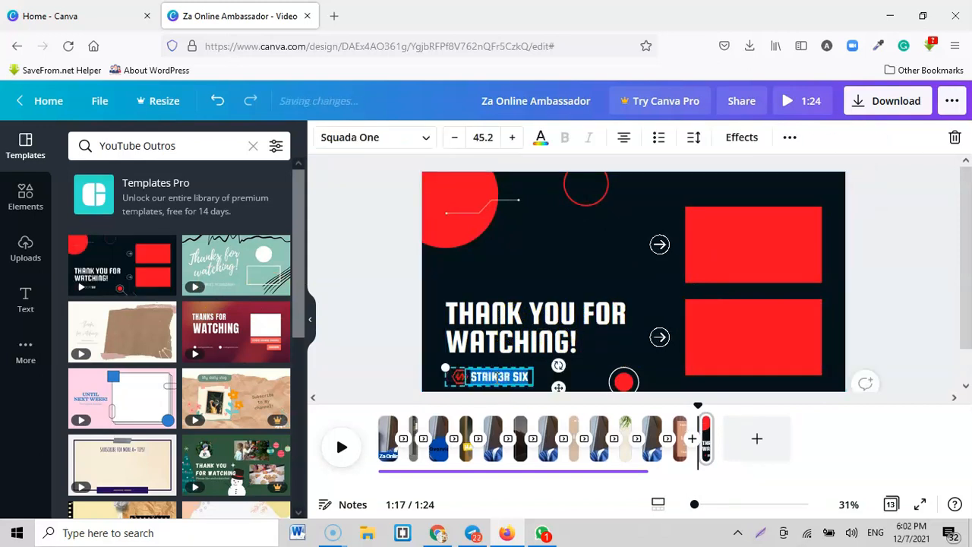